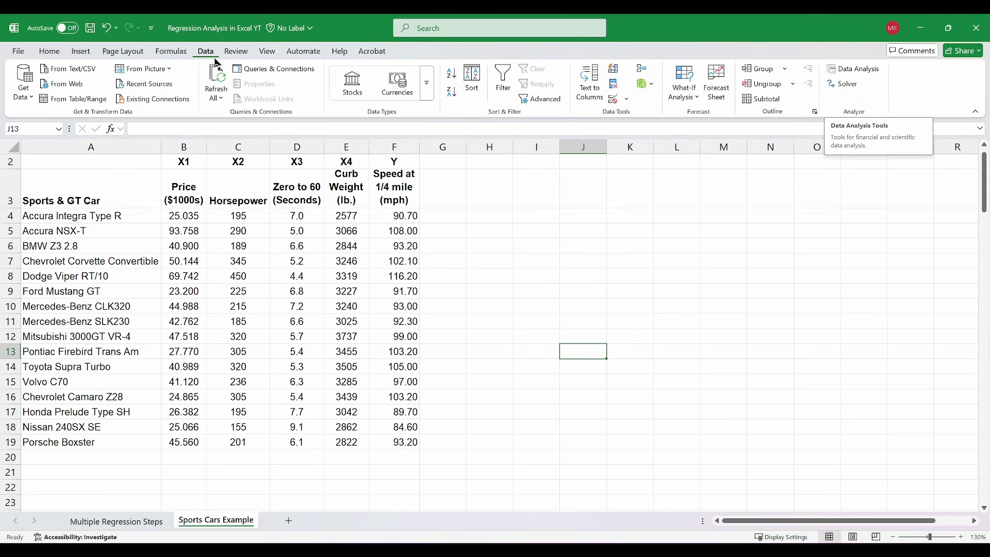
- Start the Correlation analysis tool and set its input range to the four X-variable columns with headers, $B$3:$E$19
{"action": "left_click", "coordinate": [853, 69]}
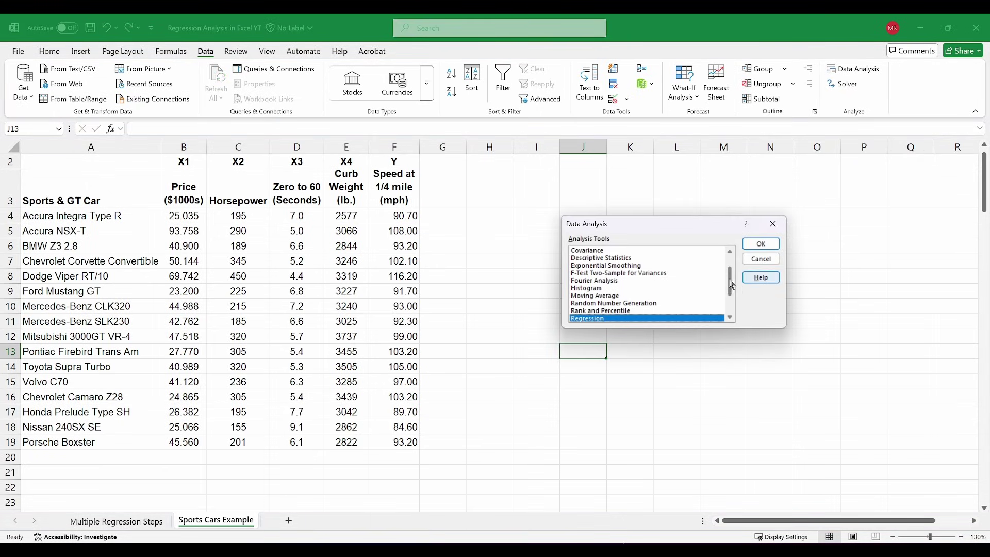
{"action": "scroll", "coordinate": [732, 284], "scroll_direction": "up", "scroll_amount": 2}
{"action": "left_click", "coordinate": [623, 274]}
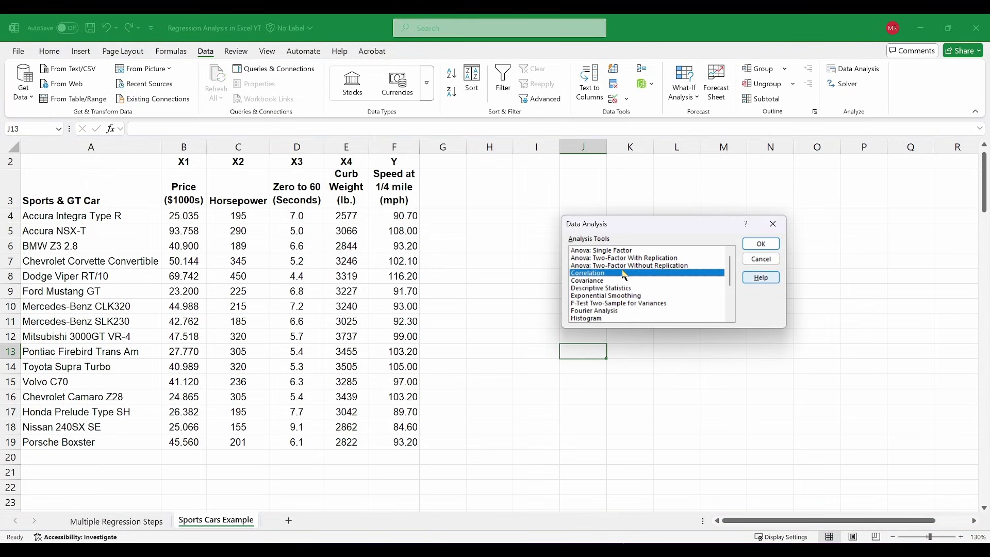
{"action": "left_click", "coordinate": [761, 244]}
{"action": "left_click_drag", "start_coordinate": [645, 214], "coordinate": [548, 194]}
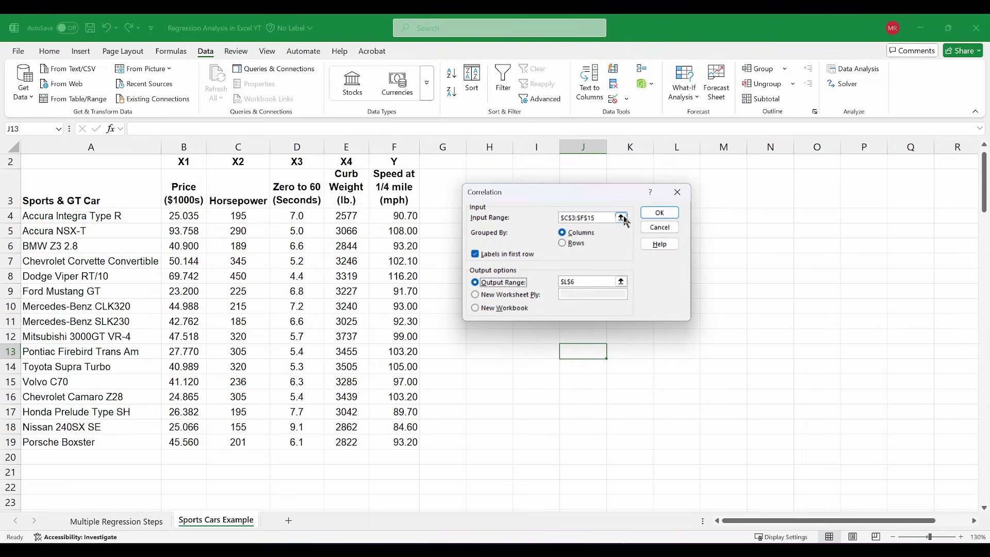
{"action": "left_click", "coordinate": [622, 217]}
{"action": "left_click_drag", "start_coordinate": [172, 190], "coordinate": [340, 447]}
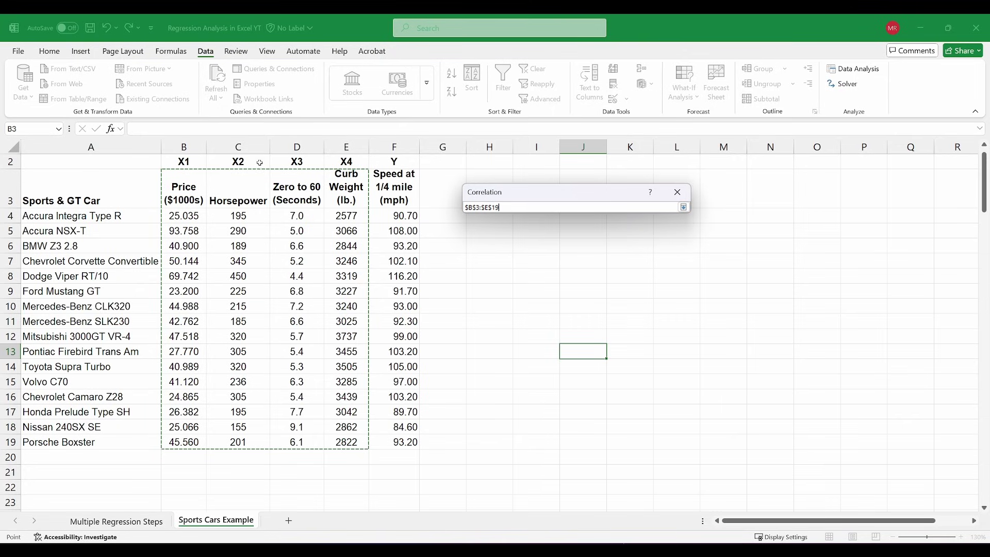
{"action": "left_click", "coordinate": [684, 207]}
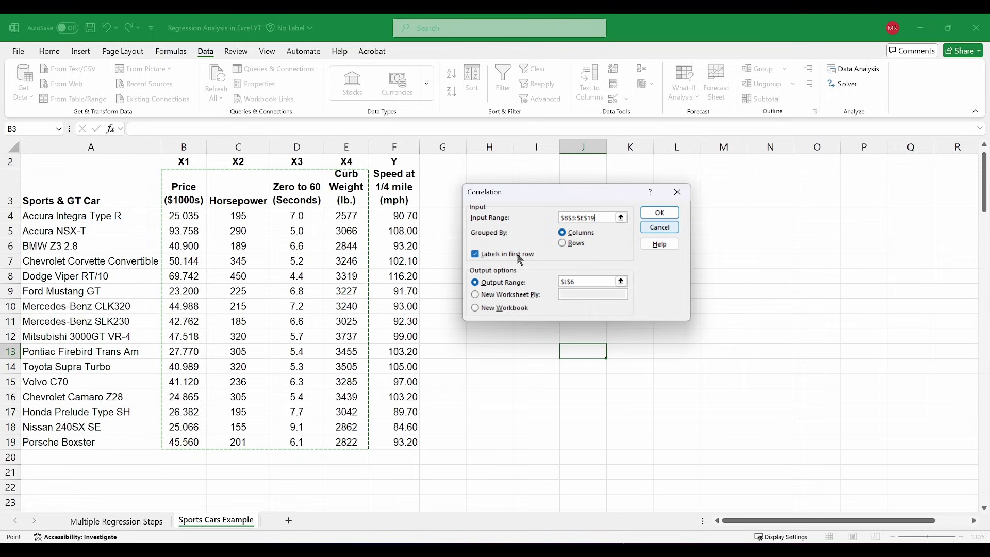
- Set the correlation output range to $H$4 and generate the correlation matrix
{"action": "left_click", "coordinate": [622, 282]}
{"action": "left_click", "coordinate": [488, 215]}
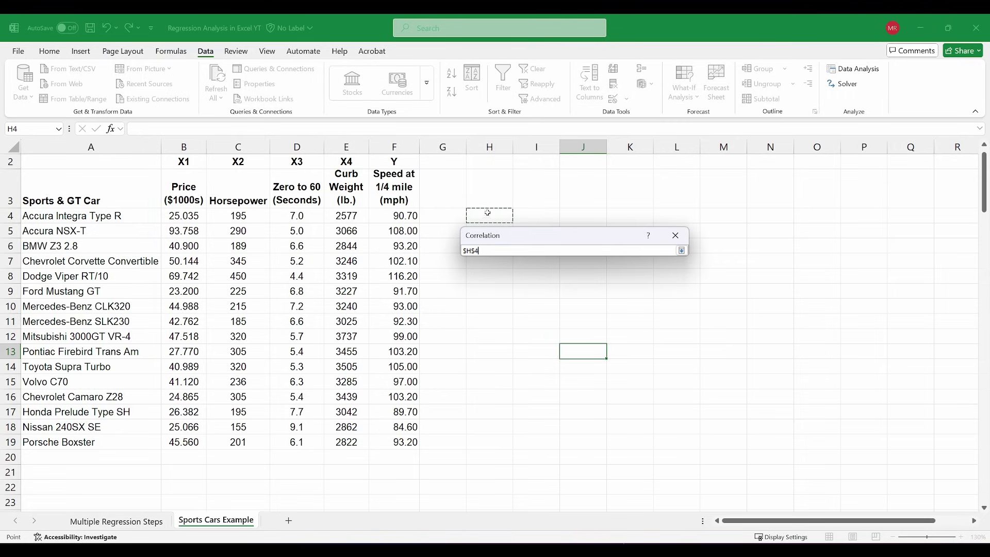
{"action": "left_click", "coordinate": [683, 251]}
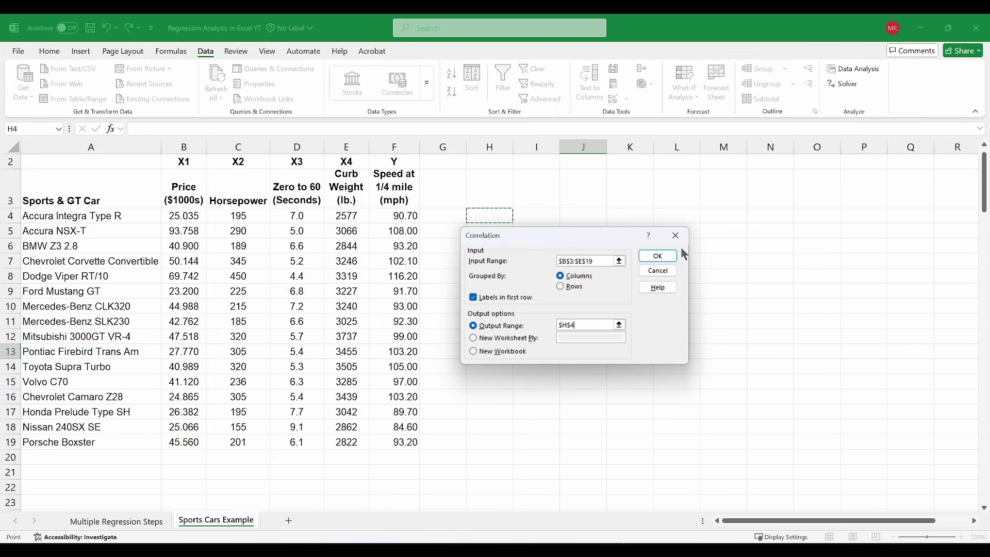
{"action": "left_click", "coordinate": [658, 256]}
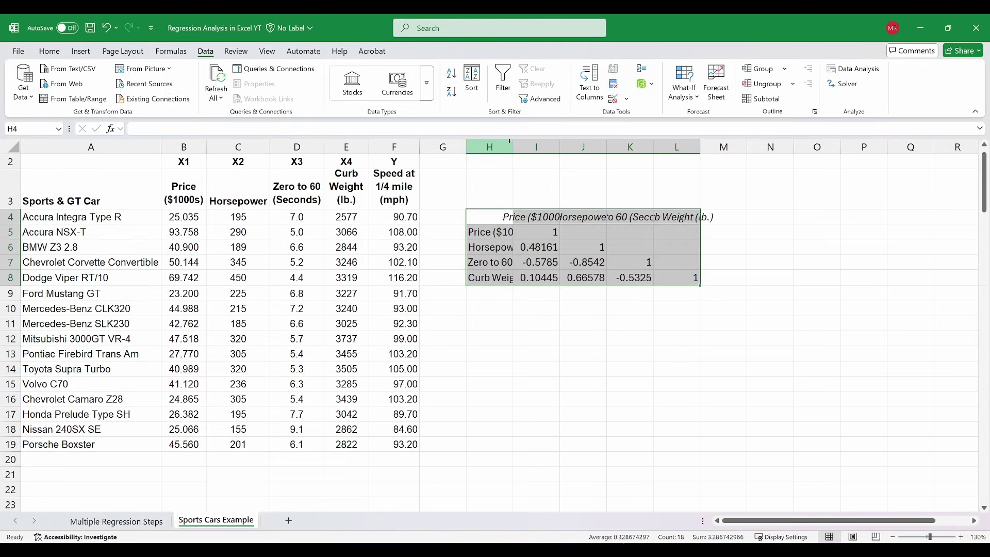
- Autofit columns H through L to the contents of the correlation matrix
{"action": "left_click_drag", "start_coordinate": [489, 146], "coordinate": [677, 147]}
{"action": "double_click", "coordinate": [701, 147]}
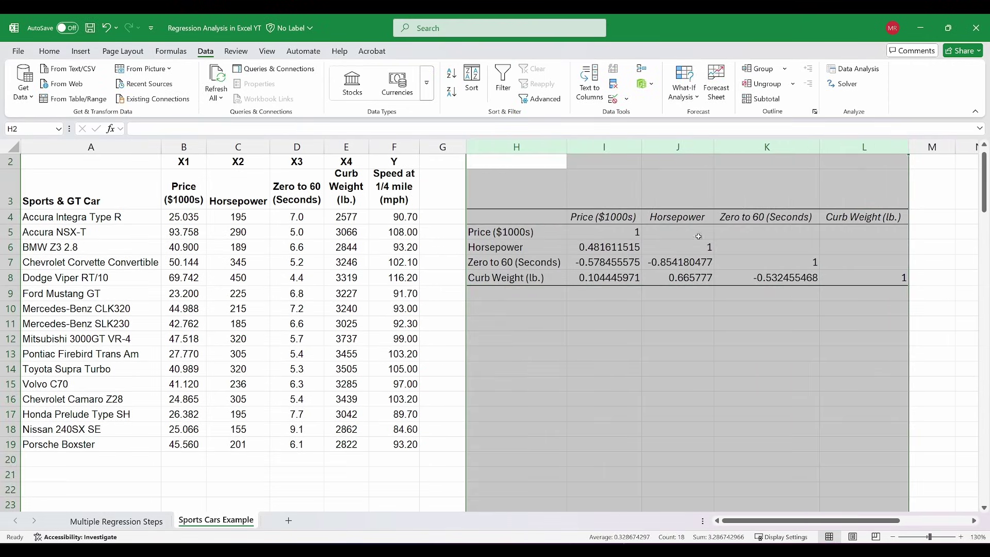
{"action": "left_click", "coordinate": [833, 329]}
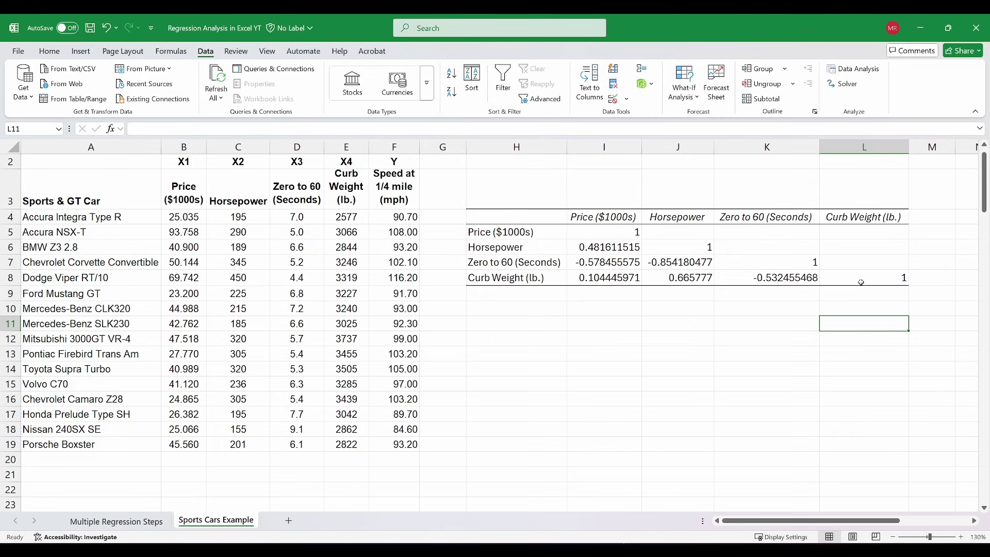
- Format the correlation coefficients in I5:L8 as percentages with two decimal places
{"action": "left_click_drag", "start_coordinate": [860, 279], "coordinate": [606, 233]}
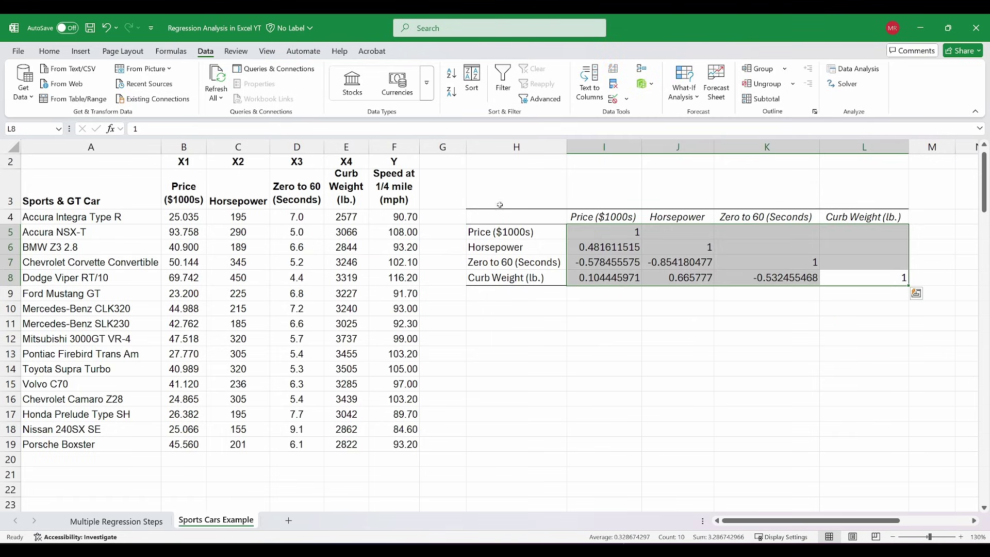
{"action": "left_click", "coordinate": [49, 51]}
{"action": "left_click", "coordinate": [359, 92]}
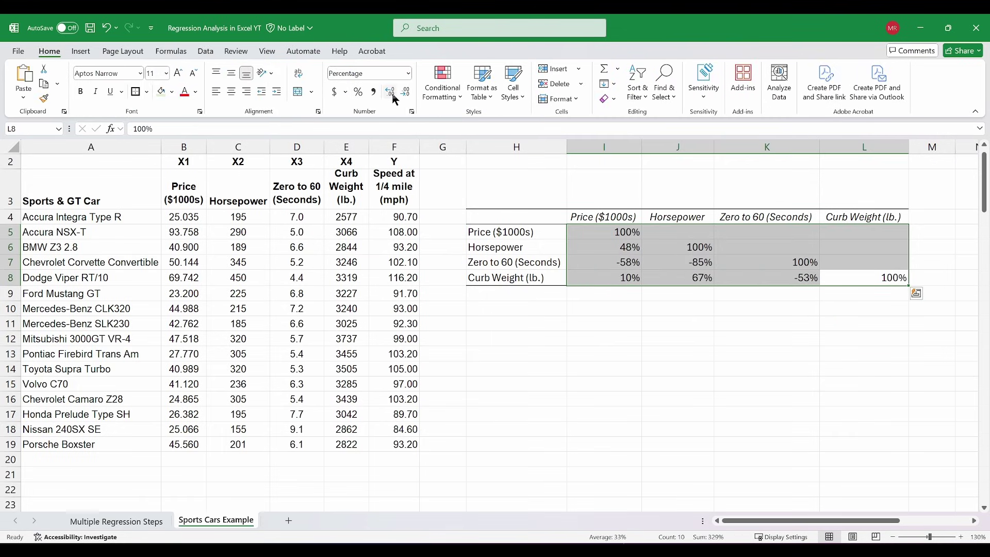
{"action": "double_click", "coordinate": [395, 93]}
{"action": "left_click", "coordinate": [834, 319]}
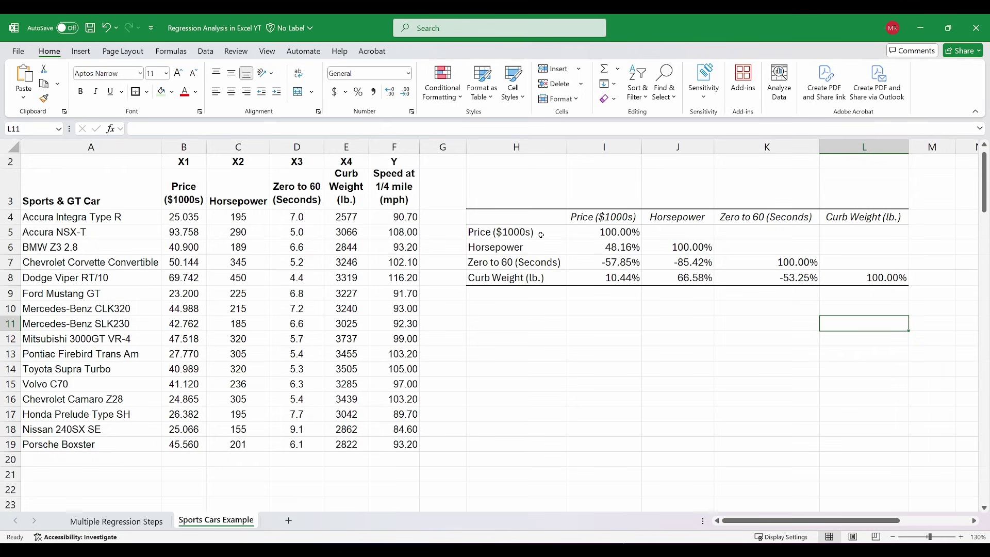
- Clear the diagonal self-correlation values in cells I5, J6, K7 and L8 of the correlation matrix
{"action": "left_click", "coordinate": [623, 216]}
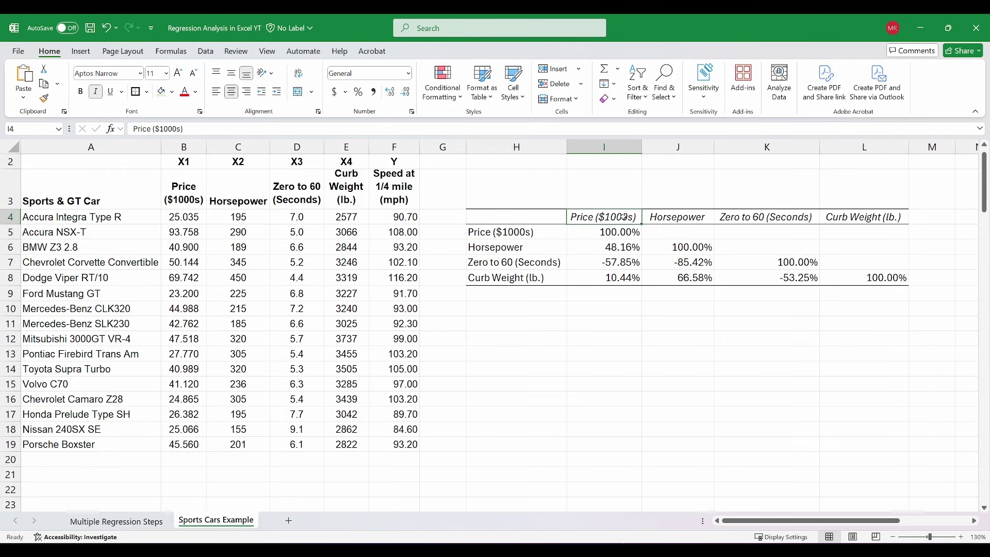
{"action": "left_click", "coordinate": [633, 232]}
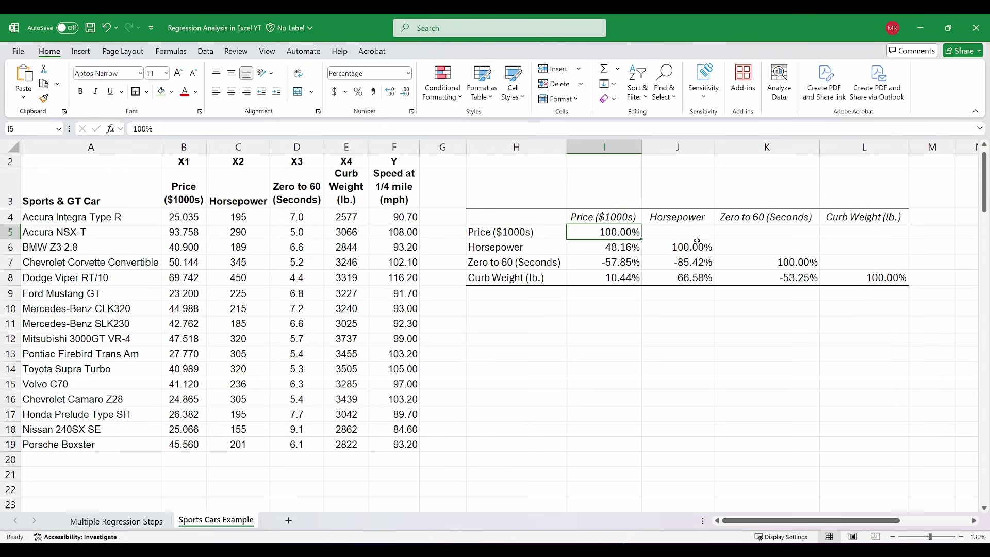
{"action": "key", "text": "Delete"}
{"action": "left_click", "coordinate": [698, 242]}
{"action": "key", "text": "Delete"}
{"action": "left_click", "coordinate": [794, 262]}
{"action": "key", "text": "Delete"}
{"action": "left_click", "coordinate": [882, 279]}
{"action": "key", "text": "Delete"}
{"action": "left_click", "coordinate": [672, 314]}
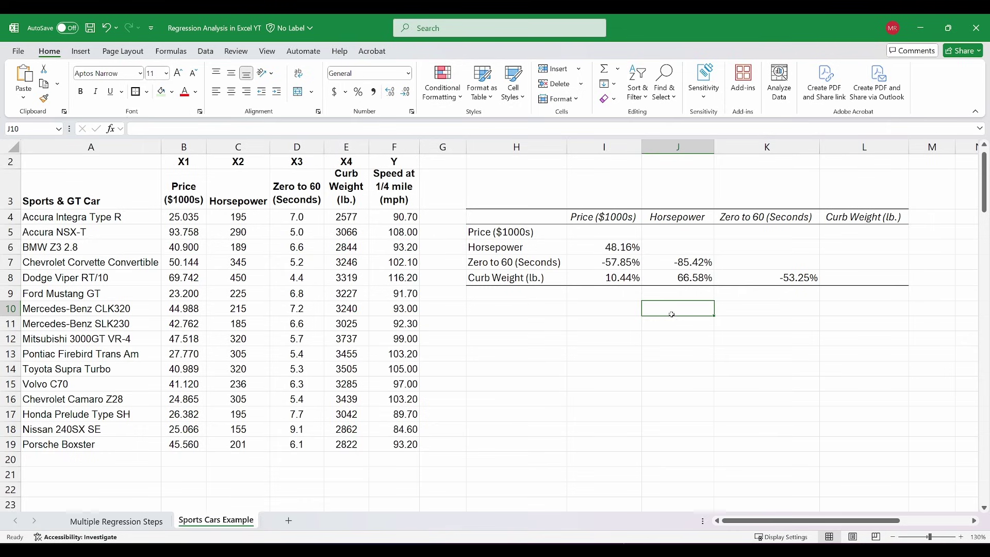
- Color the correlation between Horsepower and Zero to 60 in cell J7 red
{"action": "left_click_drag", "start_coordinate": [601, 249], "coordinate": [773, 273]}
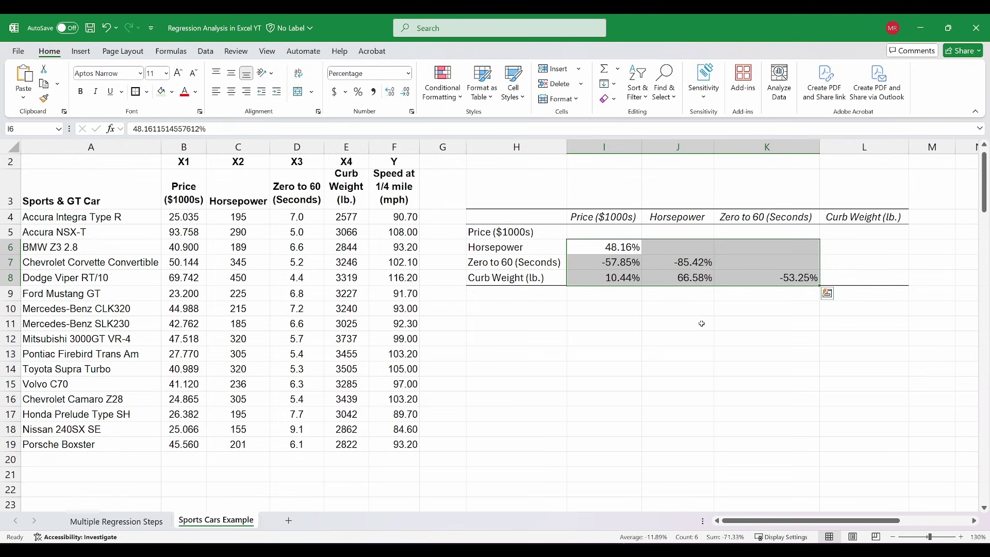
{"action": "left_click", "coordinate": [692, 266]}
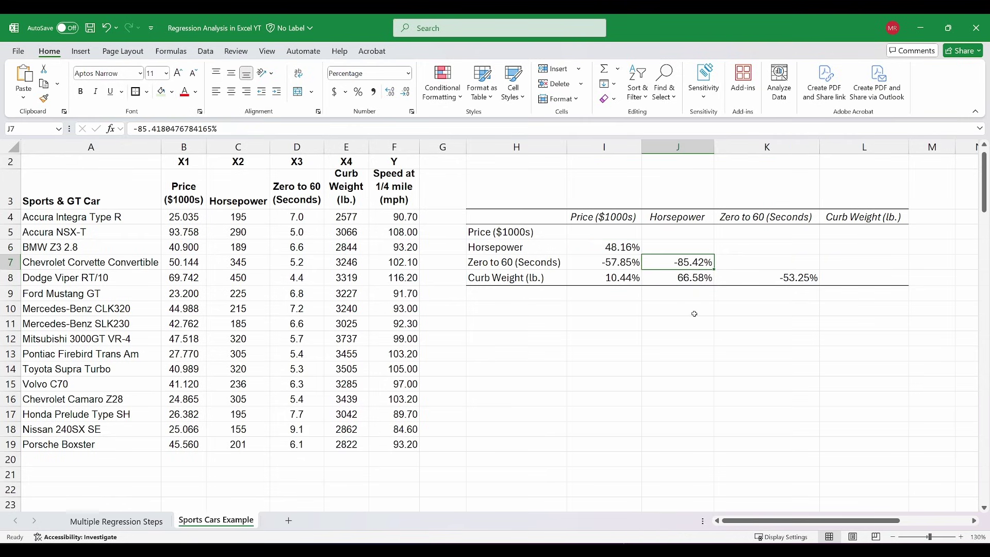
{"action": "left_click", "coordinate": [185, 94]}
- Start the Regression analysis tool and set the Y range to the quarter-mile speed column with its header, $F$3:$F$19
{"action": "left_click", "coordinate": [205, 51]}
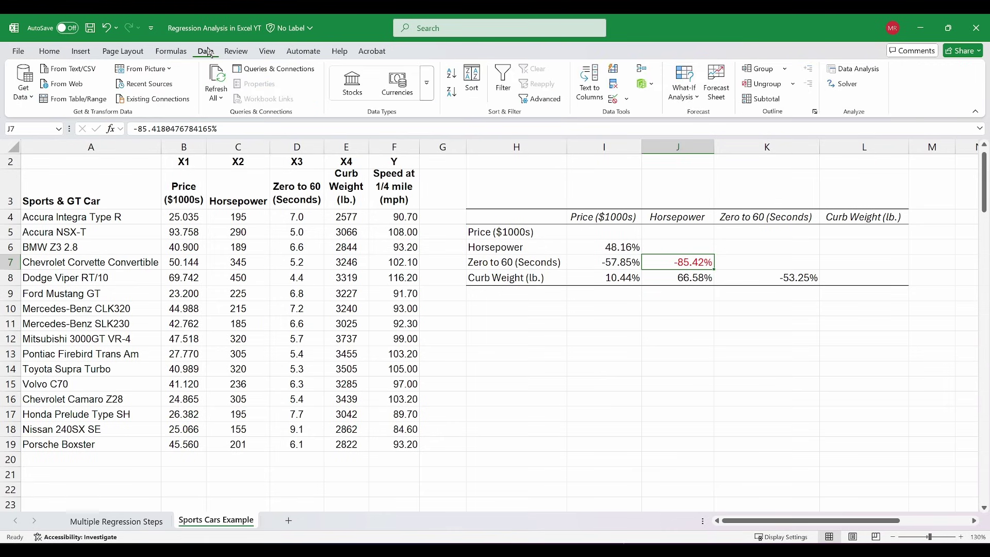
{"action": "left_click", "coordinate": [875, 70]}
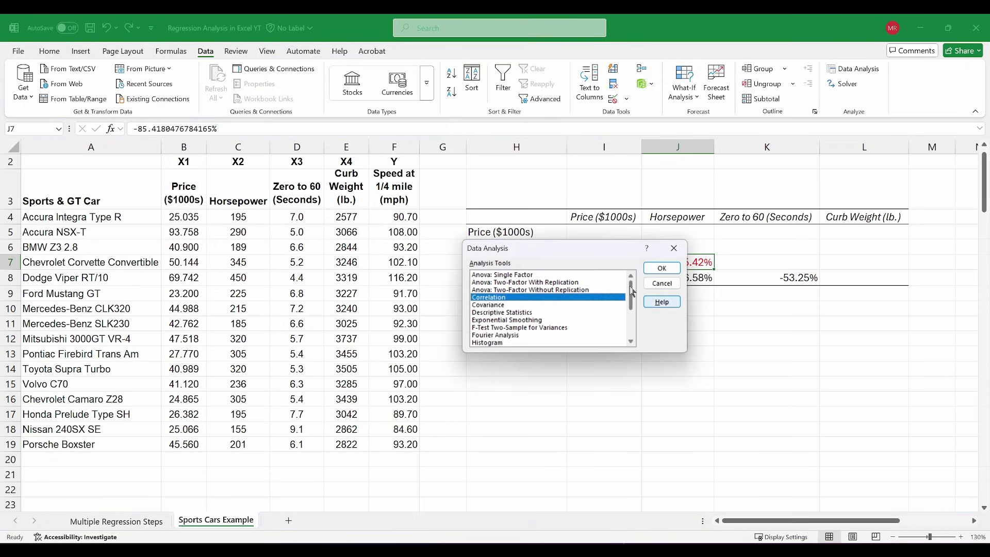
{"action": "left_click_drag", "start_coordinate": [632, 290], "coordinate": [633, 319]}
{"action": "left_click", "coordinate": [525, 305]}
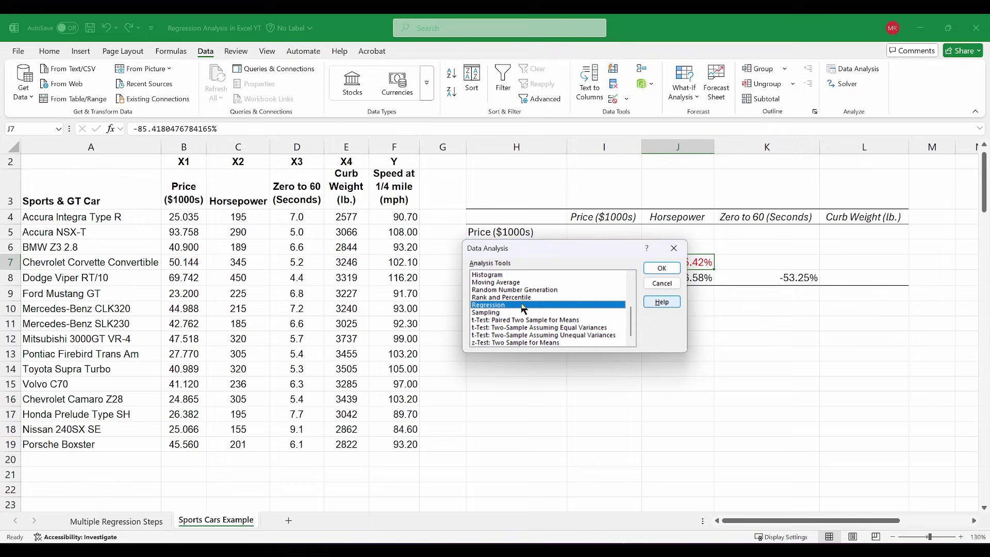
{"action": "left_click", "coordinate": [676, 272]}
{"action": "left_click", "coordinate": [639, 223]}
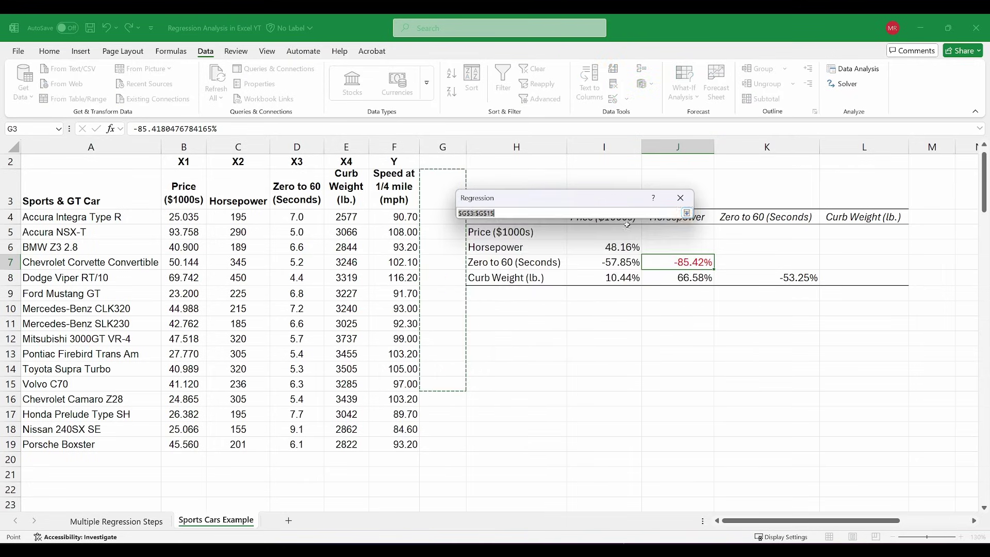
{"action": "left_click_drag", "start_coordinate": [385, 183], "coordinate": [402, 445]}
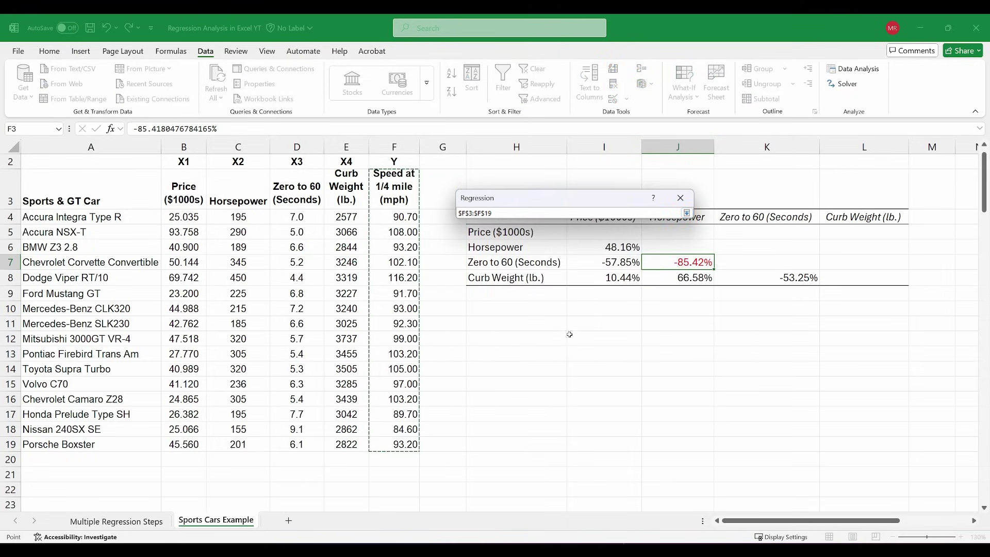
{"action": "left_click", "coordinate": [687, 213]}
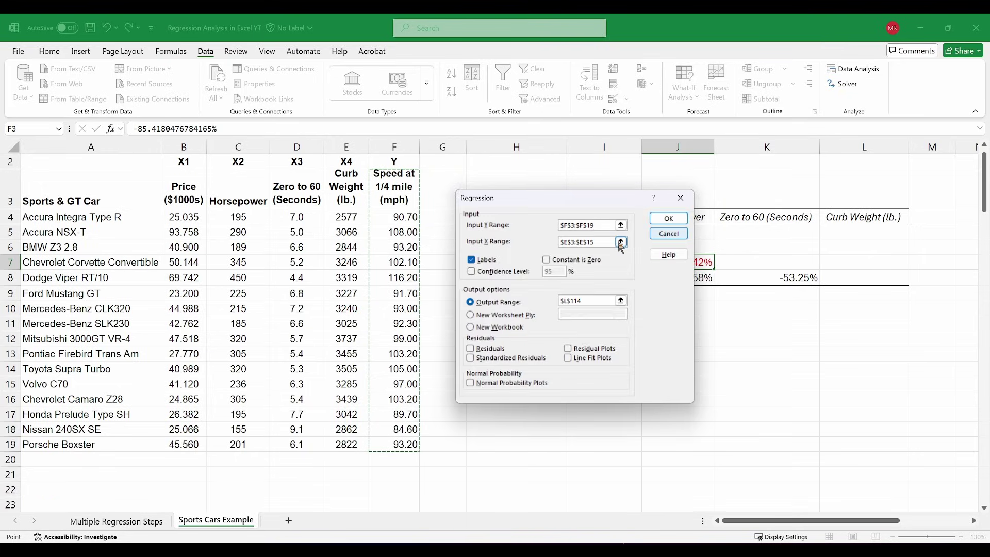
- Set the regression's X range to the four predictor columns with headers, $B$3:$E$19
{"action": "left_click", "coordinate": [622, 241]}
{"action": "left_click_drag", "start_coordinate": [173, 184], "coordinate": [357, 446]}
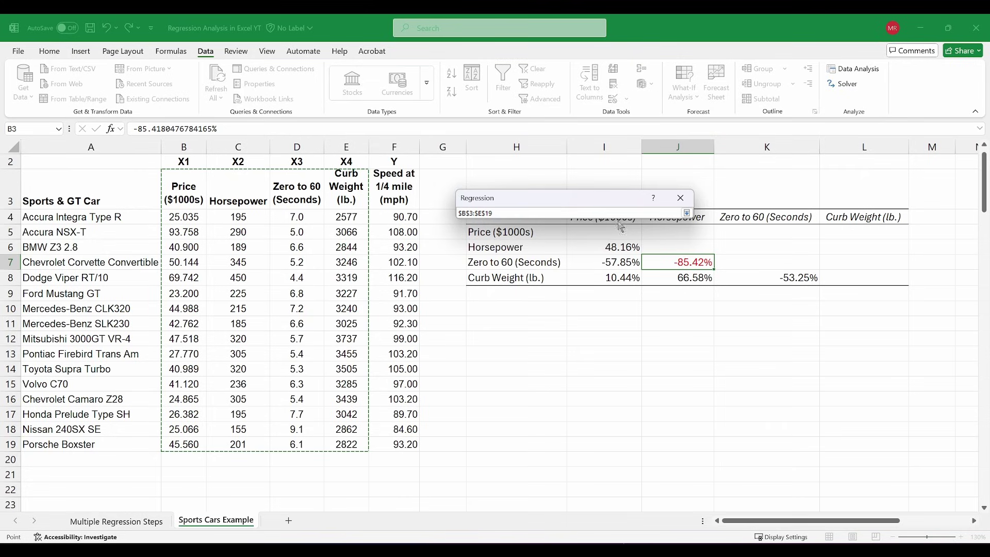
{"action": "left_click", "coordinate": [687, 213]}
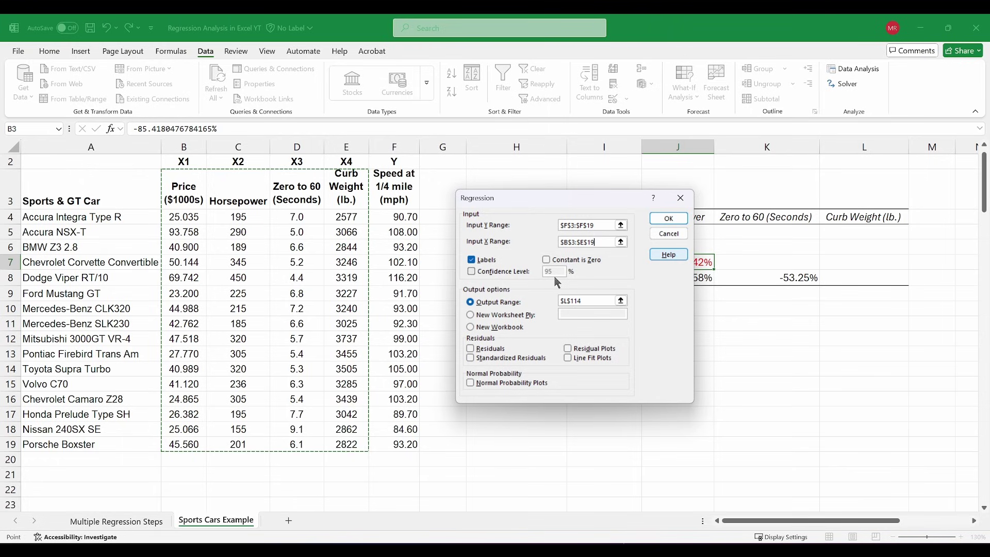
- Set the regression output range to $H$10 and generate the regression summary
{"action": "left_click", "coordinate": [621, 301]}
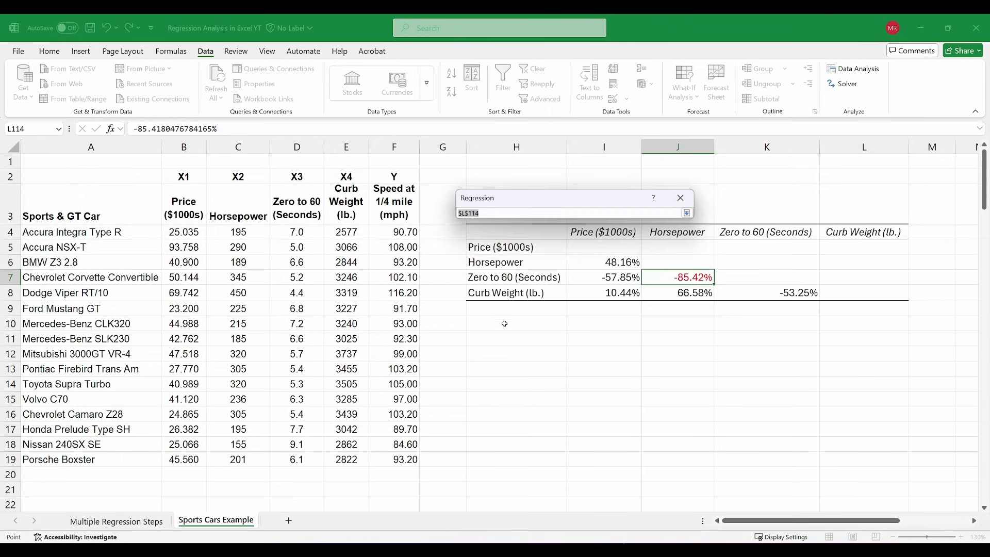
{"action": "left_click", "coordinate": [517, 325]}
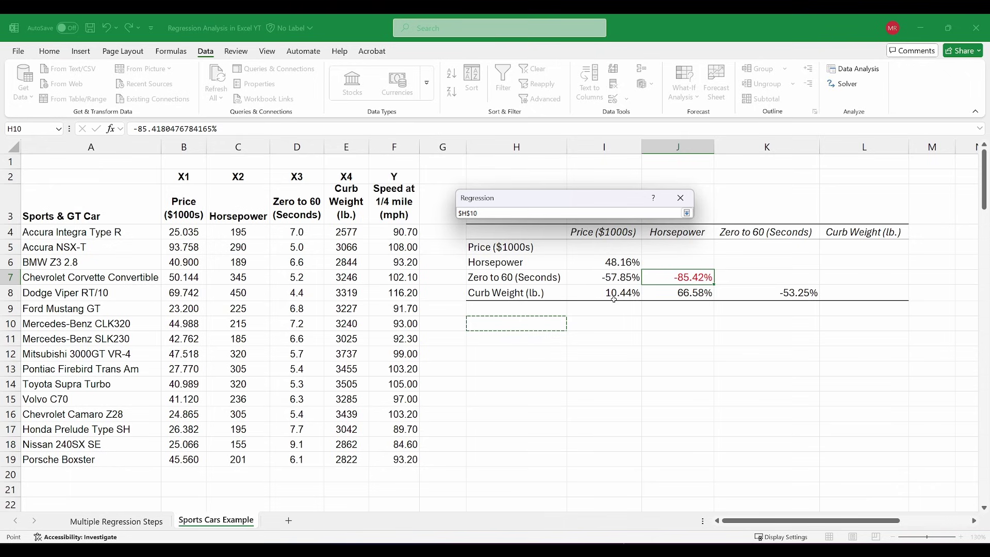
{"action": "left_click", "coordinate": [687, 213]}
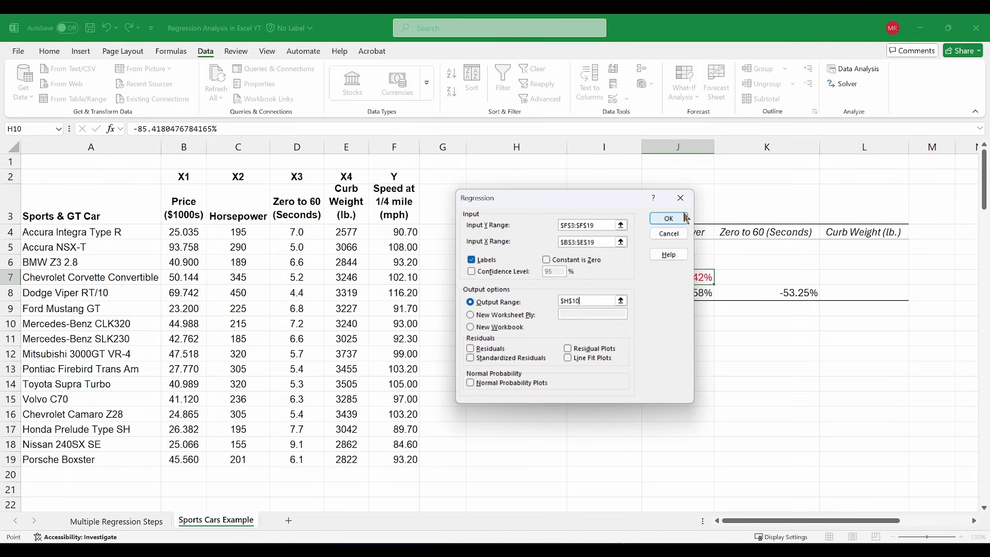
{"action": "left_click", "coordinate": [669, 218]}
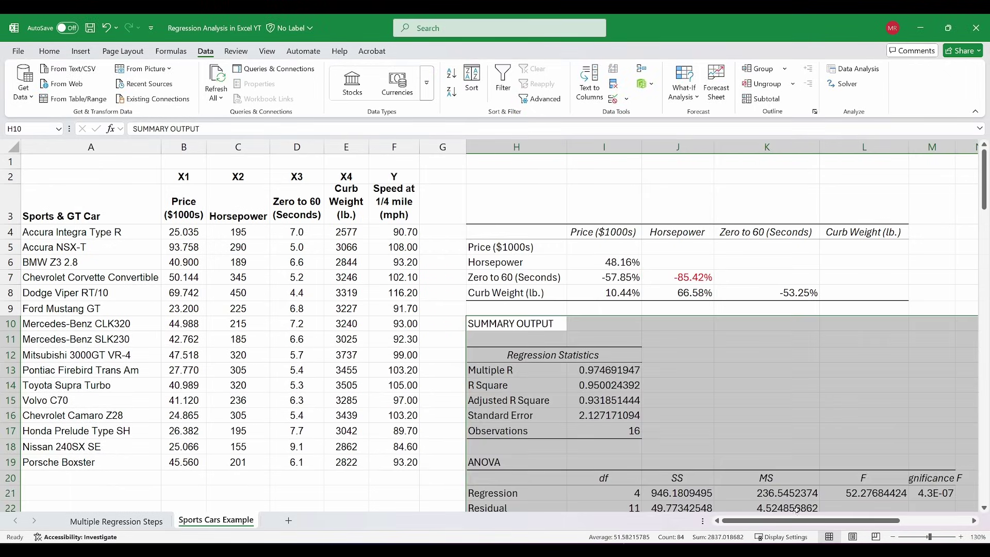
- Autofit columns H through P to the contents of the regression output
{"action": "left_click_drag", "start_coordinate": [796, 521], "coordinate": [842, 520]}
{"action": "scroll", "coordinate": [621, 326], "scroll_direction": "down", "scroll_amount": 2}
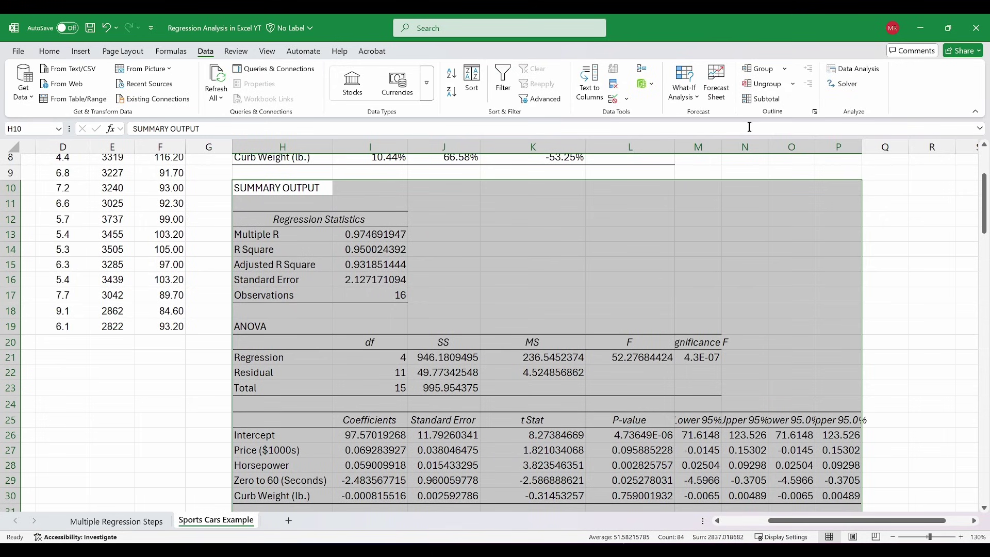
{"action": "left_click_drag", "start_coordinate": [838, 146], "coordinate": [327, 145]}
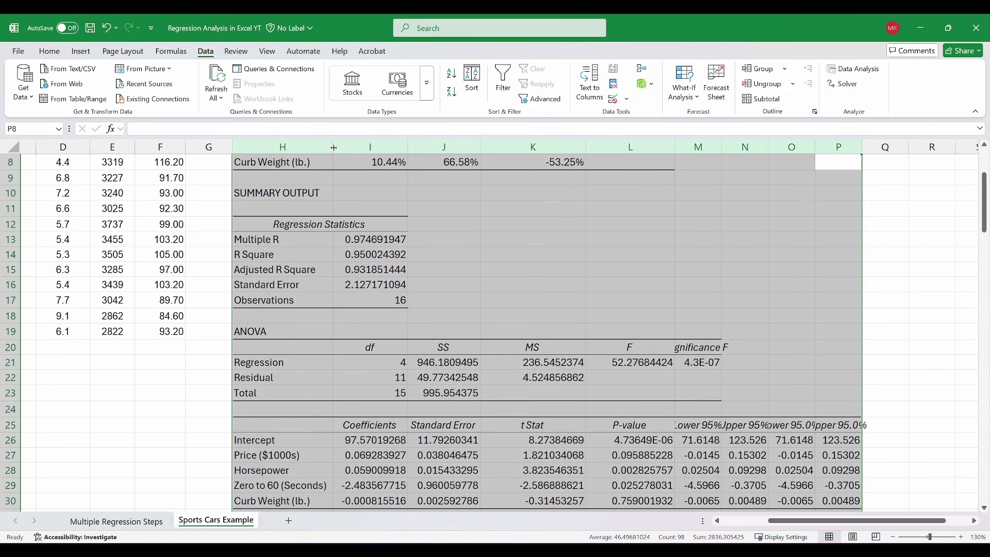
{"action": "double_click", "coordinate": [332, 146]}
{"action": "left_click", "coordinate": [750, 272]}
- Select the Significance F value in the regression's ANOVA table, cell M21, for inspection
{"action": "scroll", "coordinate": [791, 357], "scroll_direction": "down", "scroll_amount": 1}
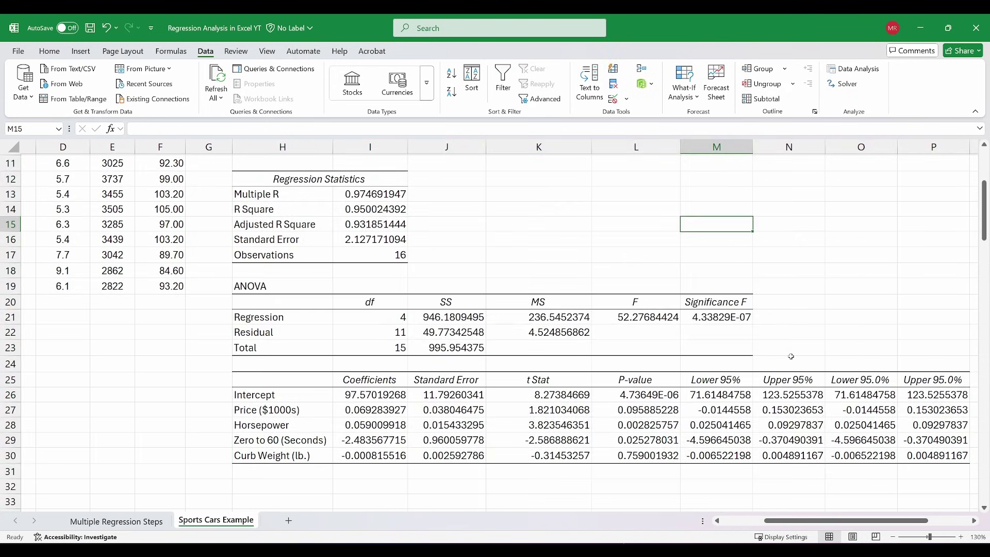
{"action": "scroll", "coordinate": [791, 357], "scroll_direction": "up", "scroll_amount": 1}
{"action": "left_click_drag", "start_coordinate": [710, 347], "coordinate": [719, 362]}
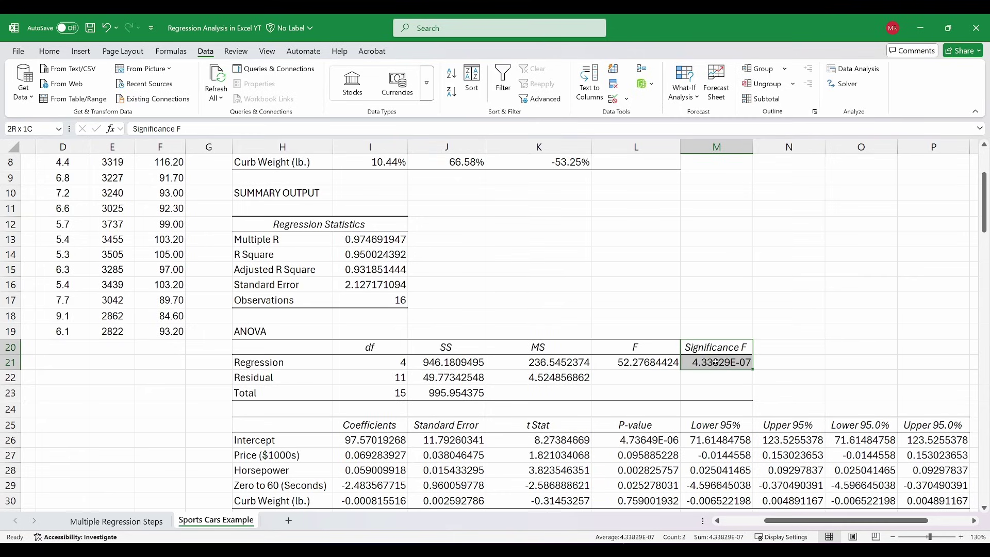
{"action": "left_click", "coordinate": [722, 363]}
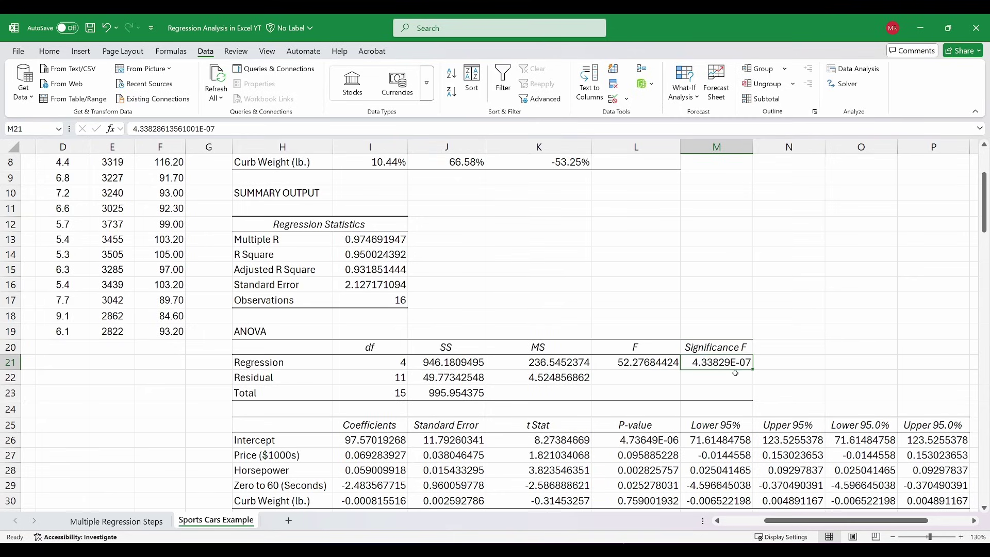
- Format the ANOVA table's Significance F value as a percentage with two decimals
{"action": "left_click", "coordinate": [49, 51]}
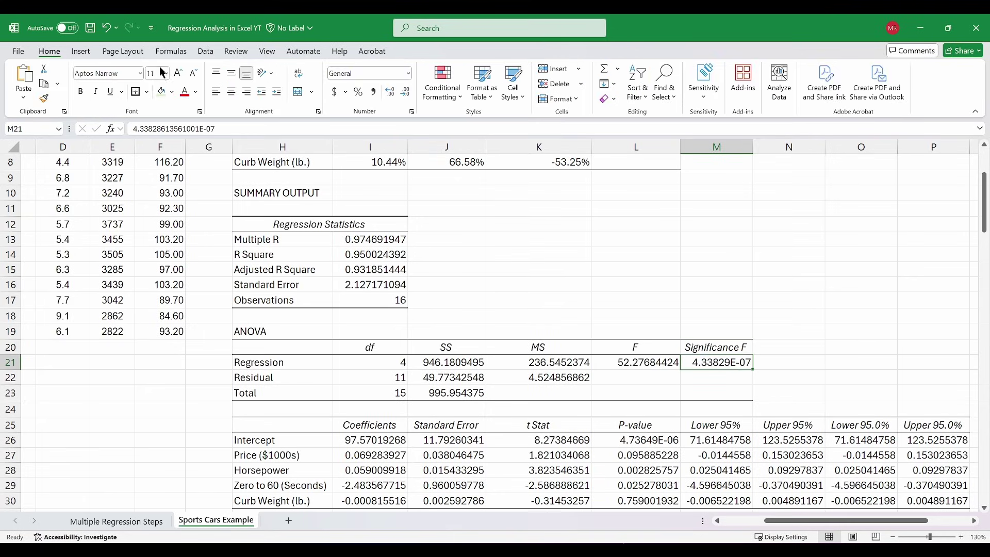
{"action": "left_click", "coordinate": [357, 92]}
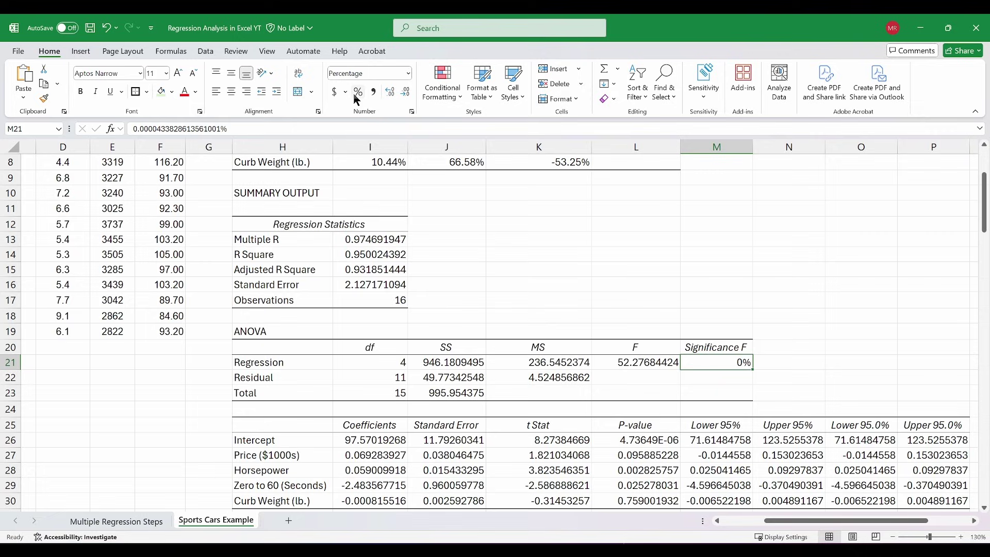
{"action": "double_click", "coordinate": [389, 94]}
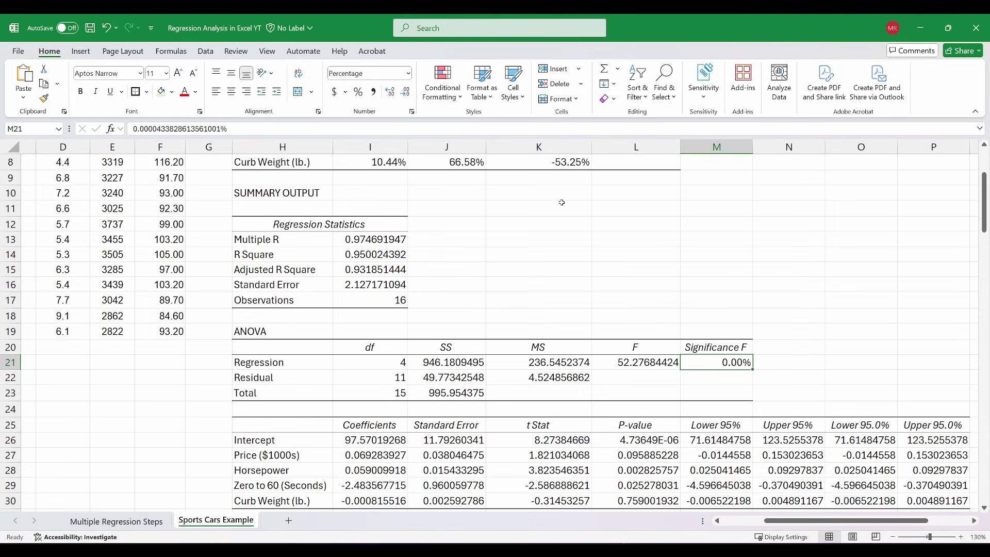
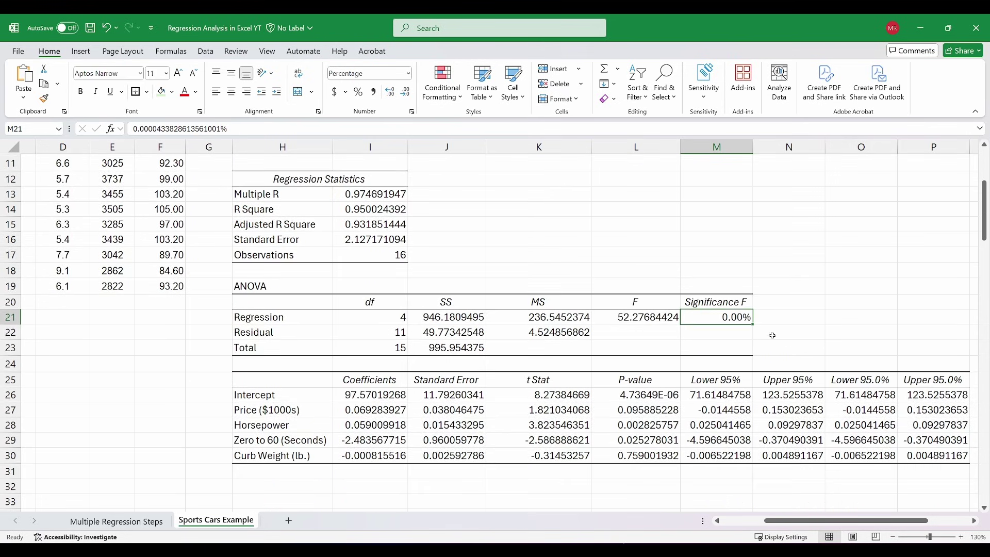
- Enter the note "< 5%" in cell N21, beside the Significance F value
{"action": "left_click", "coordinate": [799, 325]}
{"action": "type", "text": "< 5%"}
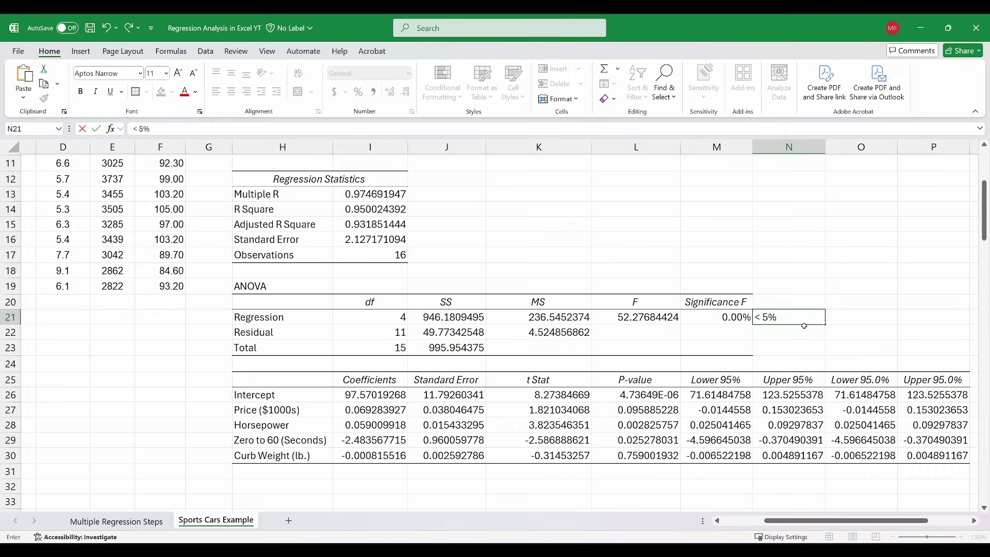
{"action": "key", "text": "Return"}
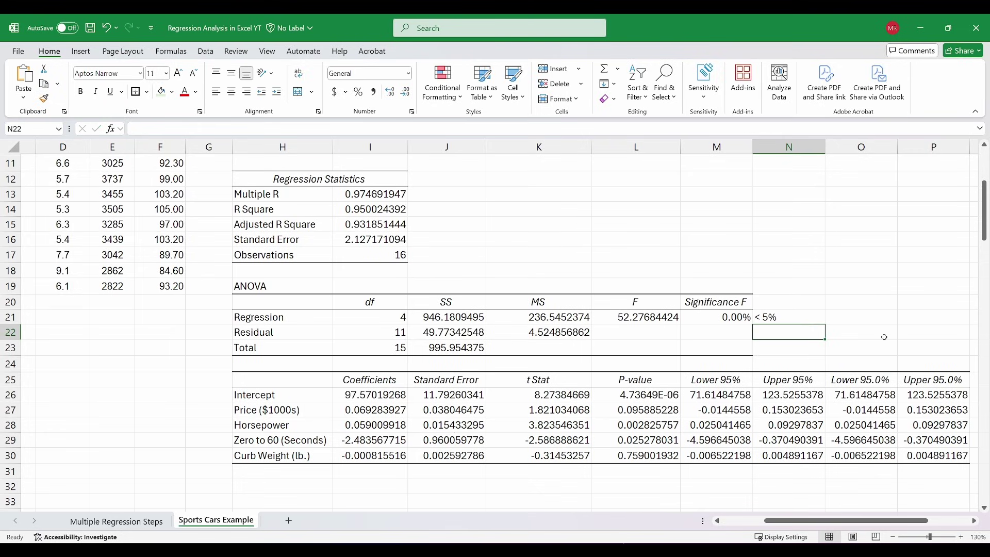
- Fill the Adjusted R Square label and value with light green and format the value as a percentage with two decimals
{"action": "left_click_drag", "start_coordinate": [263, 209], "coordinate": [389, 222]}
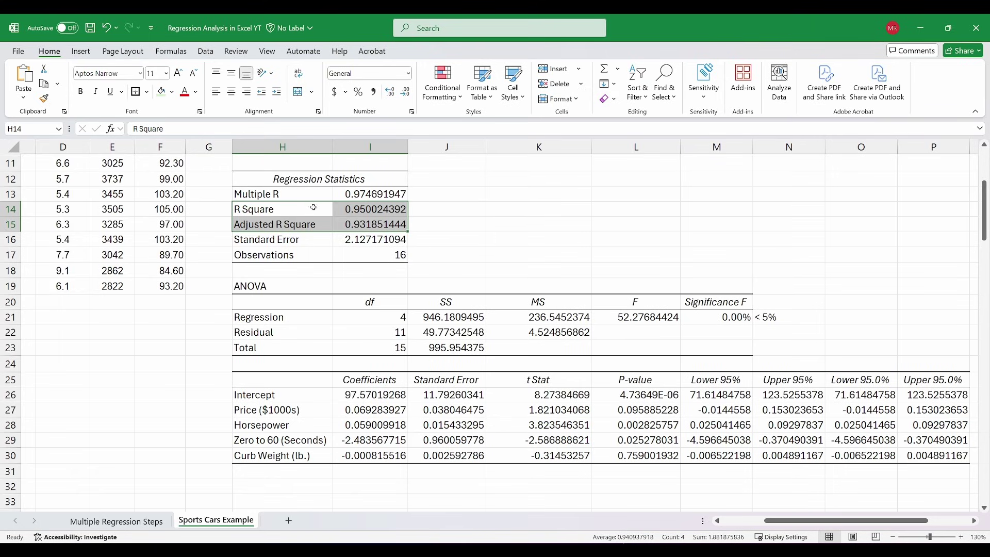
{"action": "left_click_drag", "start_coordinate": [291, 226], "coordinate": [380, 226]}
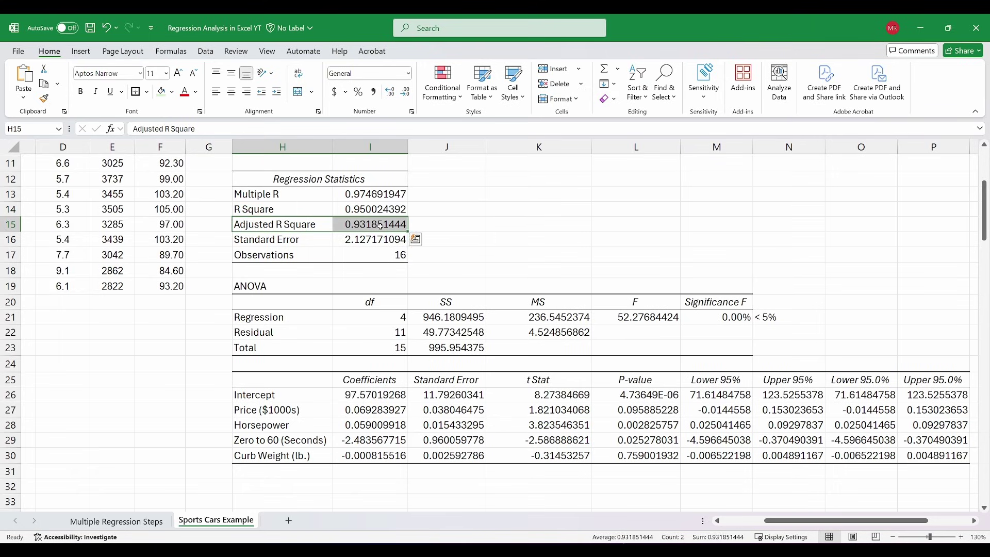
{"action": "left_click", "coordinate": [161, 92]}
{"action": "left_click", "coordinate": [389, 226]}
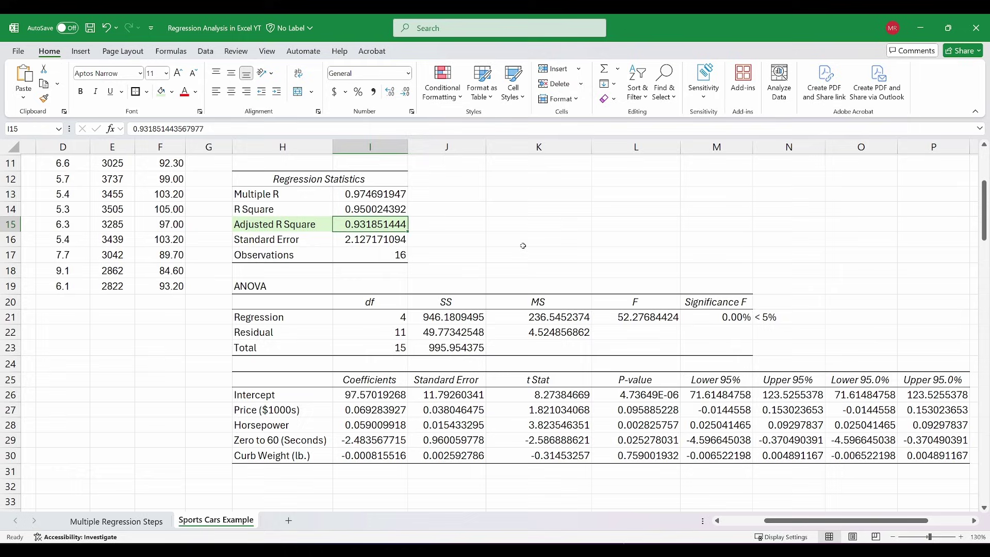
{"action": "left_click", "coordinate": [358, 92]}
{"action": "left_click", "coordinate": [391, 92]}
{"action": "left_click", "coordinate": [390, 91]}
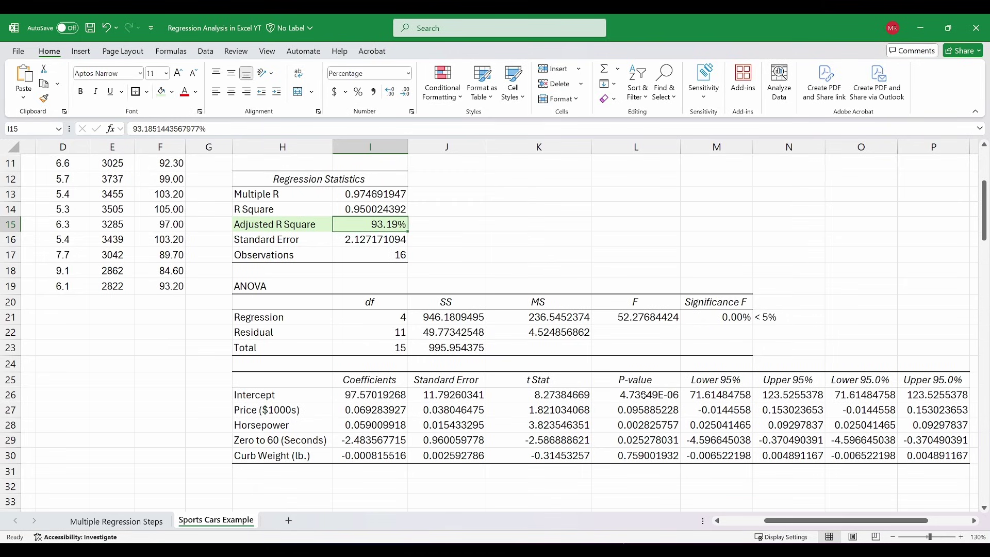
- Fill the coefficient table's P-values, L26:L30, with yellow and format them as percentages with two decimals
{"action": "left_click_drag", "start_coordinate": [651, 395], "coordinate": [654, 457]}
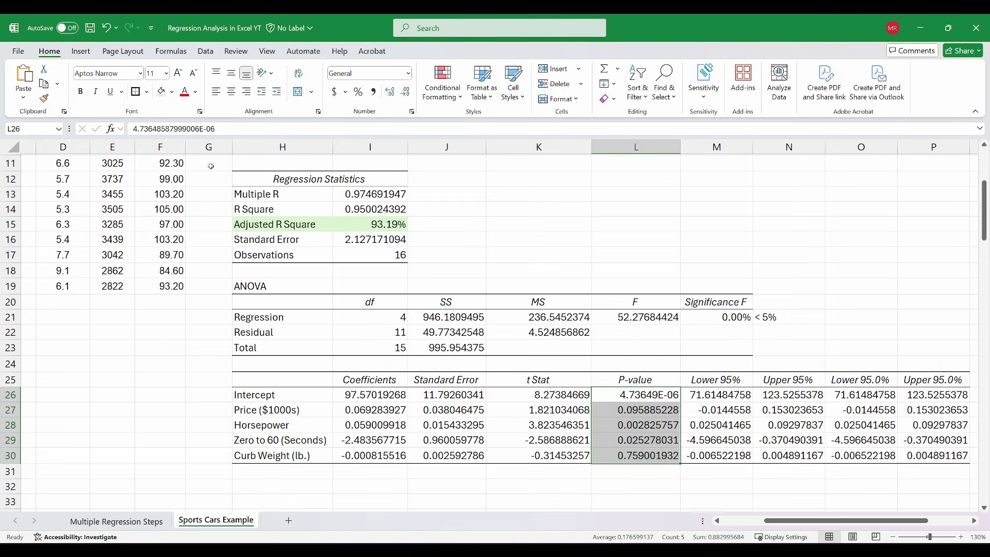
{"action": "left_click", "coordinate": [173, 92]}
{"action": "left_click", "coordinate": [211, 265]}
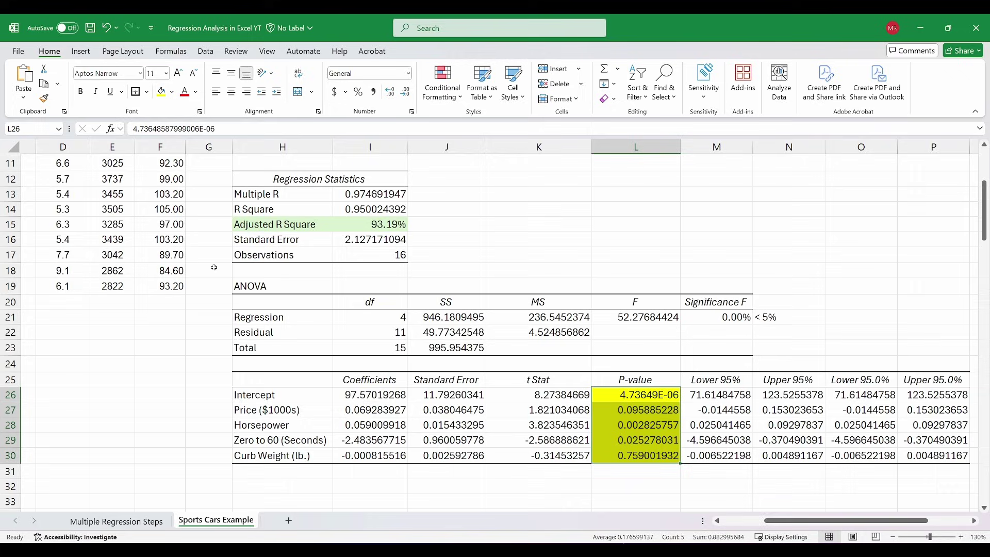
{"action": "left_click", "coordinate": [359, 92]}
{"action": "left_click", "coordinate": [391, 93]}
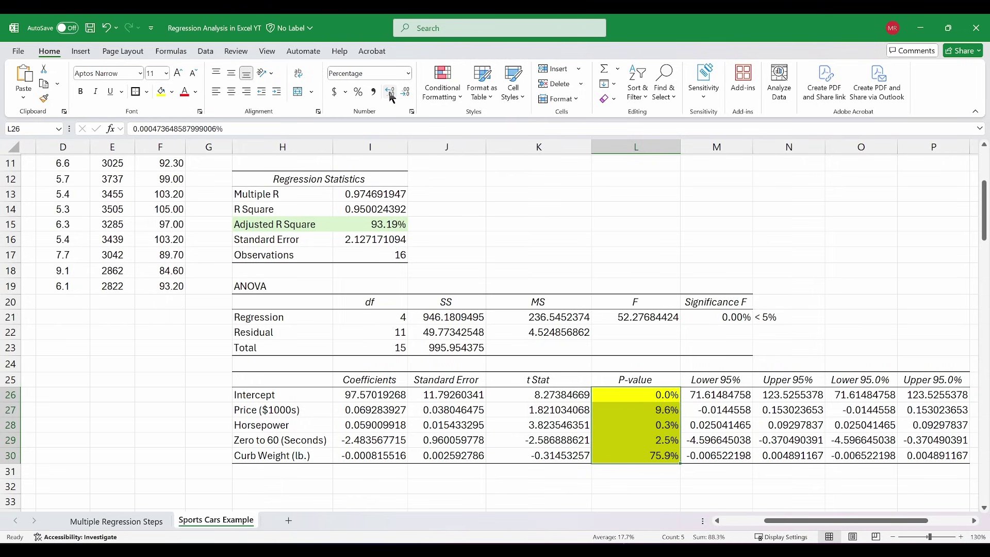
{"action": "left_click", "coordinate": [390, 93]}
{"action": "left_click", "coordinate": [883, 337]}
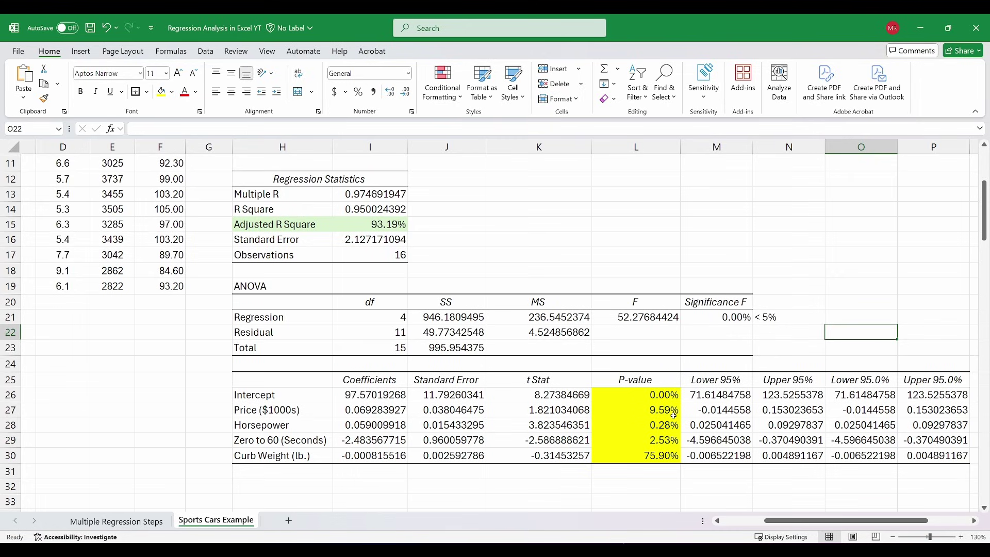
- Colour the text of the Price ($1000s) and Curb Weight (lb.) rows in the coefficient table red, from column H through P
{"action": "left_click_drag", "start_coordinate": [787, 321], "coordinate": [712, 320]}
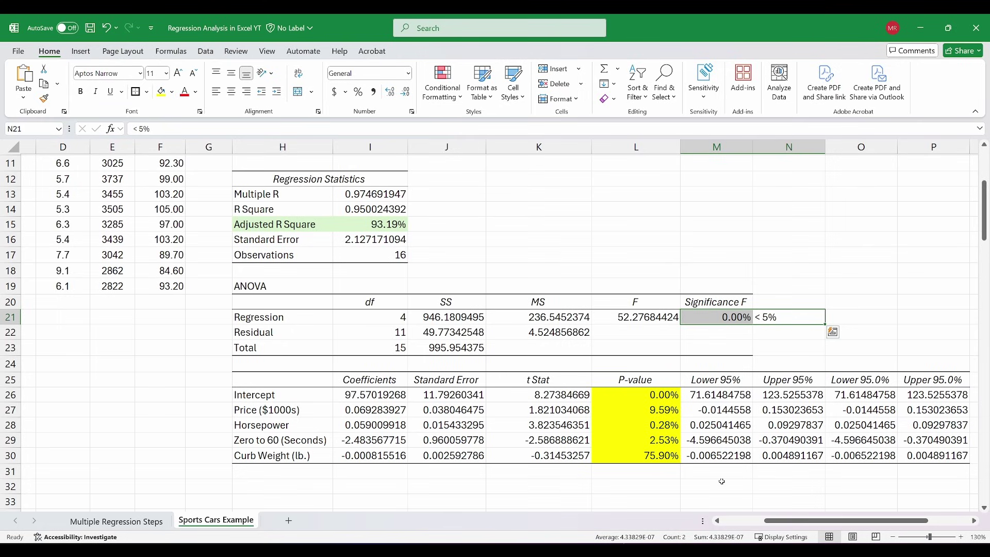
{"action": "left_click_drag", "start_coordinate": [256, 407], "coordinate": [959, 411]}
{"action": "left_click", "coordinate": [185, 92]}
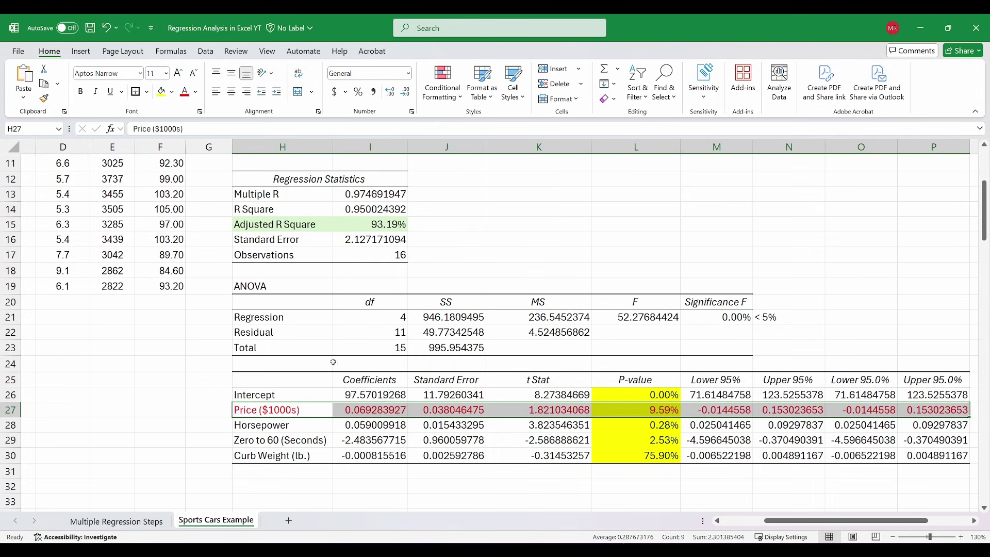
{"action": "left_click_drag", "start_coordinate": [238, 451], "coordinate": [923, 462]}
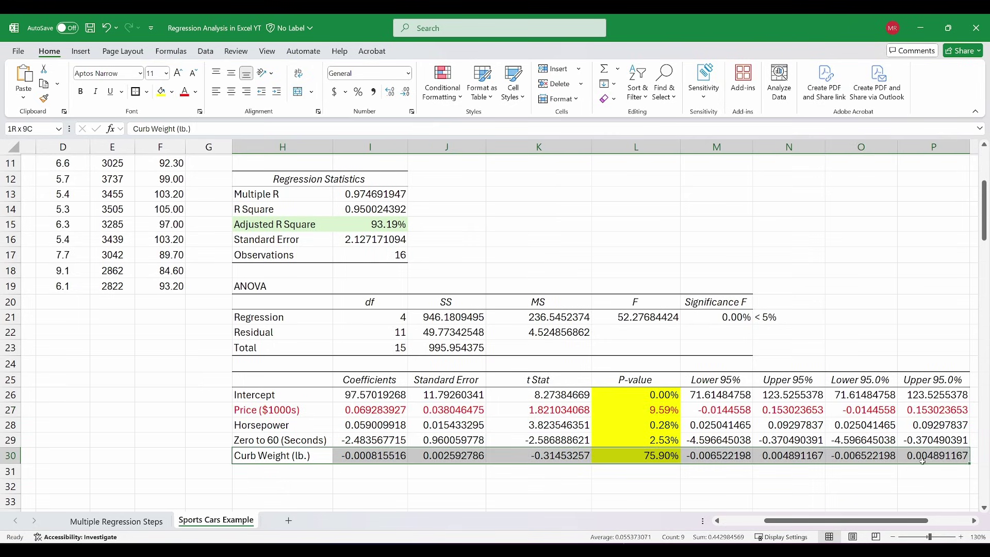
{"action": "left_click", "coordinate": [184, 92]}
{"action": "left_click", "coordinate": [729, 493]}
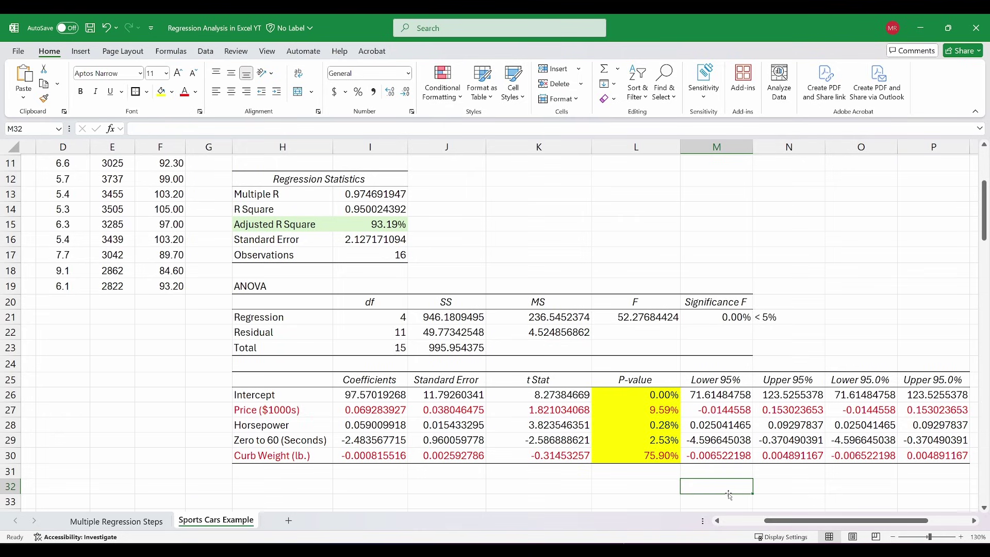
- Review the Horsepower, Zero to 60 and Curb Weight coefficient rows, the Adjusted R Square, and the Horsepower–Zero to 60 correlation in J7
{"action": "left_click_drag", "start_coordinate": [270, 426], "coordinate": [670, 438]}
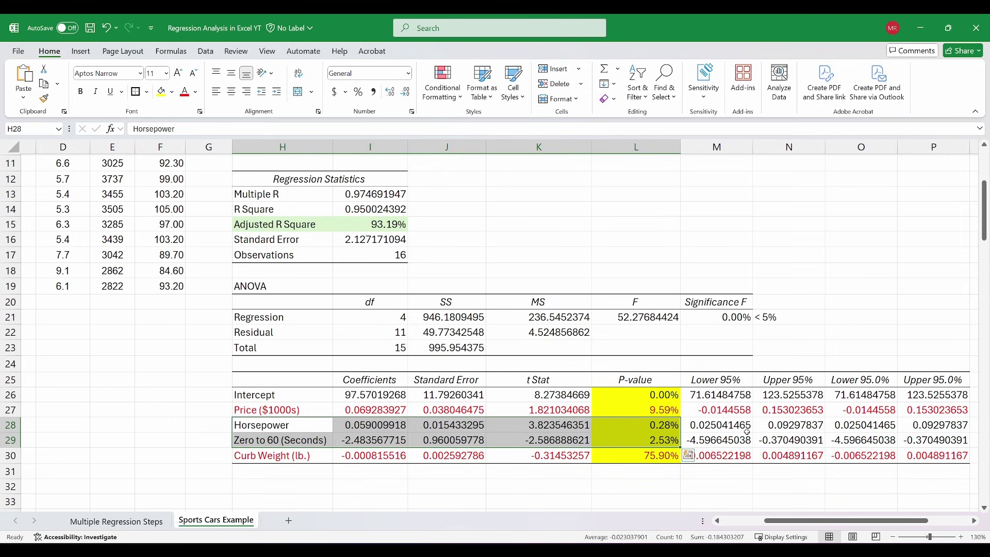
{"action": "scroll", "coordinate": [516, 310], "scroll_direction": "up", "scroll_amount": 3}
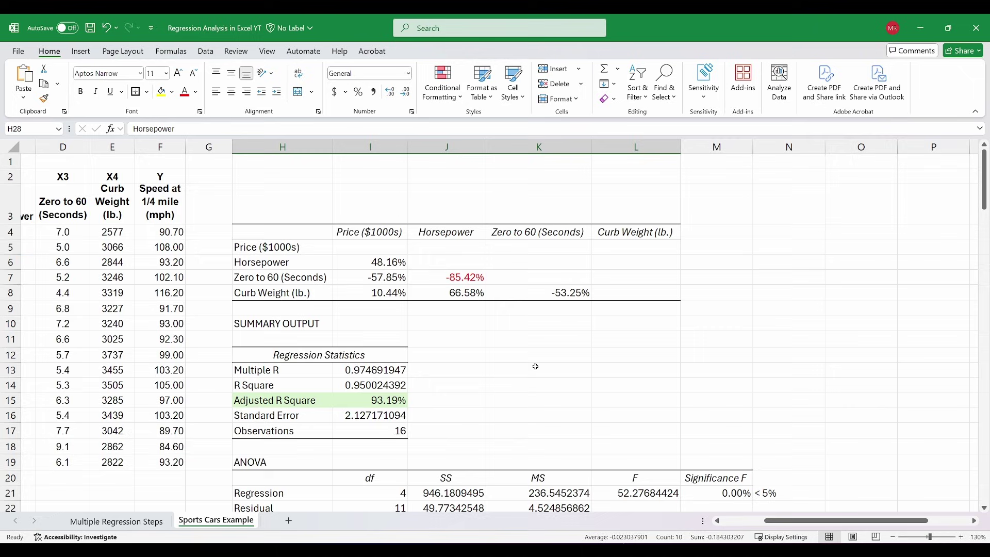
{"action": "left_click", "coordinate": [464, 283]}
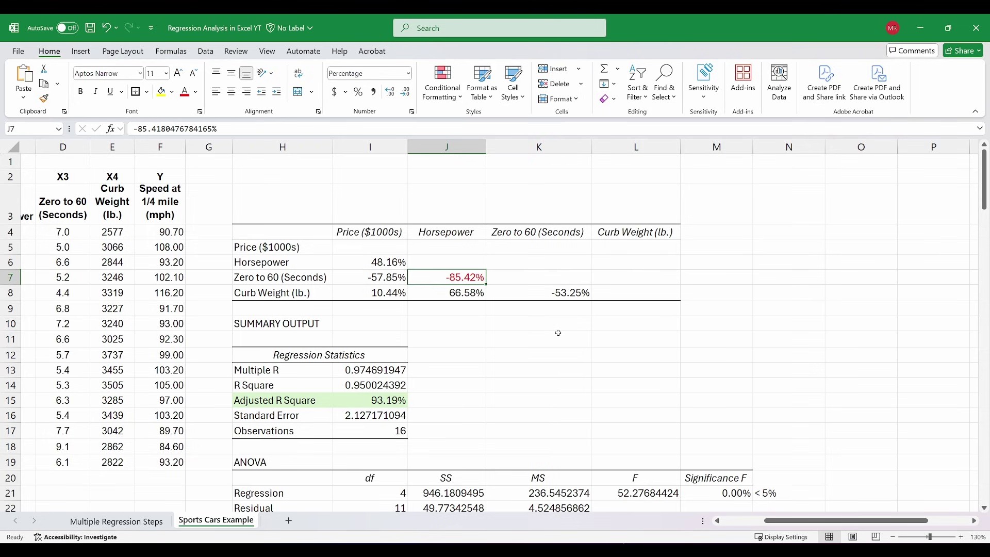
{"action": "scroll", "coordinate": [645, 378], "scroll_direction": "down", "scroll_amount": 3}
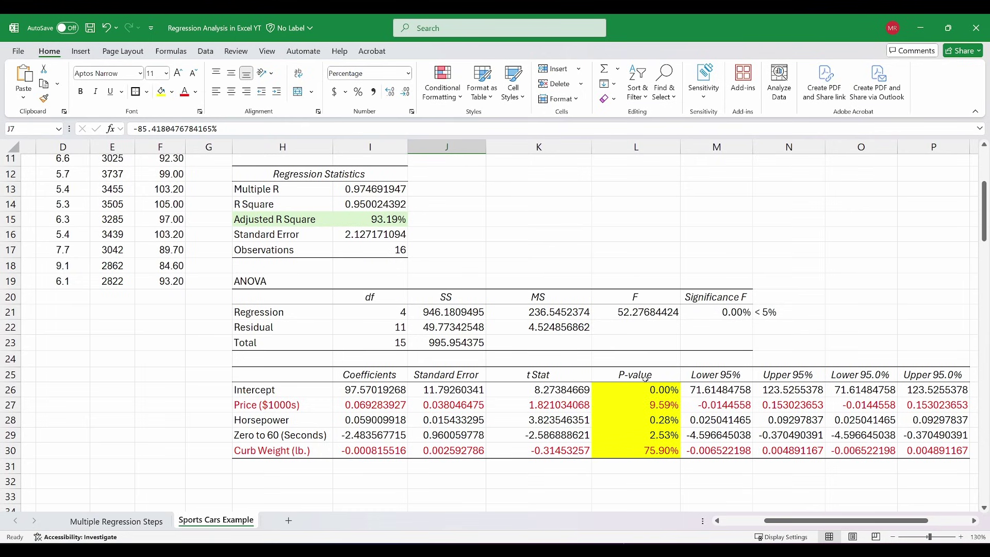
{"action": "scroll", "coordinate": [337, 435], "scroll_direction": "down", "scroll_amount": 1}
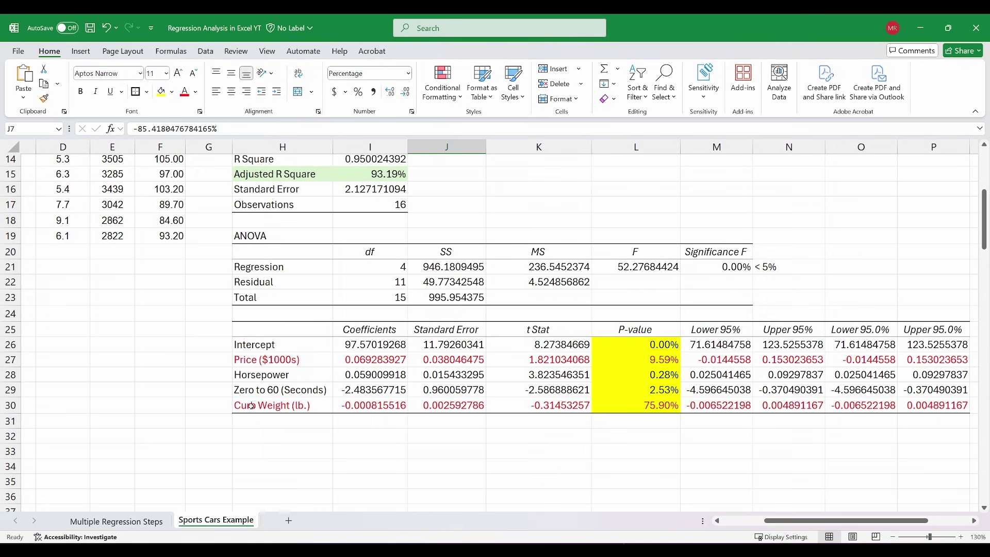
{"action": "left_click_drag", "start_coordinate": [251, 405], "coordinate": [928, 408]}
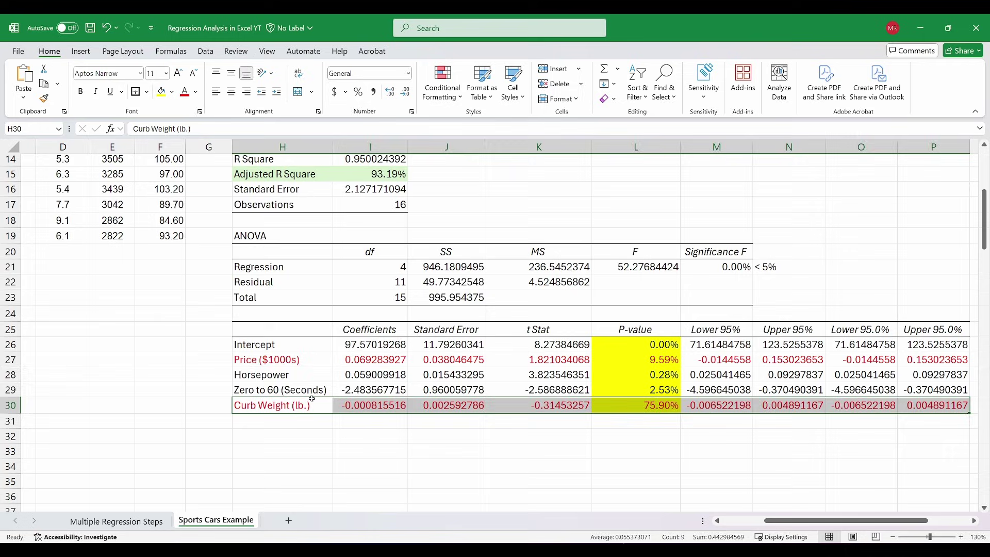
{"action": "left_click_drag", "start_coordinate": [281, 373], "coordinate": [637, 375]}
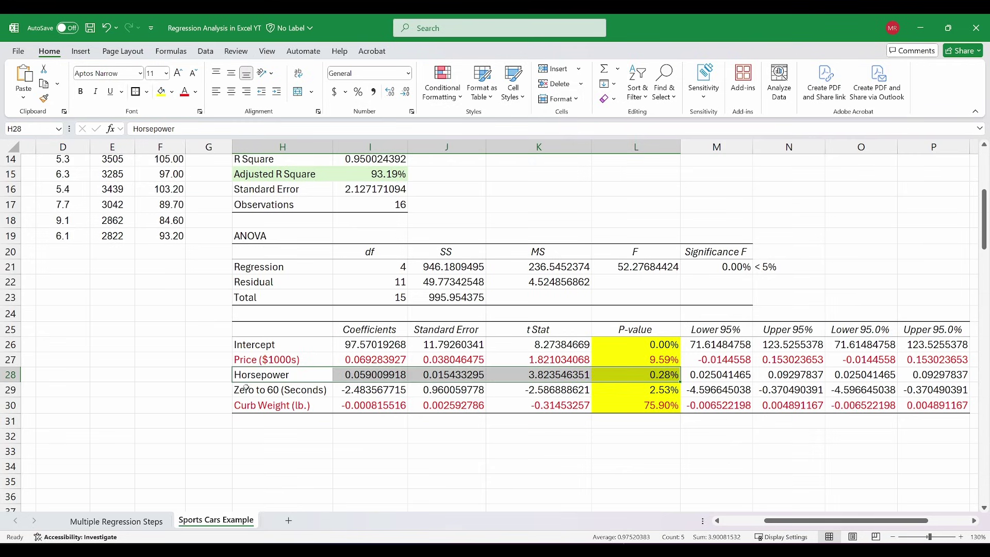
{"action": "left_click_drag", "start_coordinate": [247, 389], "coordinate": [643, 389]}
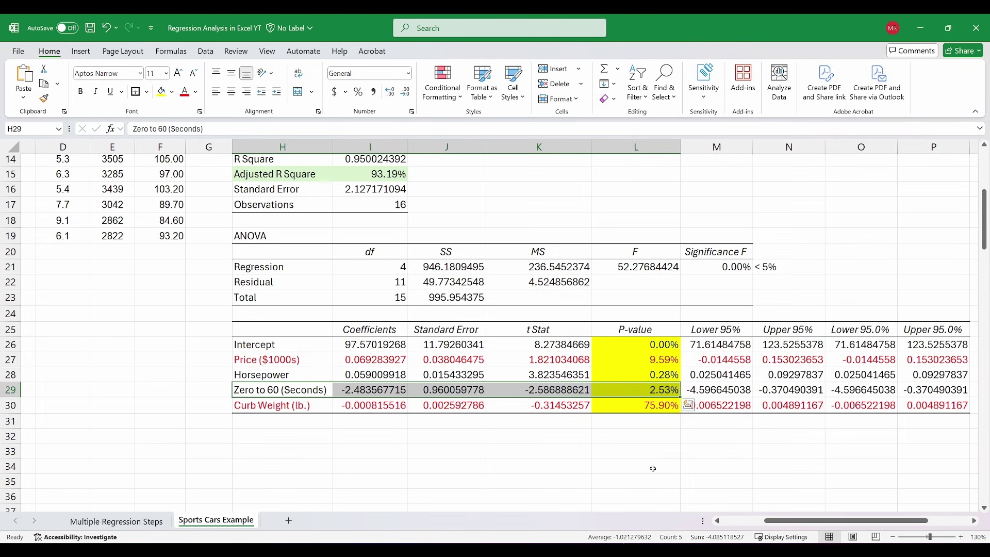
{"action": "scroll", "coordinate": [653, 468], "scroll_direction": "up", "scroll_amount": 2}
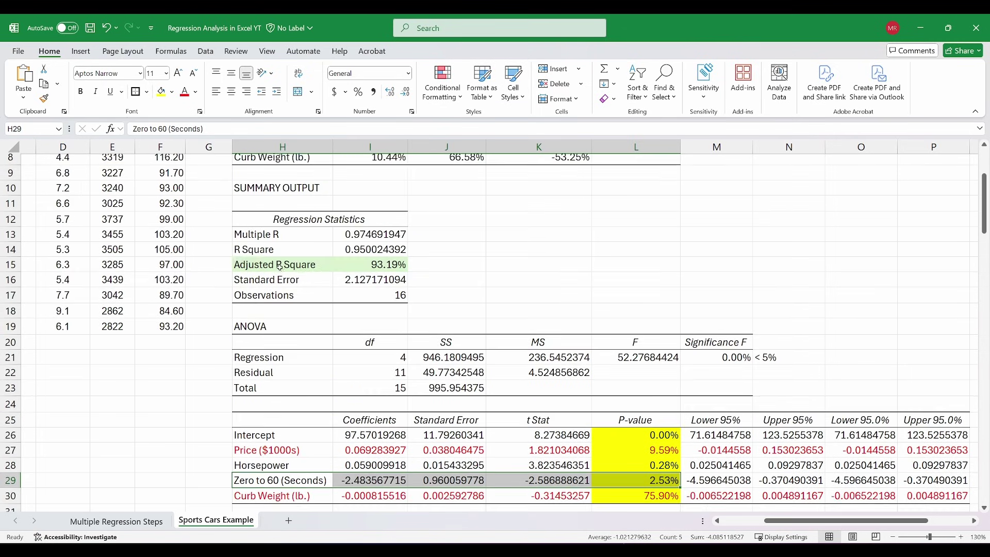
{"action": "left_click_drag", "start_coordinate": [281, 264], "coordinate": [392, 265]}
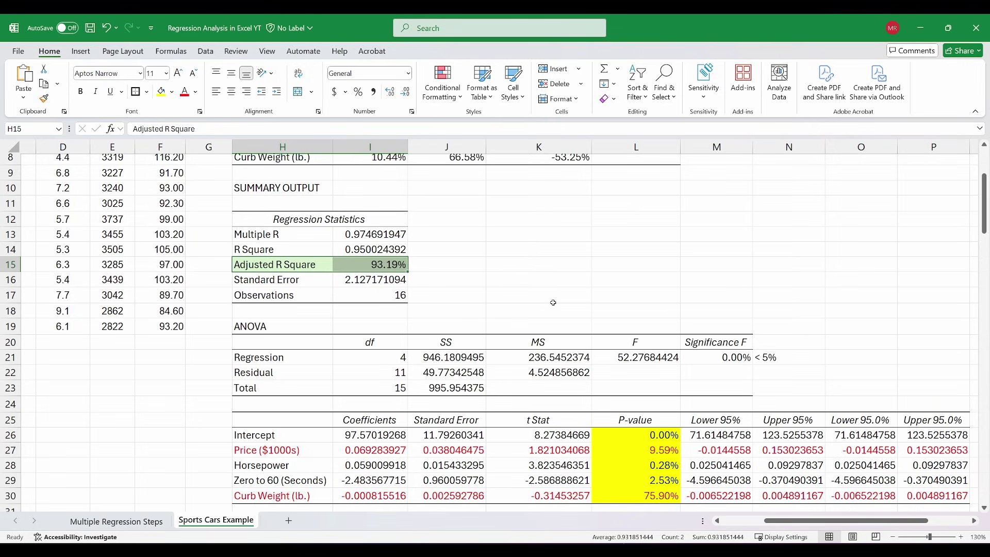
{"action": "scroll", "coordinate": [554, 303], "scroll_direction": "up", "scroll_amount": 2}
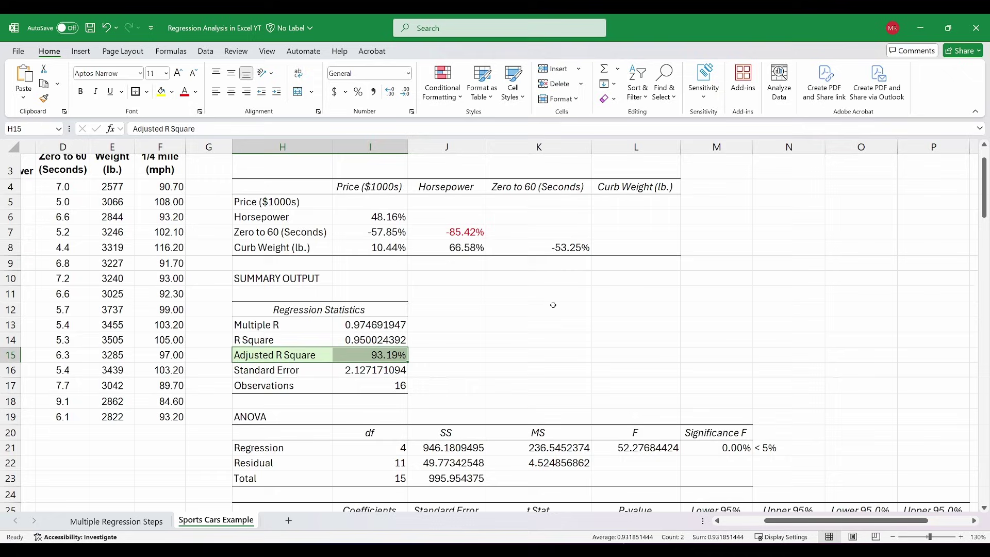
{"action": "left_click", "coordinate": [464, 232]}
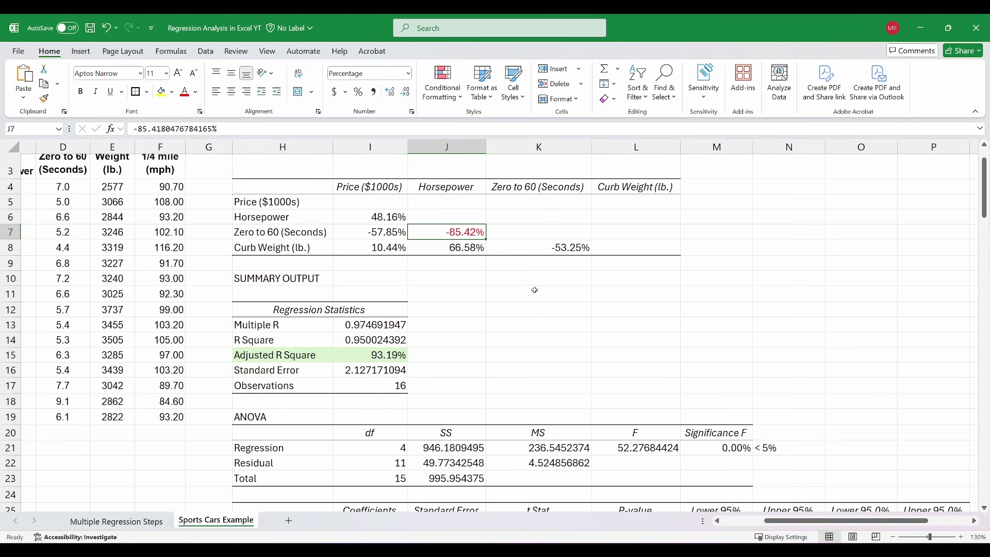
- Start a new Regression analysis and set its X range to the Horsepower column, C3:C19, including the header
{"action": "left_click", "coordinate": [536, 307]}
{"action": "left_click_drag", "start_coordinate": [832, 521], "coordinate": [789, 523]}
{"action": "scroll", "coordinate": [640, 426], "scroll_direction": "up", "scroll_amount": 1}
{"action": "left_click", "coordinate": [206, 51]}
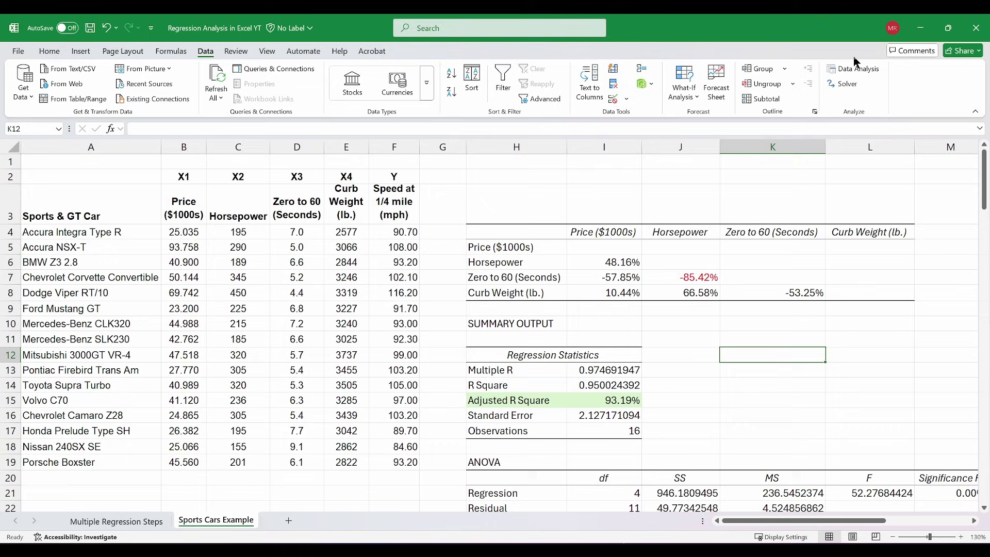
{"action": "left_click", "coordinate": [853, 68]}
{"action": "scroll", "coordinate": [615, 301], "scroll_direction": "down", "scroll_amount": 2}
{"action": "left_click", "coordinate": [507, 343]}
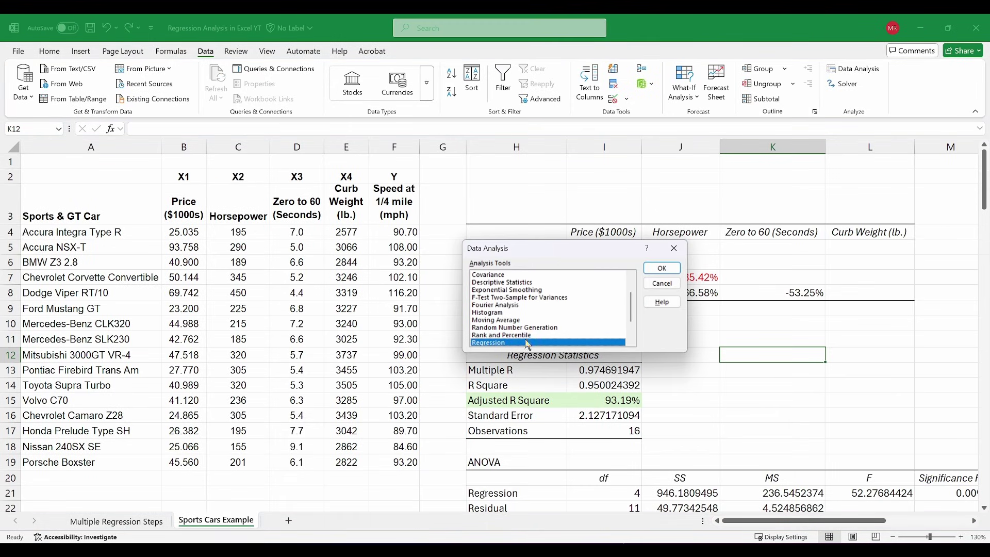
{"action": "left_click", "coordinate": [662, 268]}
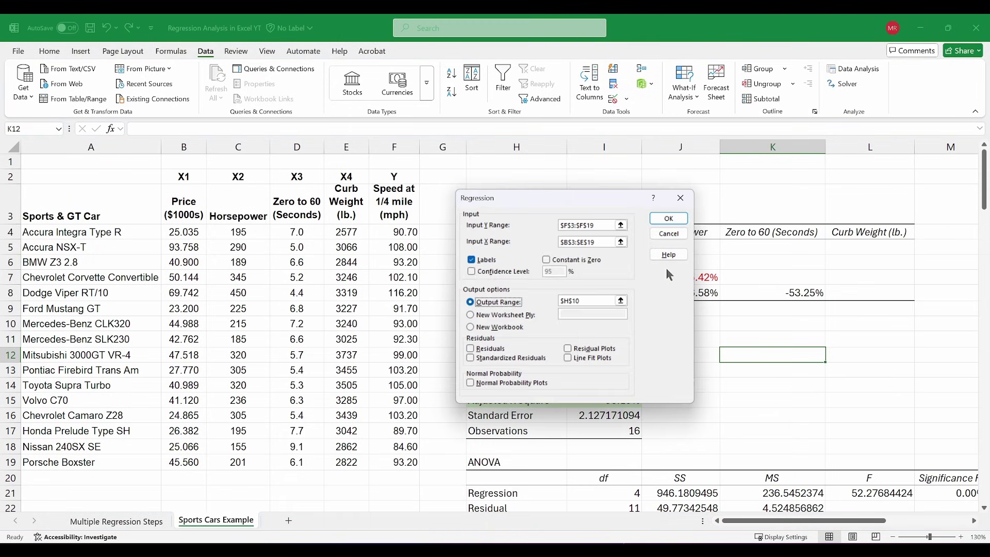
{"action": "left_click", "coordinate": [621, 242]}
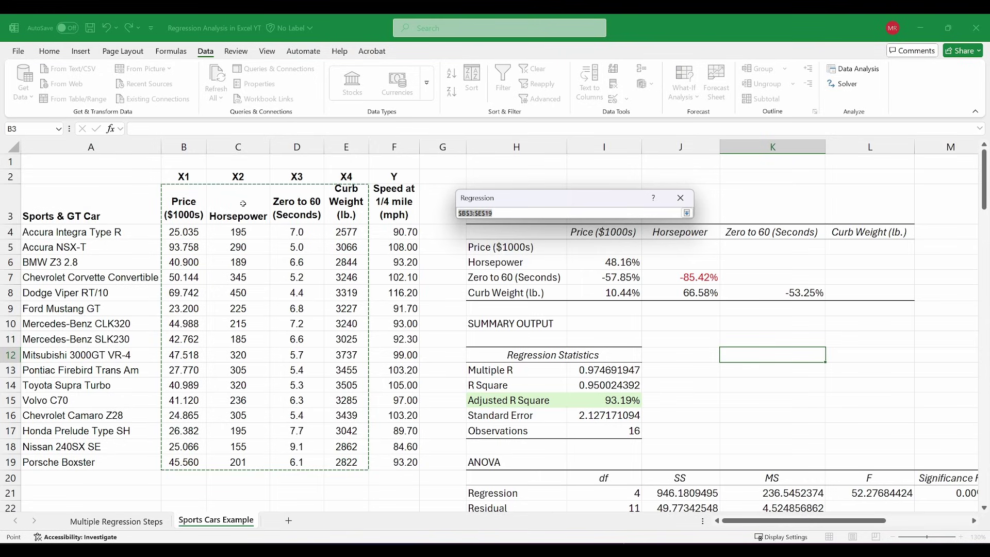
{"action": "left_click_drag", "start_coordinate": [243, 204], "coordinate": [235, 464]}
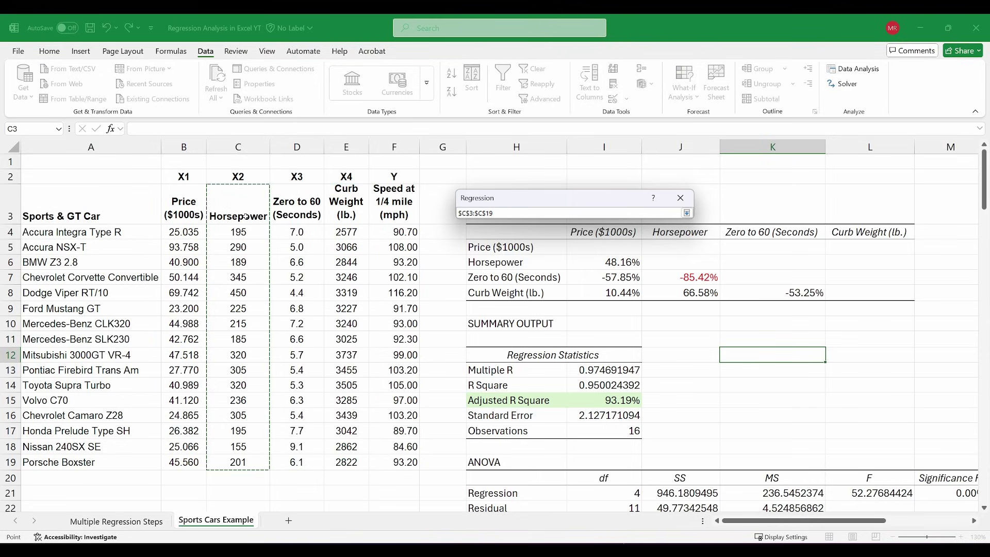
{"action": "left_click", "coordinate": [687, 213]}
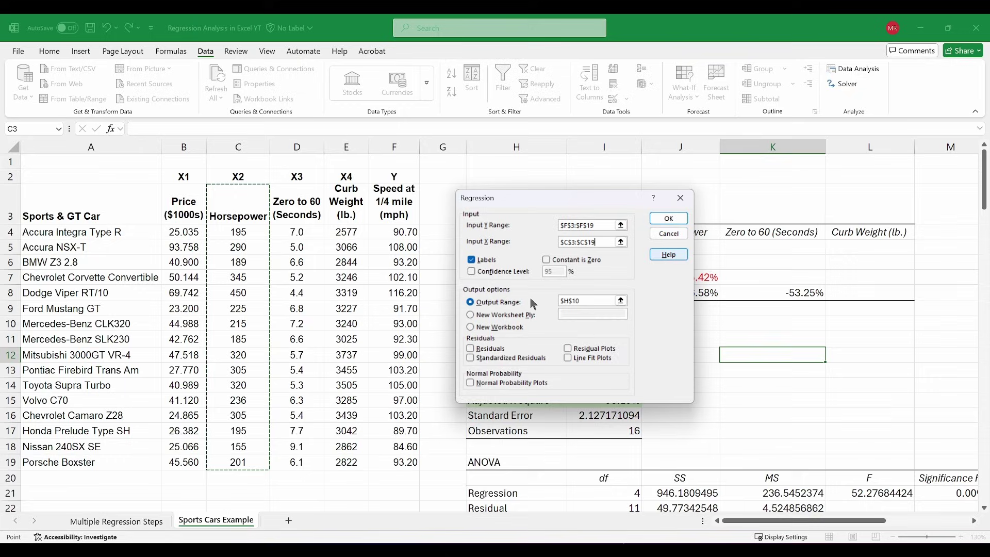
- Set the regression's output range to H32, below the first coefficient table, and run it
{"action": "left_click", "coordinate": [621, 300]}
{"action": "scroll", "coordinate": [538, 394], "scroll_direction": "down", "scroll_amount": 5}
{"action": "left_click", "coordinate": [537, 394]}
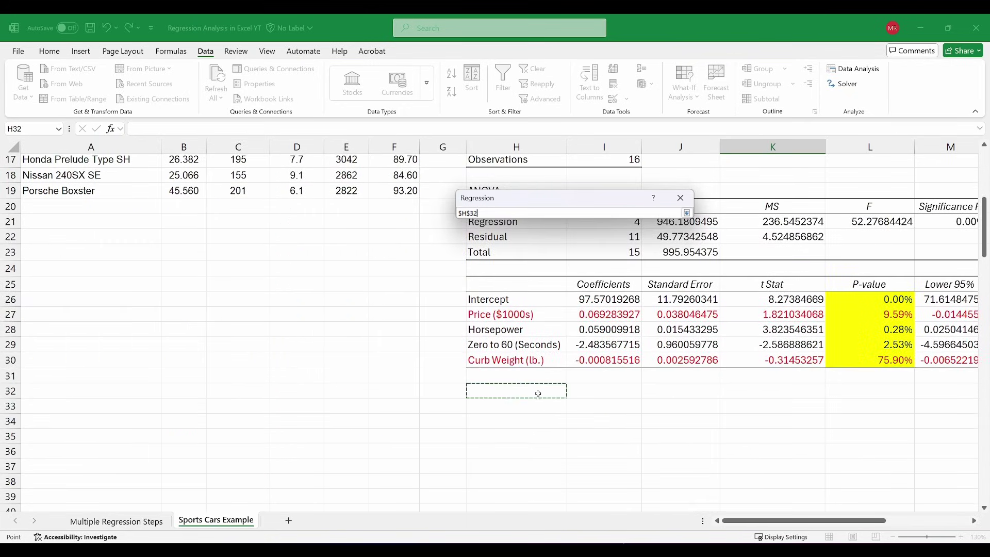
{"action": "left_click", "coordinate": [686, 213]}
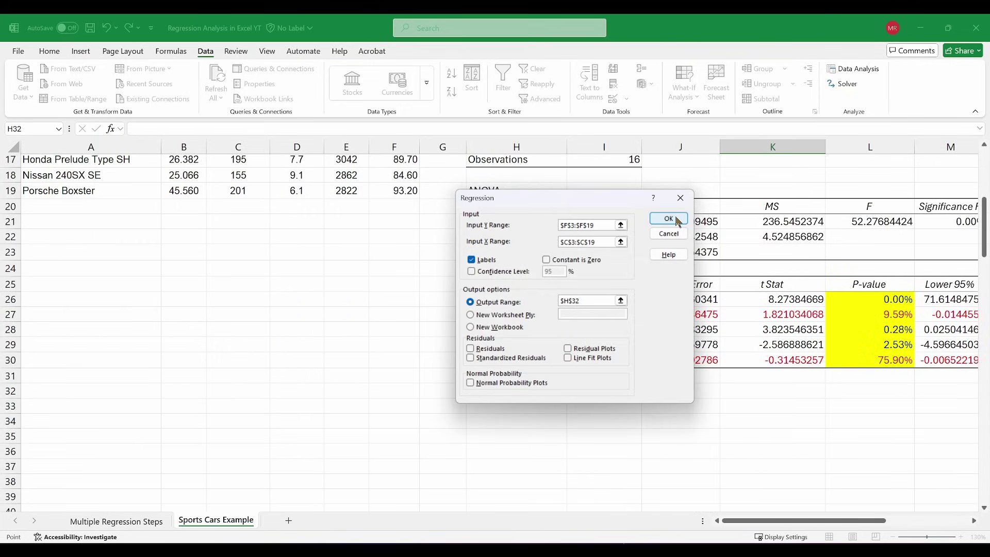
{"action": "left_click", "coordinate": [669, 218]}
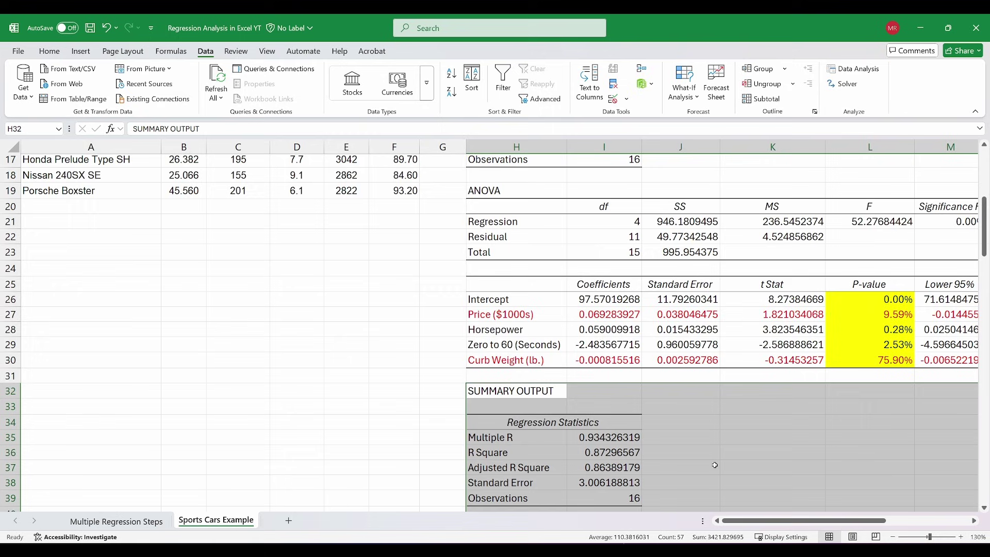
- Format the Significance F value of the Horsepower regression, M43, as a percentage with three decimals
{"action": "scroll", "coordinate": [715, 461], "scroll_direction": "down", "scroll_amount": 4}
{"action": "left_click_drag", "start_coordinate": [806, 521], "coordinate": [853, 521]}
{"action": "left_click", "coordinate": [703, 379]}
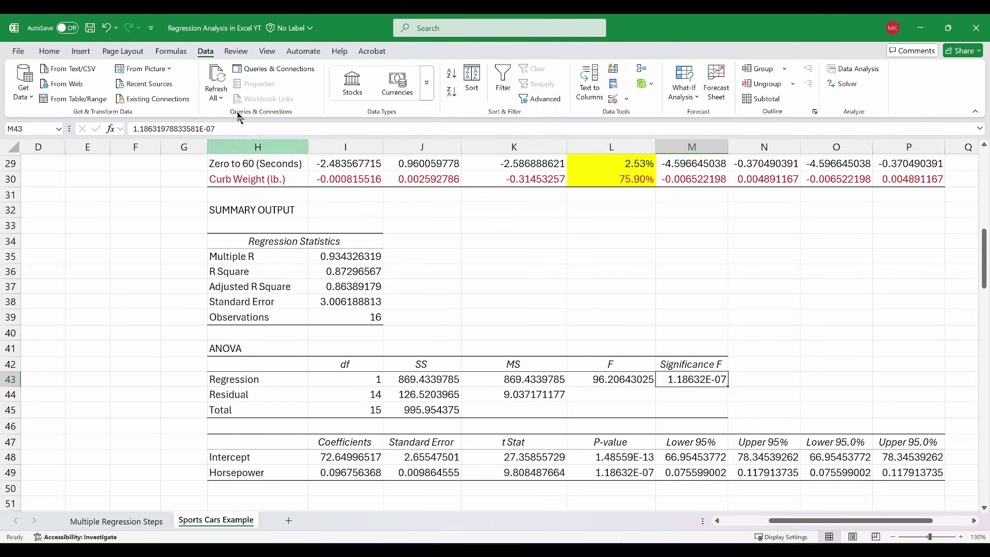
{"action": "left_click", "coordinate": [57, 52]}
{"action": "left_click", "coordinate": [358, 92]}
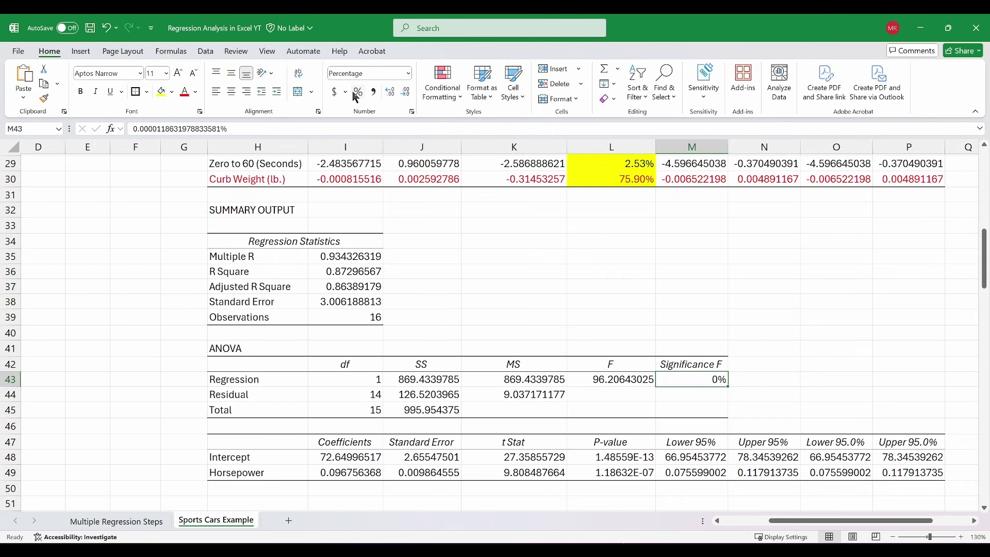
{"action": "left_click", "coordinate": [390, 92]}
{"action": "left_click", "coordinate": [390, 92]}
{"action": "left_click", "coordinate": [390, 92]}
- Format the Horsepower regression's P-values, L48:L49, as percentages with six decimals
{"action": "scroll", "coordinate": [706, 420], "scroll_direction": "up", "scroll_amount": 1}
{"action": "scroll", "coordinate": [708, 392], "scroll_direction": "up", "scroll_amount": 5}
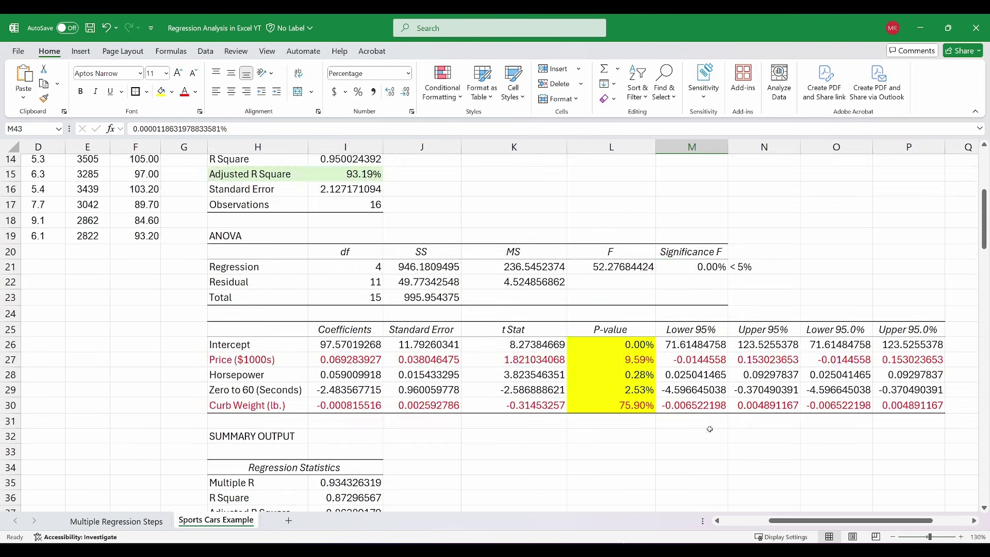
{"action": "scroll", "coordinate": [708, 429], "scroll_direction": "down", "scroll_amount": 6}
{"action": "left_click_drag", "start_coordinate": [621, 458], "coordinate": [624, 473]}
{"action": "left_click", "coordinate": [358, 93]}
{"action": "left_click", "coordinate": [391, 93]}
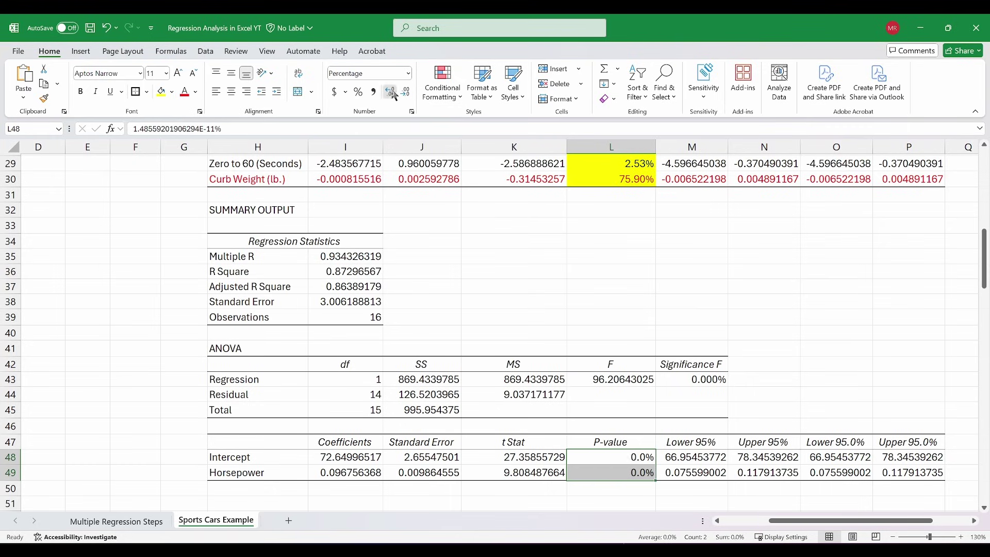
{"action": "left_click", "coordinate": [391, 93]}
{"action": "left_click", "coordinate": [391, 92]}
{"action": "left_click", "coordinate": [390, 93]}
{"action": "left_click", "coordinate": [391, 93]}
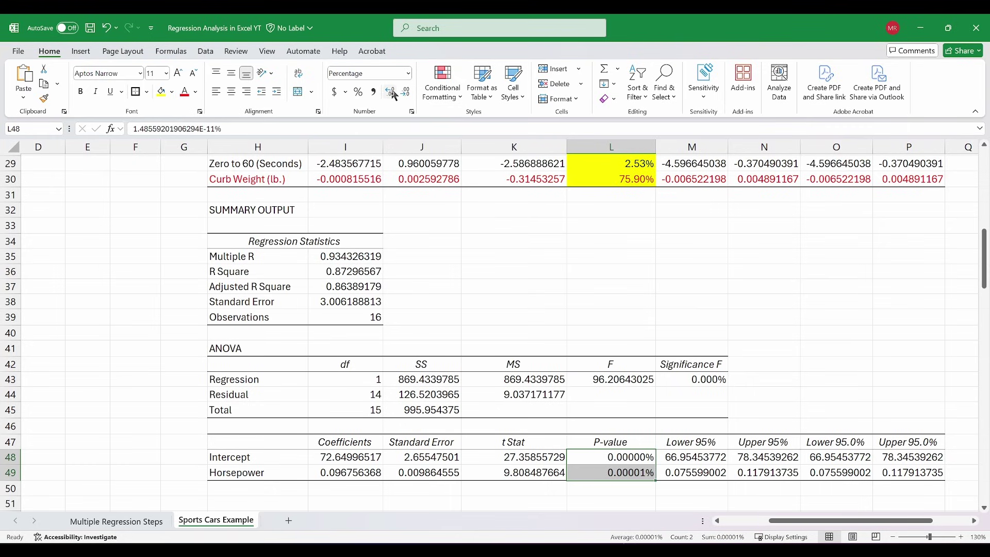
{"action": "left_click", "coordinate": [391, 93]}
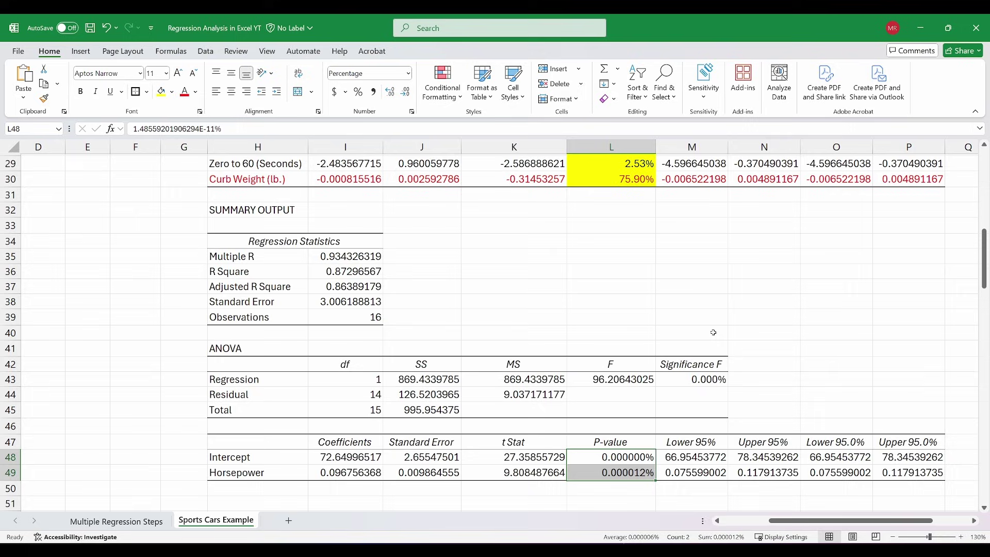
- Fill the R Square and Adjusted R Square labels and values of the Horsepower regression, H36:I37, with yellow
{"action": "left_click_drag", "start_coordinate": [252, 287], "coordinate": [358, 289]}
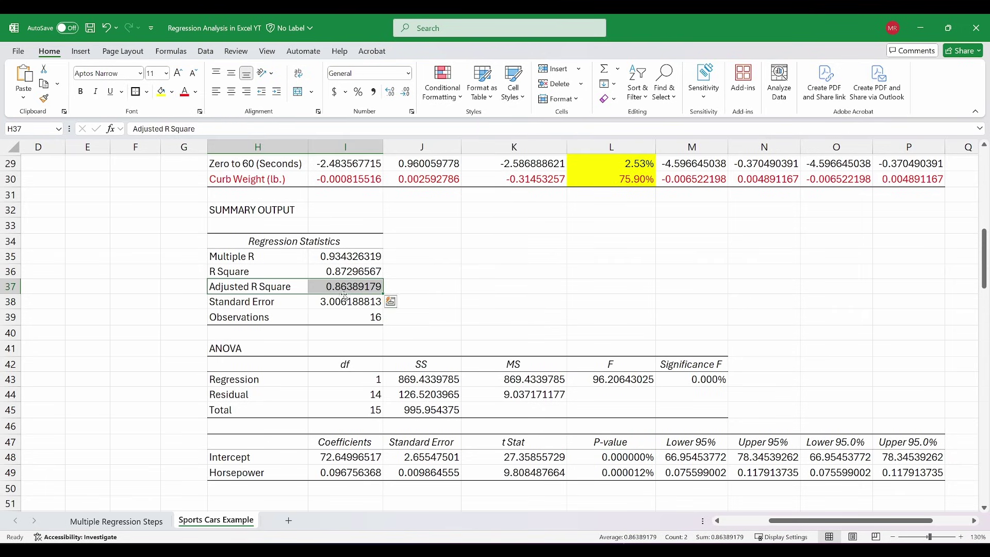
{"action": "left_click", "coordinate": [269, 271], "text": "shift"}
{"action": "left_click", "coordinate": [161, 92]}
{"action": "left_click", "coordinate": [514, 256]}
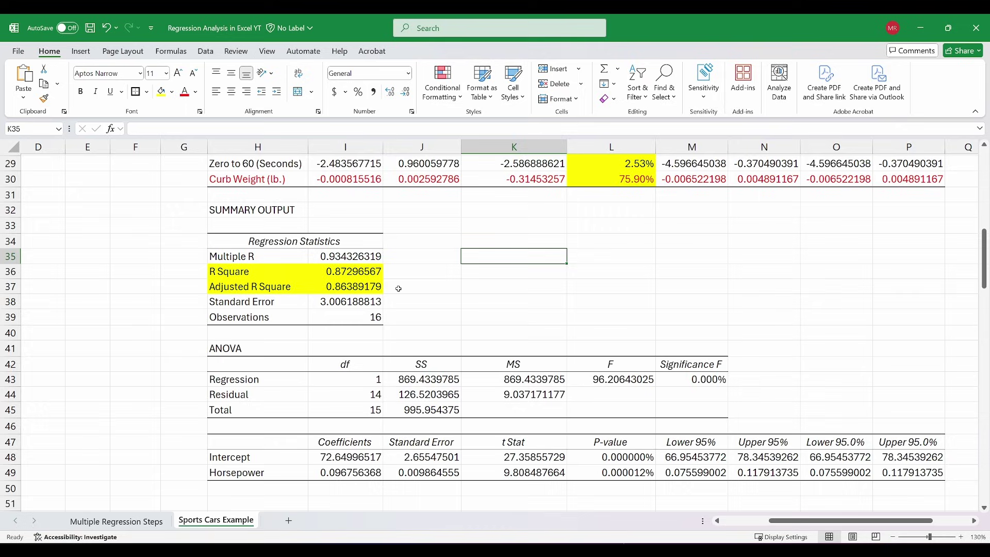
- Format the Horsepower regression's R Square and Adjusted R Square values, I36:I37, as percentages with one decimal
{"action": "left_click_drag", "start_coordinate": [354, 270], "coordinate": [361, 288]}
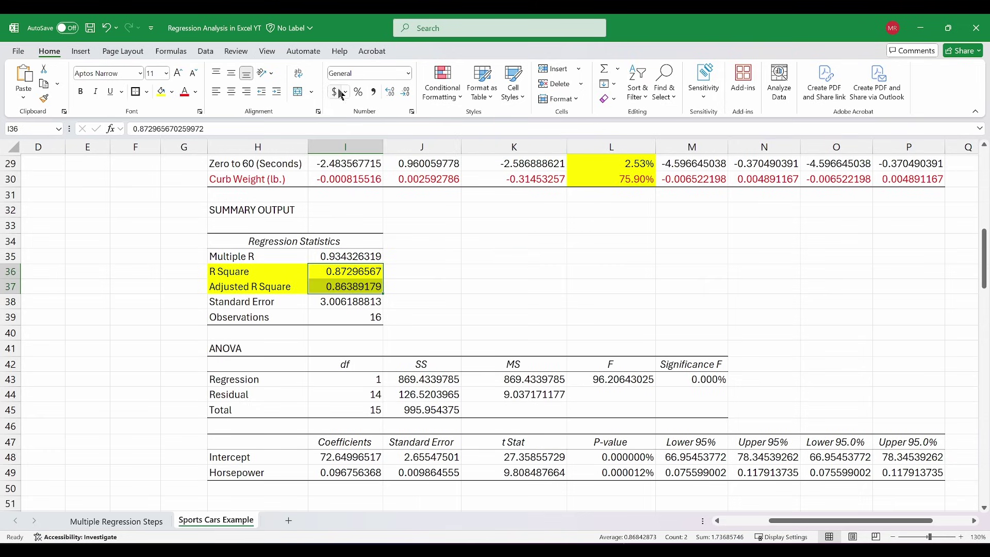
{"action": "left_click", "coordinate": [359, 91]}
{"action": "left_click", "coordinate": [390, 91]}
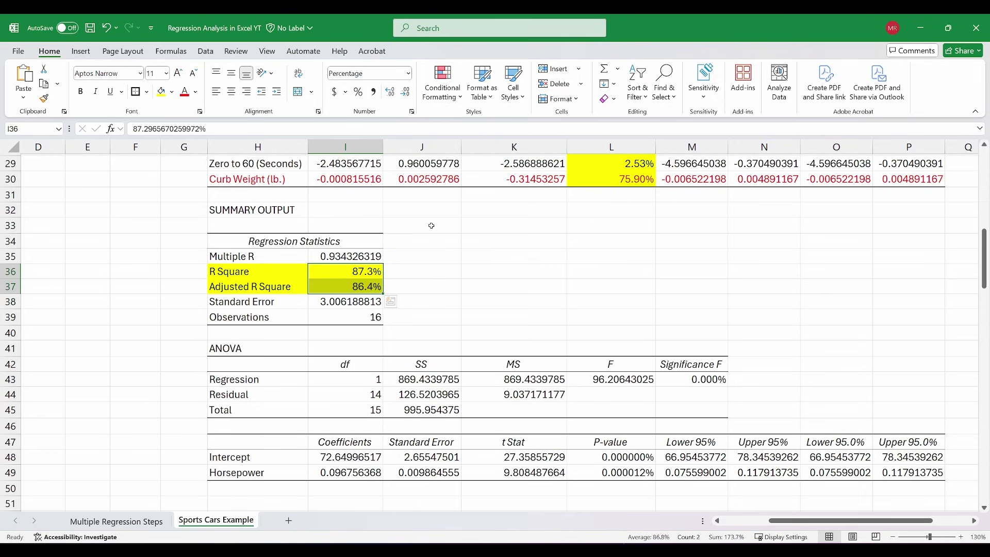
{"action": "left_click", "coordinate": [454, 316]}
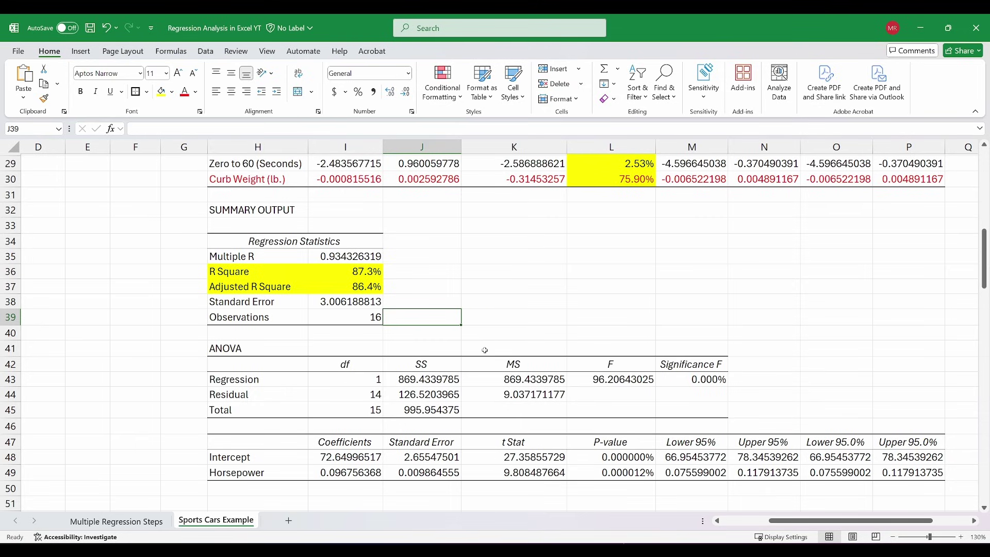
{"action": "left_click_drag", "start_coordinate": [272, 282], "coordinate": [390, 301]}
{"action": "left_click", "coordinate": [505, 295]}
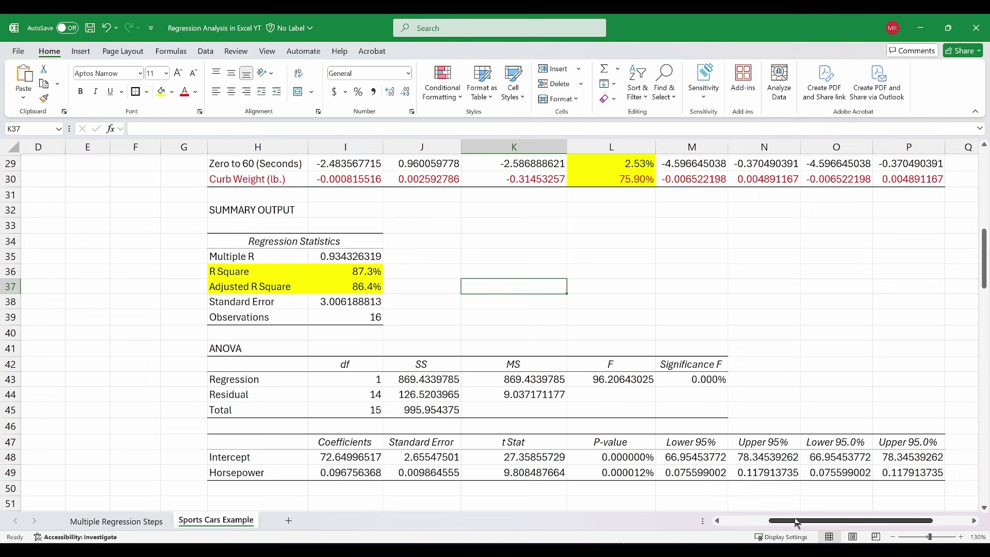
- Start another Regression analysis and set its X range to the Zero to 60 (Seconds) column, D3:D19
{"action": "left_click_drag", "start_coordinate": [802, 521], "coordinate": [755, 521]}
{"action": "scroll", "coordinate": [529, 403], "scroll_direction": "up", "scroll_amount": 9}
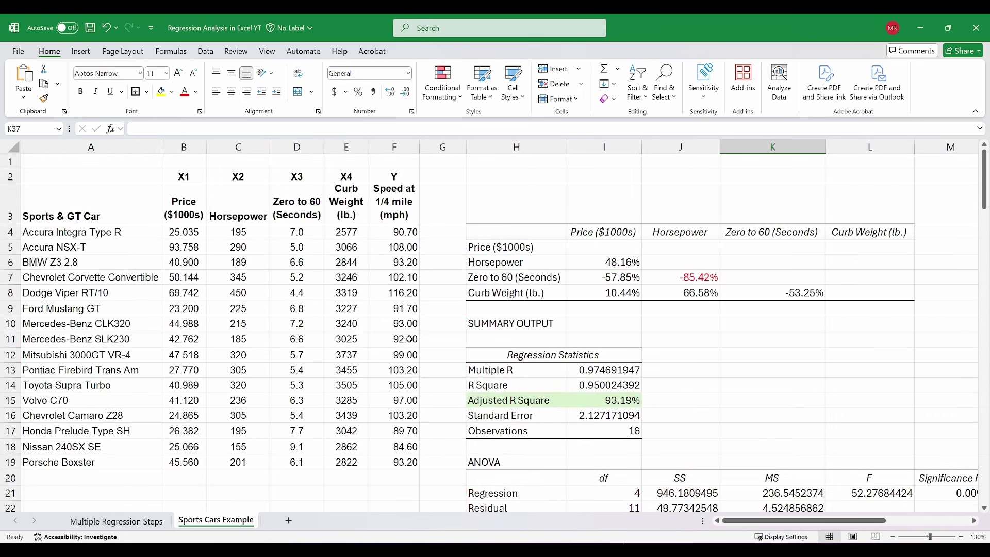
{"action": "left_click", "coordinate": [205, 50]}
{"action": "left_click", "coordinate": [854, 70]}
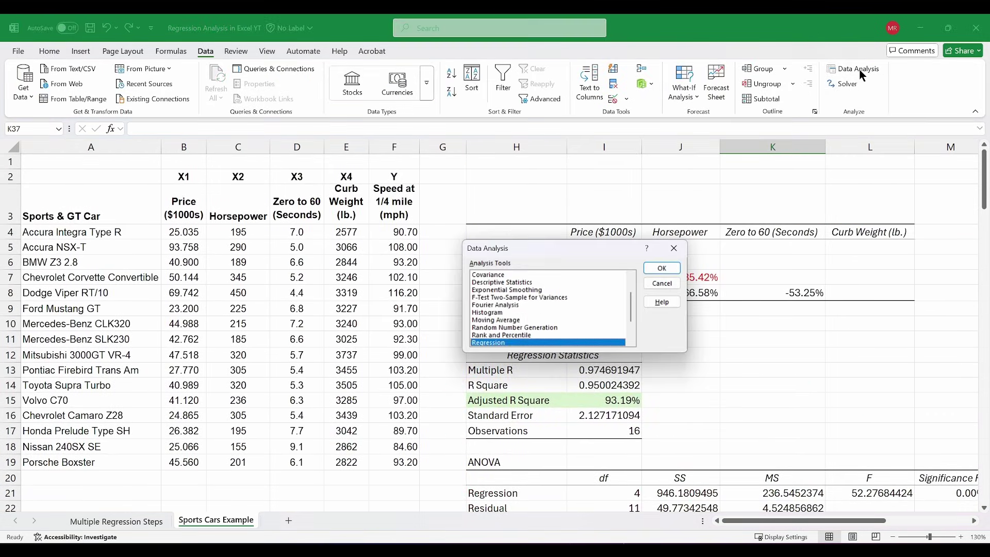
{"action": "left_click", "coordinate": [662, 269]}
{"action": "left_click", "coordinate": [621, 242]}
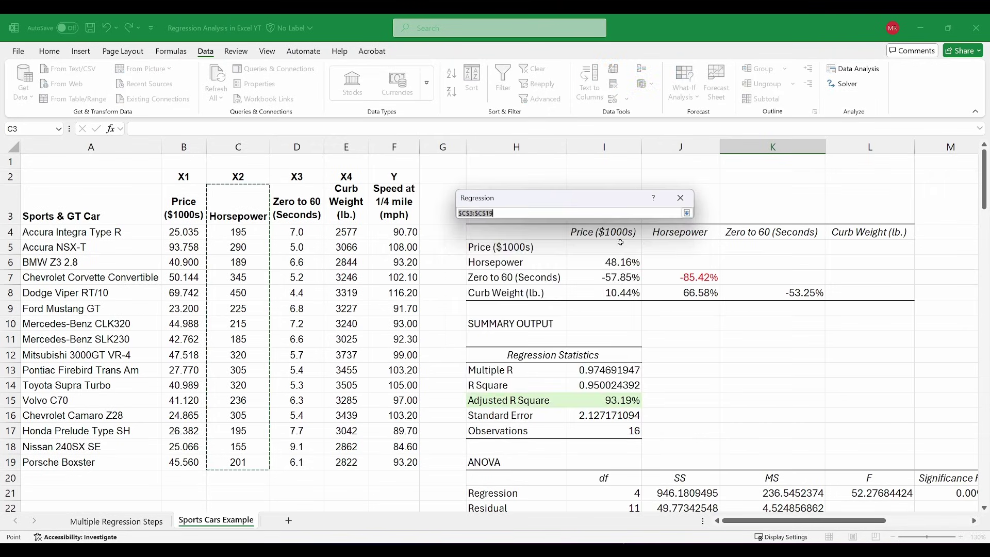
{"action": "left_click_drag", "start_coordinate": [302, 201], "coordinate": [301, 463]}
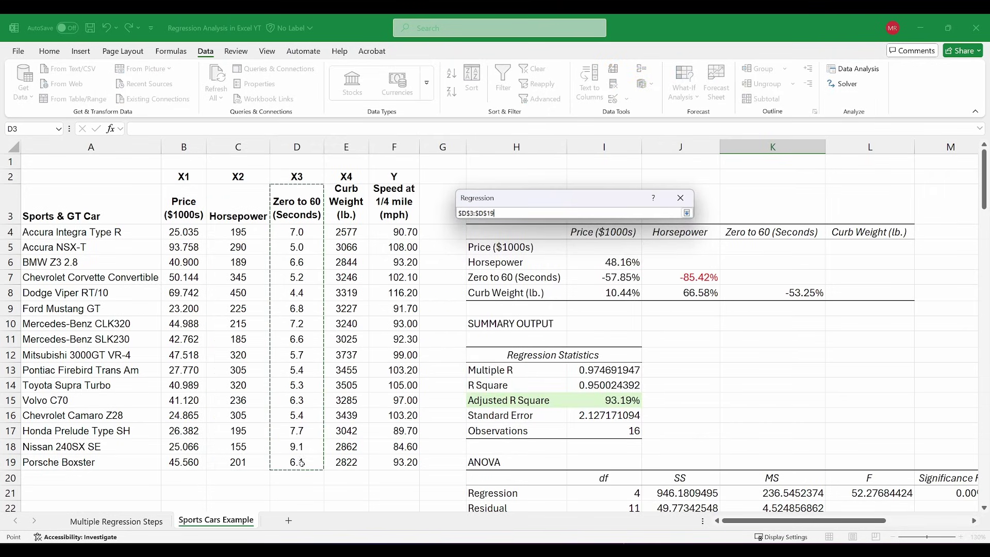
{"action": "left_click", "coordinate": [687, 213]}
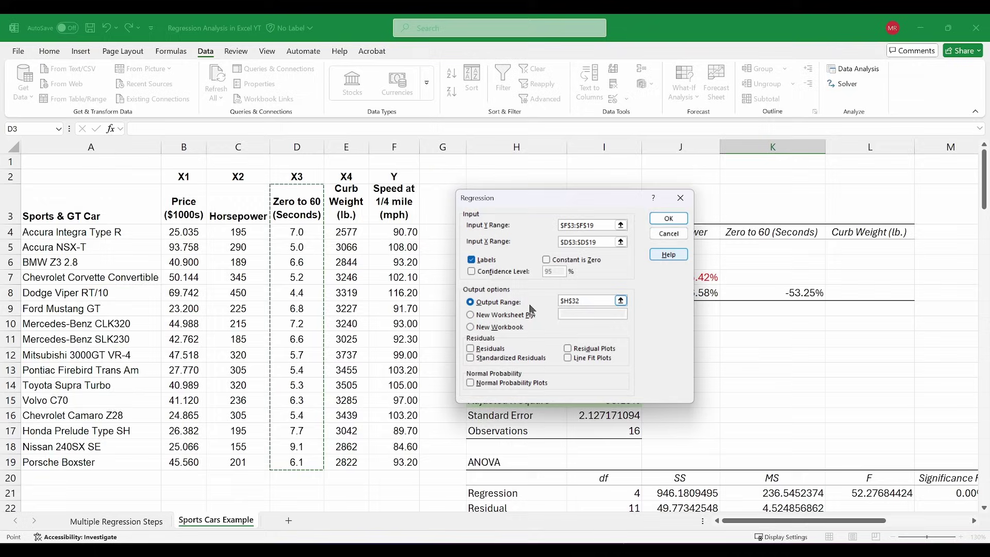
- Set the output range to H51, below the Horsepower regression results, and run the regression
{"action": "left_click", "coordinate": [621, 301]}
{"action": "scroll", "coordinate": [587, 361], "scroll_direction": "down", "scroll_amount": 12}
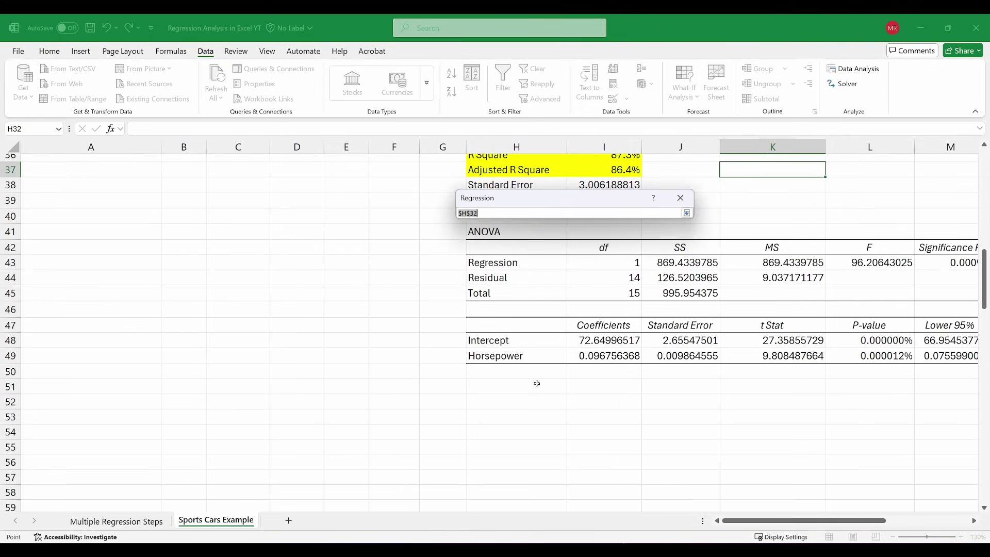
{"action": "left_click", "coordinate": [523, 391]}
{"action": "left_click", "coordinate": [687, 213]}
{"action": "left_click", "coordinate": [668, 216]}
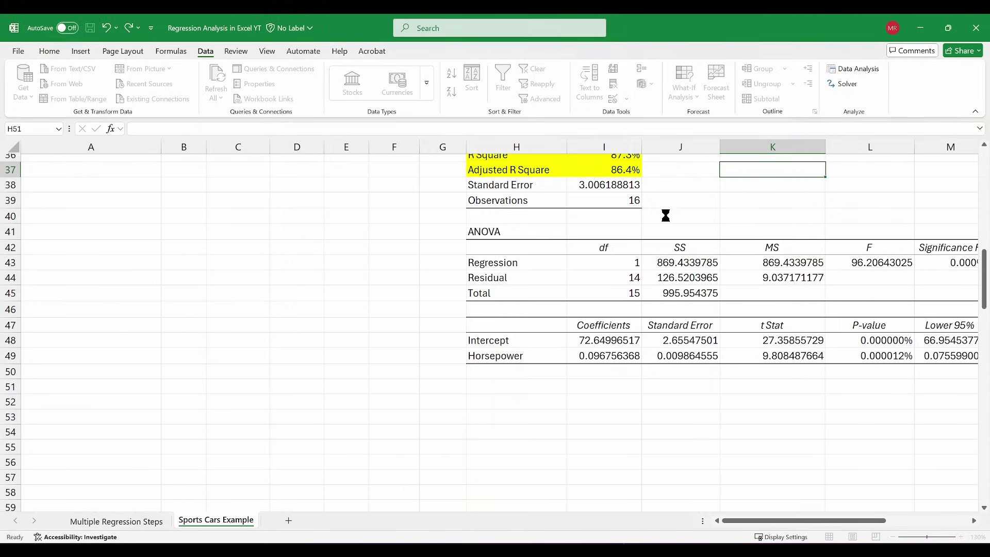
- Format the Significance F value of the Zero to 60 regression, M62, as a percentage with two decimals
{"action": "scroll", "coordinate": [682, 454], "scroll_direction": "down", "scroll_amount": 4}
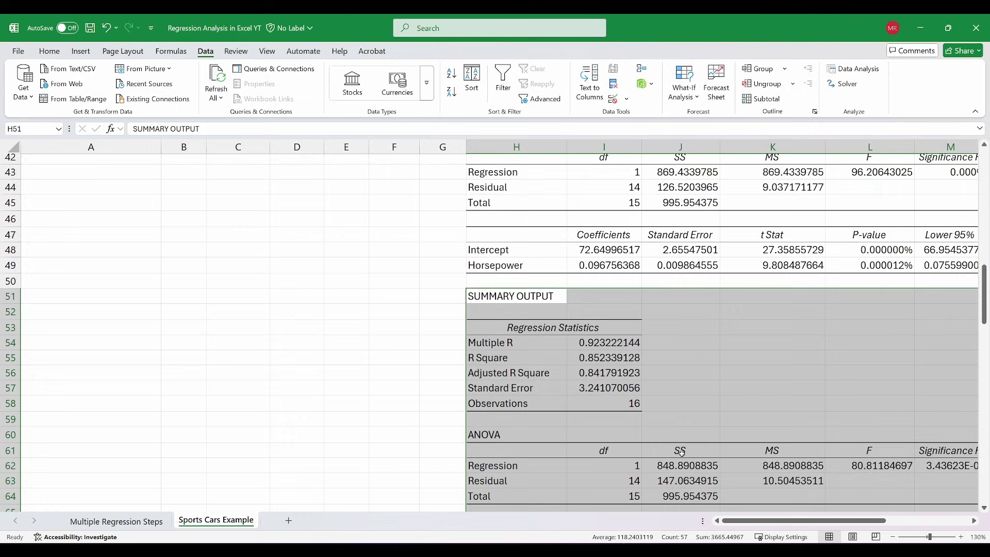
{"action": "scroll", "coordinate": [777, 454], "scroll_direction": "right", "scroll_amount": 3}
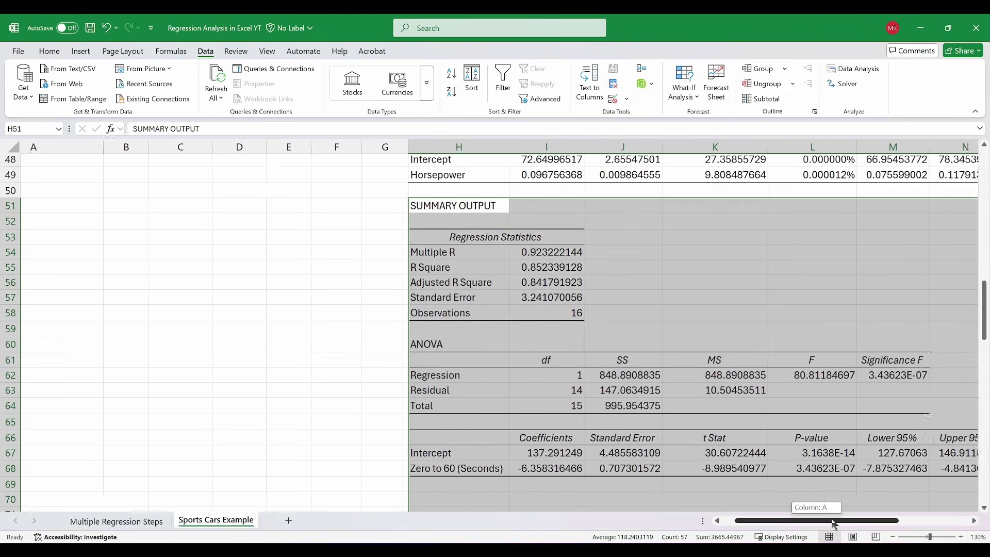
{"action": "left_click", "coordinate": [713, 368]}
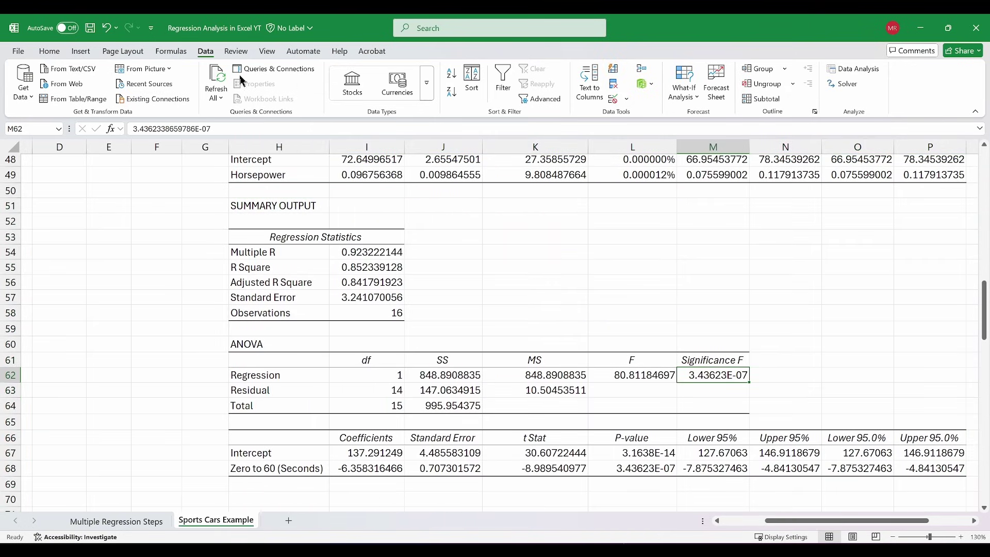
{"action": "left_click", "coordinate": [52, 53]}
{"action": "left_click", "coordinate": [359, 92]}
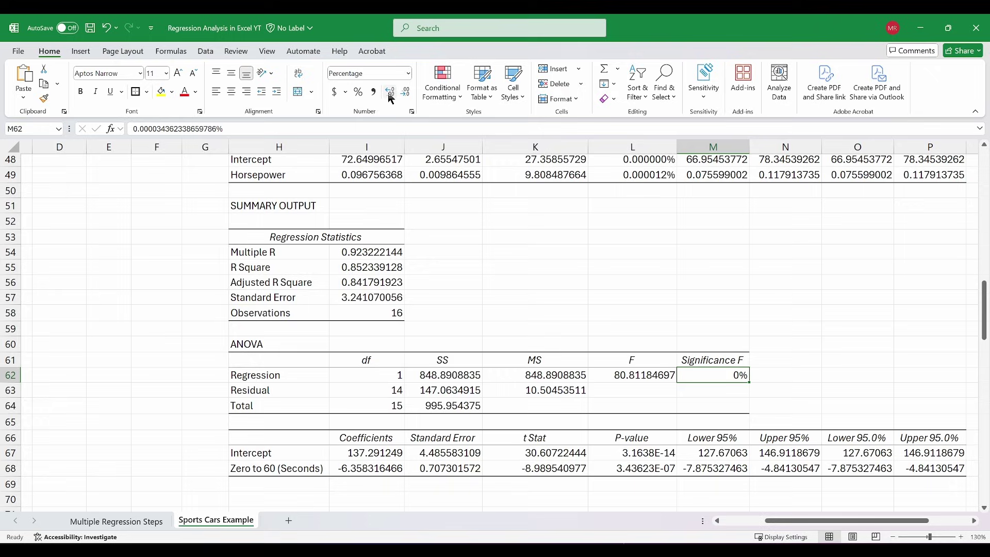
{"action": "left_click", "coordinate": [391, 92]}
{"action": "left_click", "coordinate": [391, 92]}
- Format the Zero to 60 regression's P-values, L67:L68, as percentages with three decimals
{"action": "left_click_drag", "start_coordinate": [645, 454], "coordinate": [646, 467]}
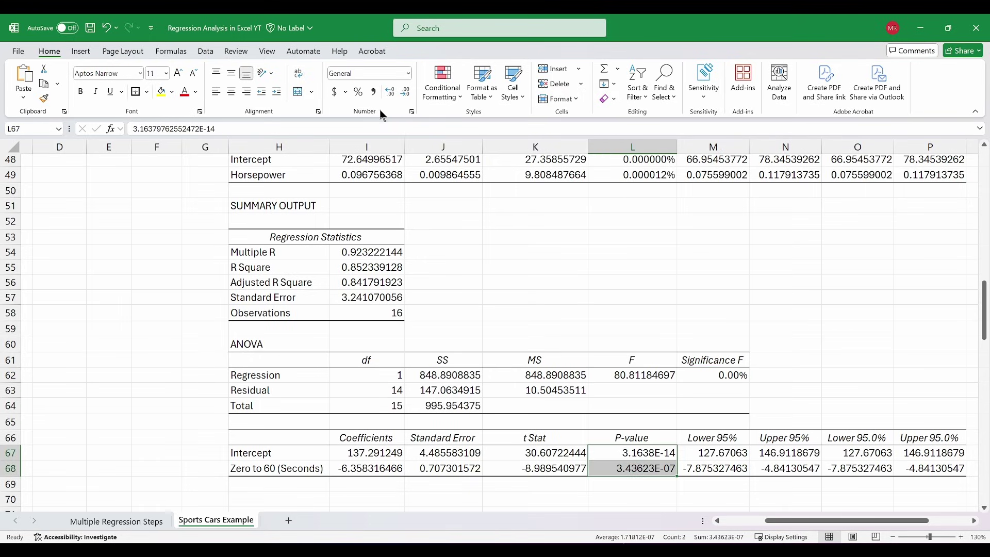
{"action": "left_click", "coordinate": [359, 91]}
{"action": "left_click", "coordinate": [391, 92]}
{"action": "left_click", "coordinate": [391, 92]}
{"action": "left_click", "coordinate": [390, 92]}
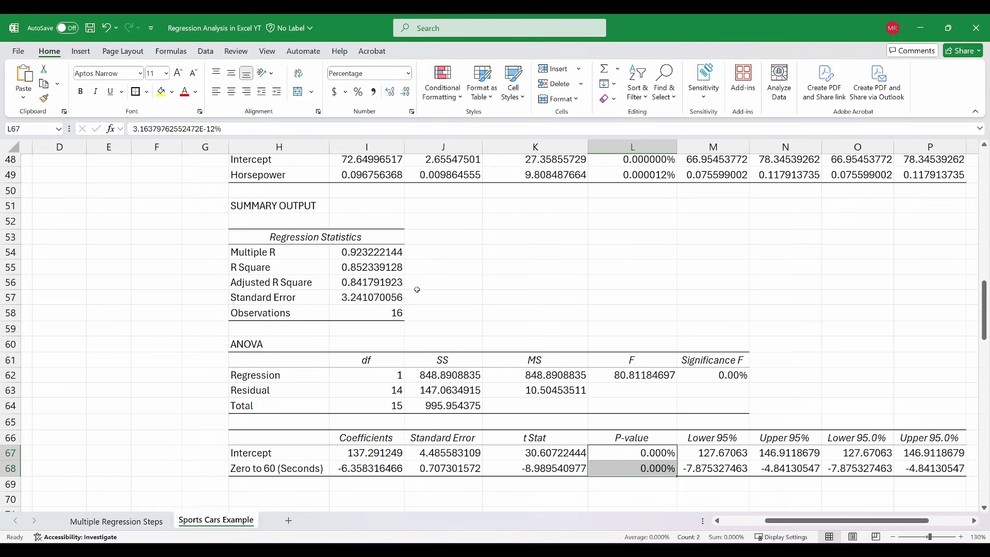
- Highlight the Zero to 60 regression's R Square and Adjusted R Square rows, H55:I56, in yellow and format their values as percentages with one decimal
{"action": "left_click_drag", "start_coordinate": [290, 268], "coordinate": [397, 286]}
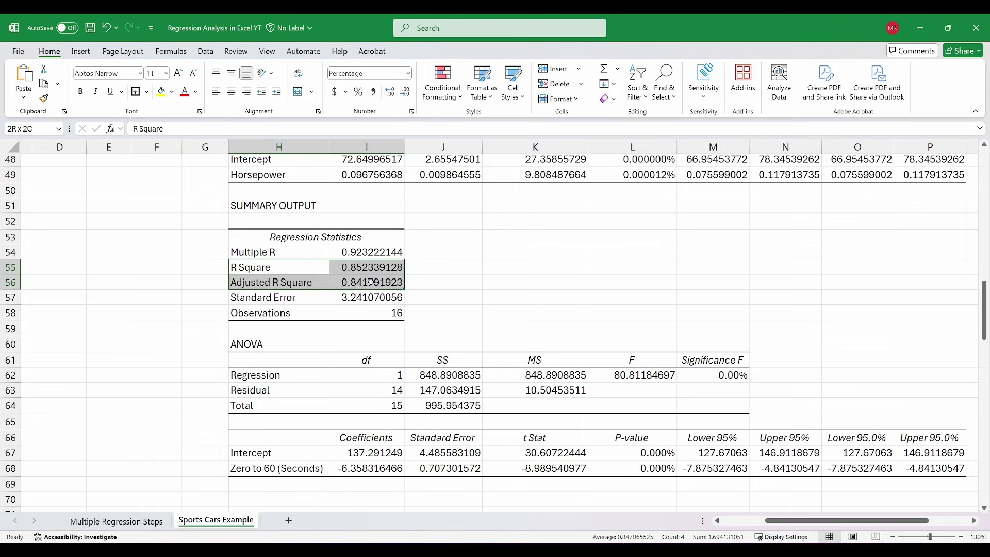
{"action": "left_click", "coordinate": [161, 92]}
{"action": "scroll", "coordinate": [443, 396], "scroll_direction": "up", "scroll_amount": 4}
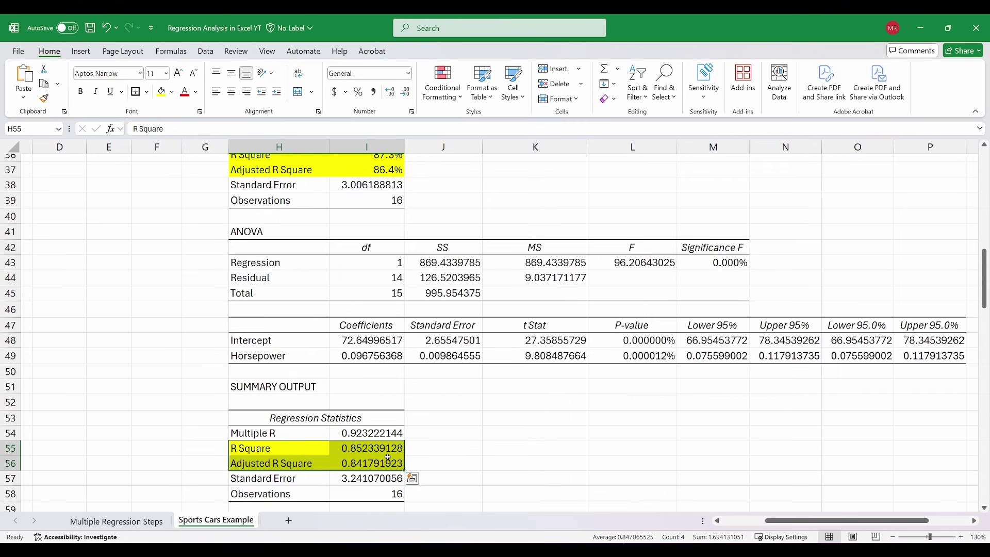
{"action": "left_click_drag", "start_coordinate": [388, 449], "coordinate": [387, 463]}
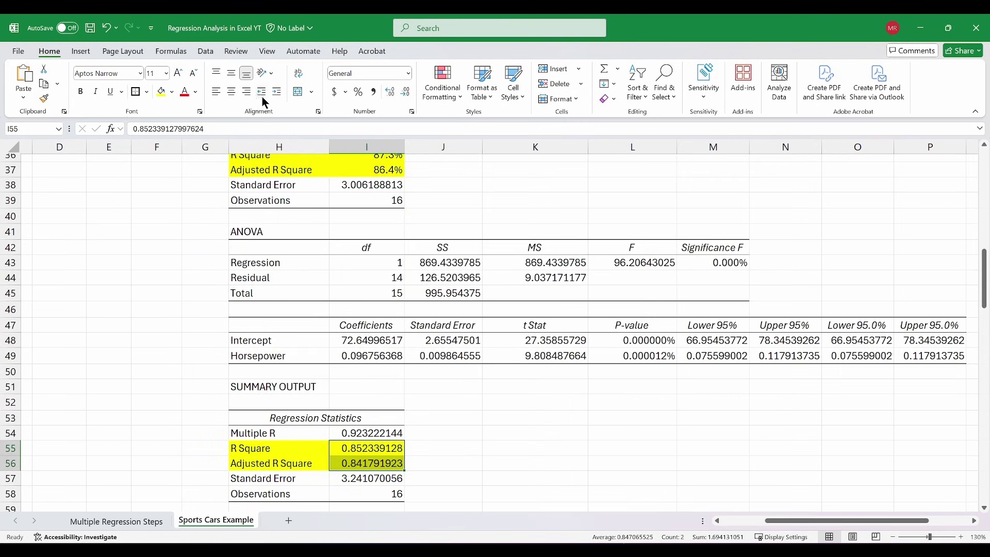
{"action": "left_click", "coordinate": [358, 92]}
{"action": "left_click", "coordinate": [390, 92]}
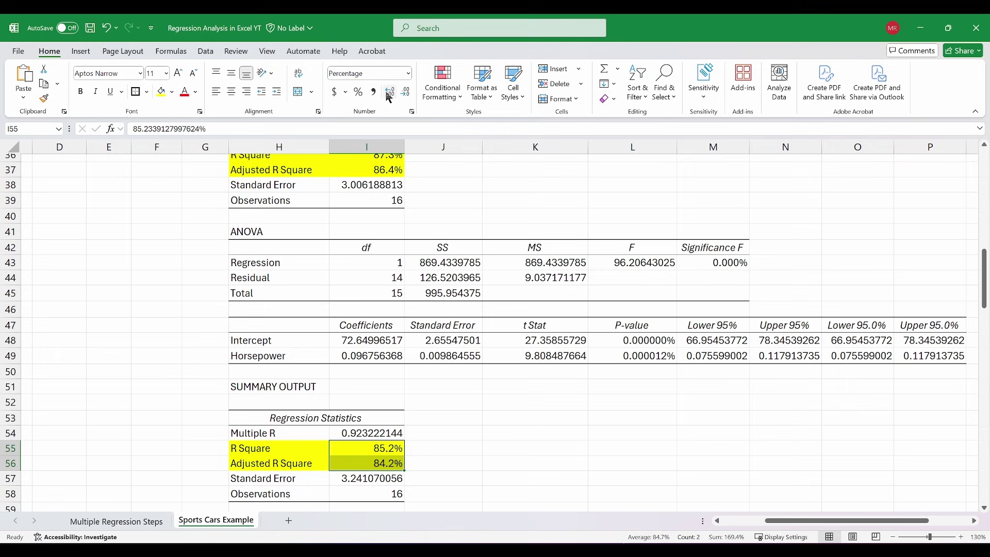
- Change the fill of the Horsepower regression's R Square and Adjusted R Square rows, H36:I37, to green
{"action": "scroll", "coordinate": [277, 468], "scroll_direction": "down", "scroll_amount": 4}
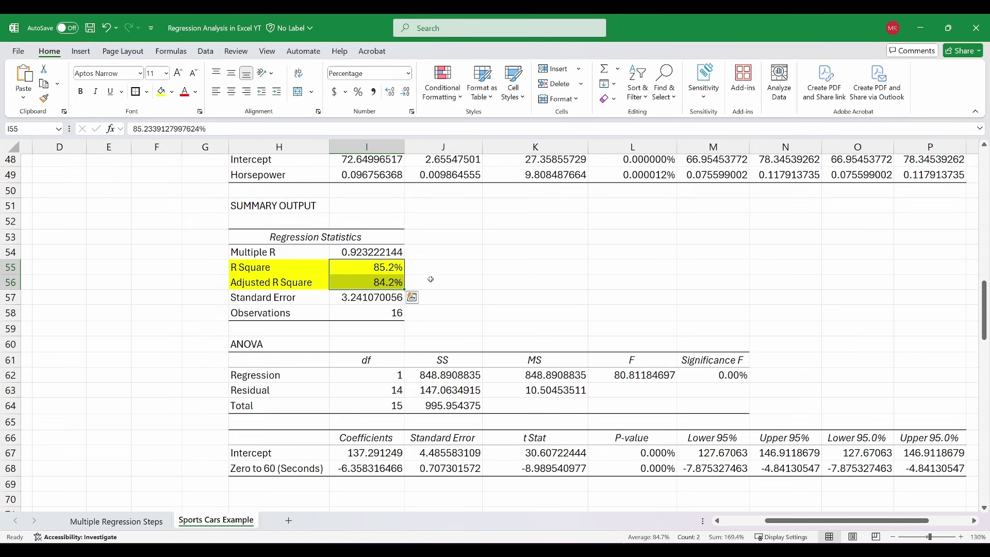
{"action": "scroll", "coordinate": [430, 279], "scroll_direction": "up", "scroll_amount": 6}
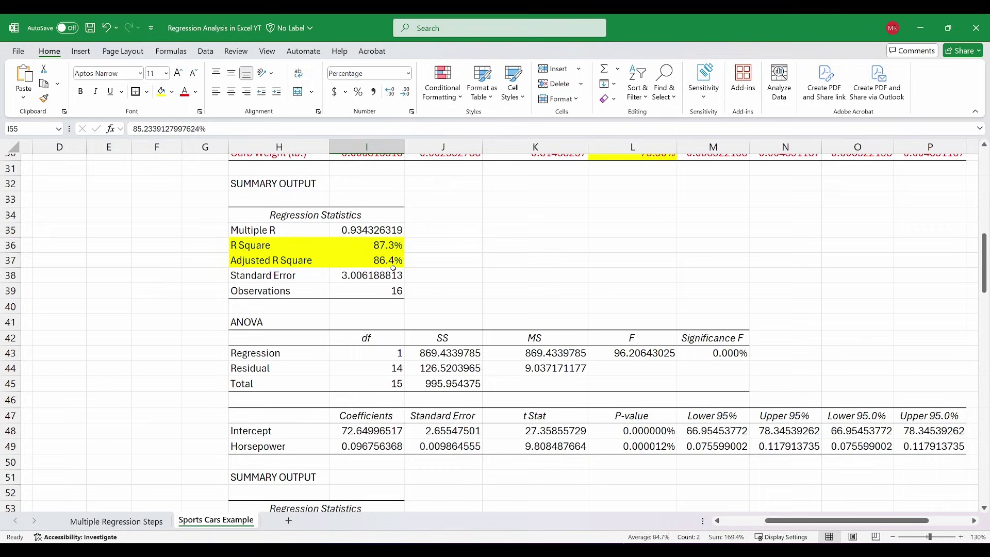
{"action": "left_click", "coordinate": [390, 245]}
{"action": "left_click", "coordinate": [387, 261]}
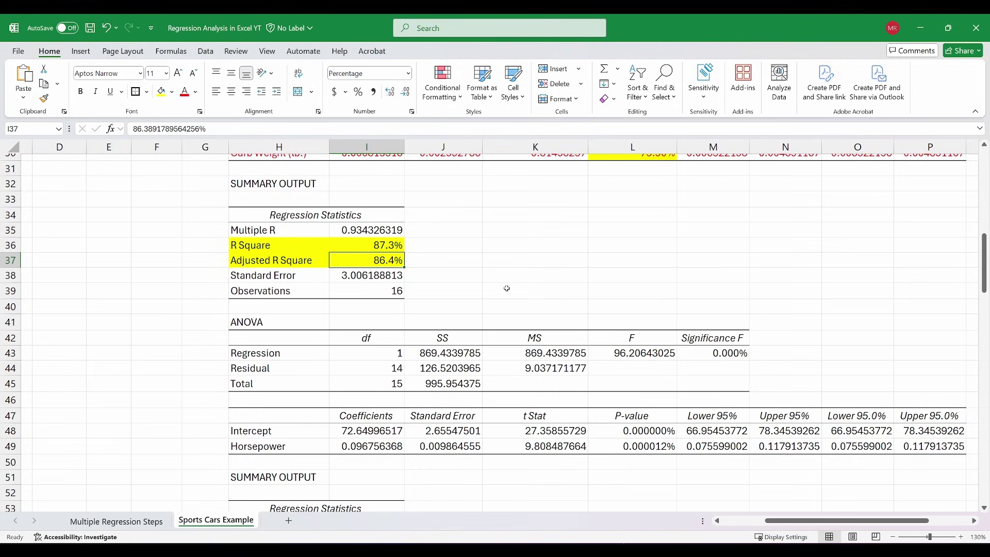
{"action": "left_click_drag", "start_coordinate": [287, 246], "coordinate": [364, 261]}
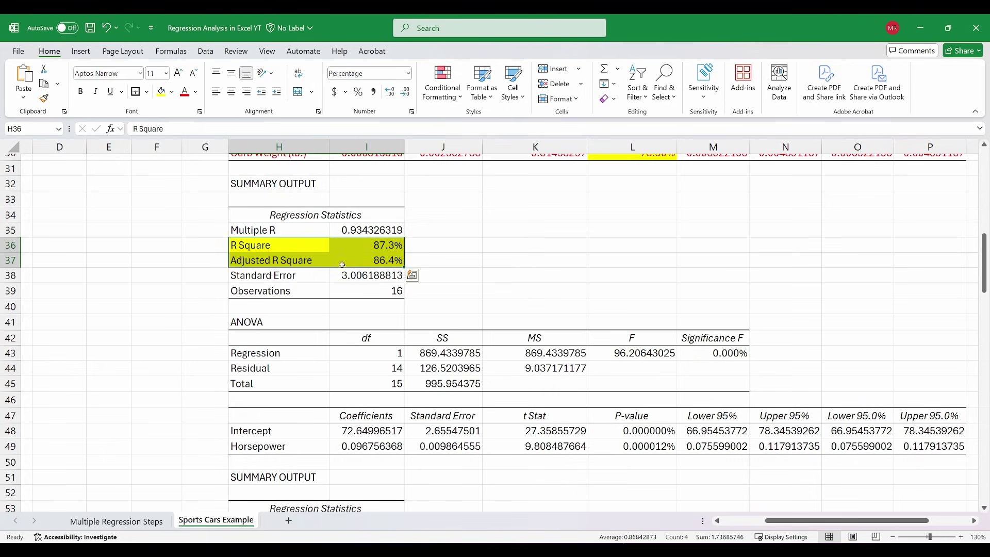
{"action": "left_click", "coordinate": [172, 92]}
{"action": "left_click", "coordinate": [212, 266]}
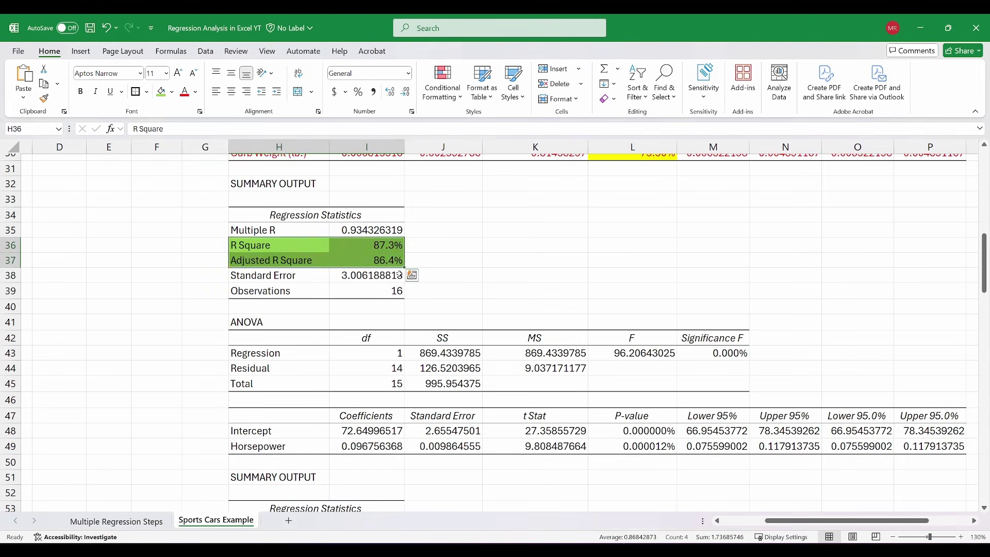
{"action": "left_click", "coordinate": [444, 275]}
- Compare the Horsepower coefficient row in row 49 with the Zero to 60 coefficient row in row 68
{"action": "scroll", "coordinate": [384, 406], "scroll_direction": "down", "scroll_amount": 3}
{"action": "left_click_drag", "start_coordinate": [256, 306], "coordinate": [959, 311]}
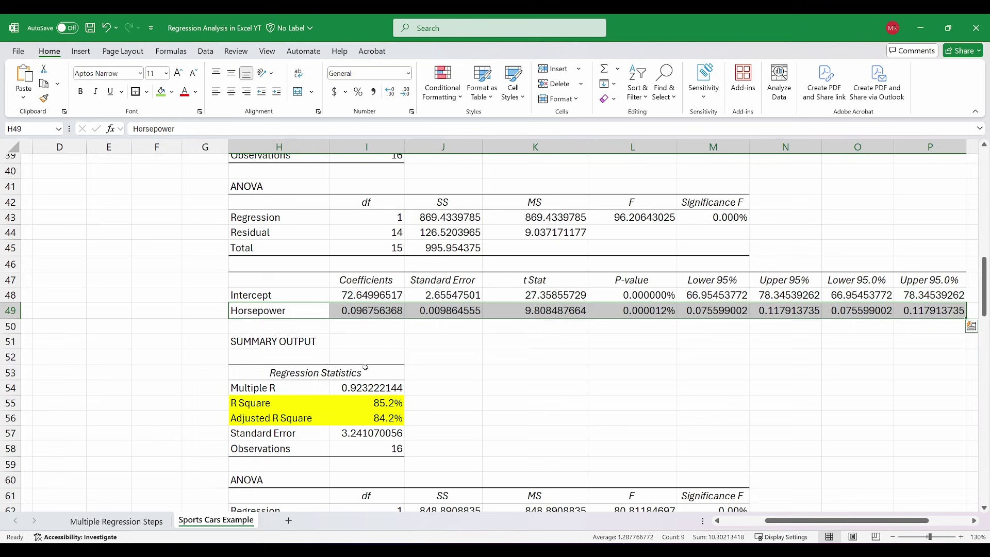
{"action": "scroll", "coordinate": [365, 367], "scroll_direction": "down", "scroll_amount": 3}
{"action": "left_click_drag", "start_coordinate": [274, 471], "coordinate": [684, 483]}
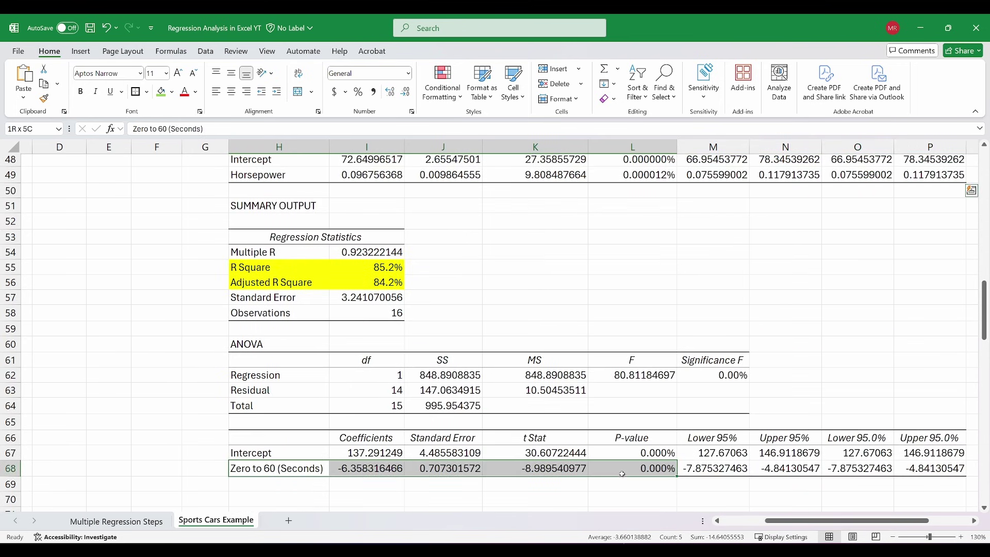
{"action": "left_click", "coordinate": [550, 496]}
{"action": "scroll", "coordinate": [550, 495], "scroll_direction": "up", "scroll_amount": 12}
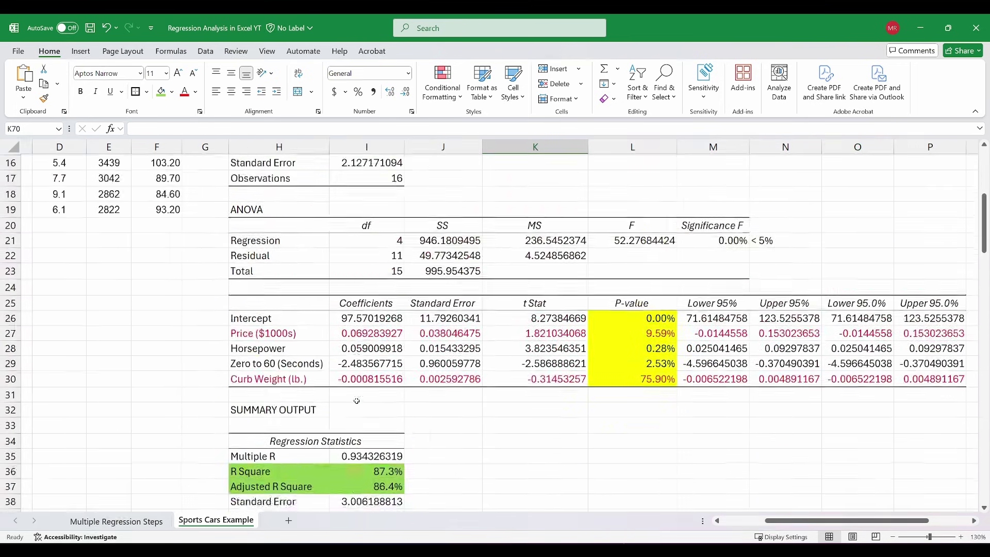
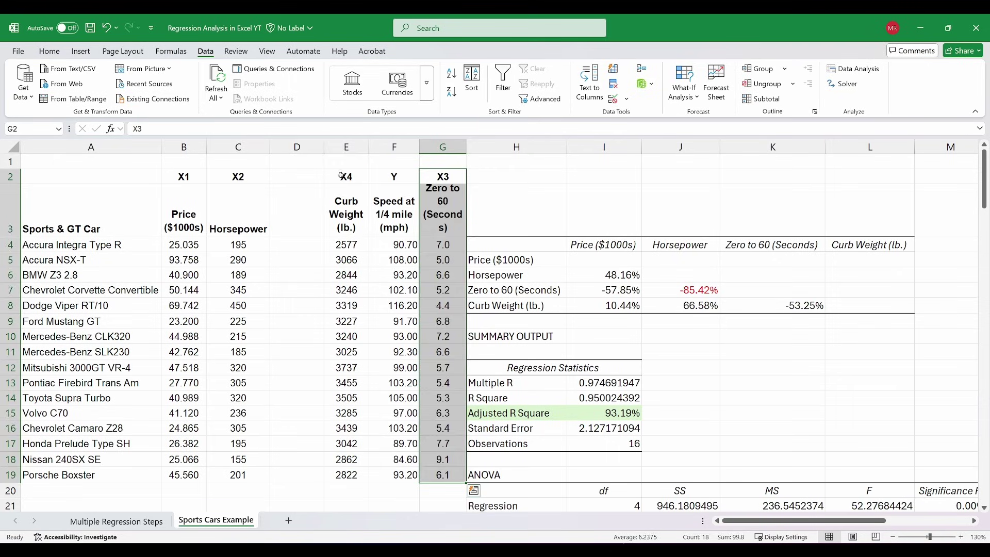
- Move the Curb Weight, Speed and Zero to 60 columns, E2:G19, one column left to D2:F19
{"action": "left_click", "coordinate": [341, 176]}
{"action": "key", "text": "ctrl+shift+Right"}
{"action": "key", "text": "ctrl+shift+Down"}
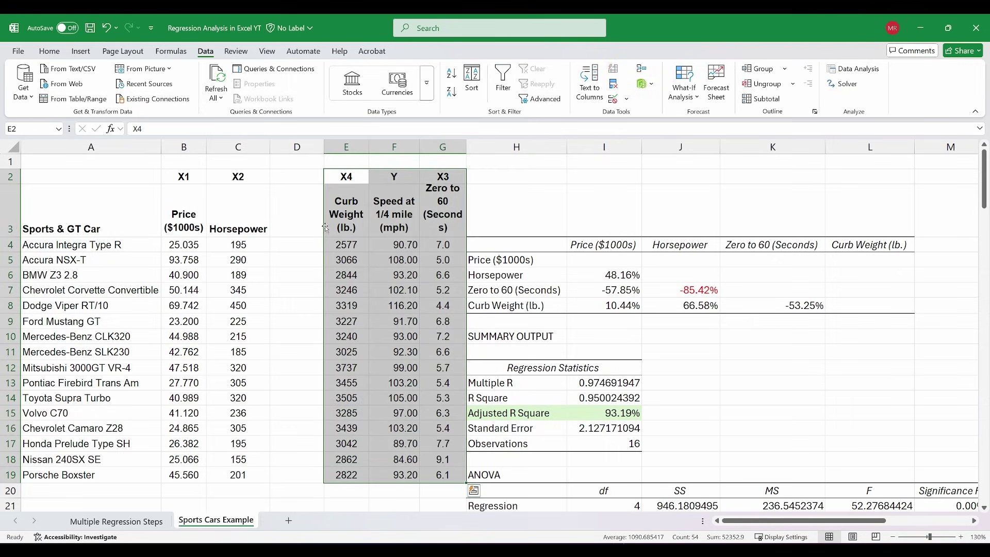
{"action": "left_click_drag", "start_coordinate": [325, 227], "coordinate": [278, 227]}
{"action": "left_click", "coordinate": [475, 189]}
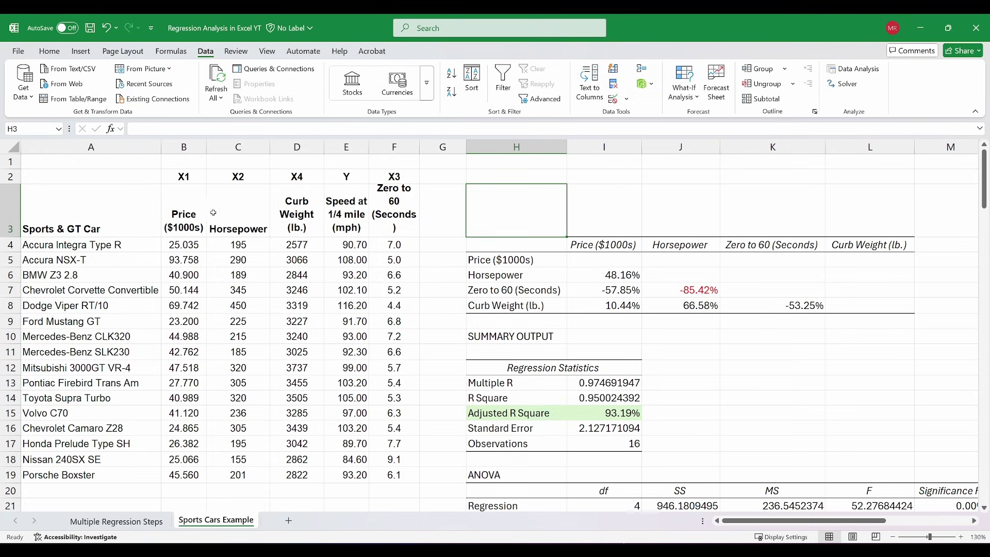
- Start another Regression analysis and set its X range to the Price, Horsepower and Curb Weight columns, B3:D19
{"action": "left_click_drag", "start_coordinate": [178, 180], "coordinate": [315, 478]}
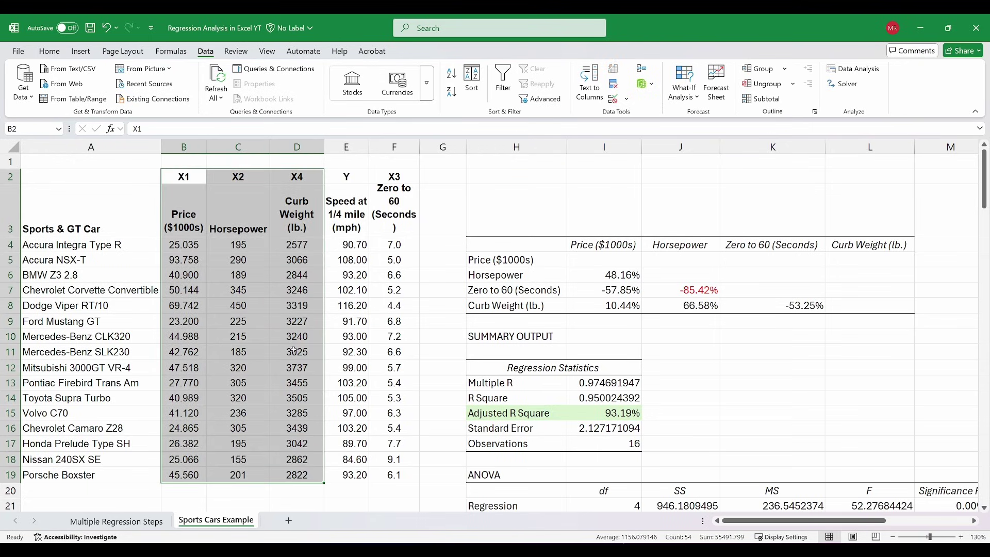
{"action": "left_click", "coordinate": [525, 176]}
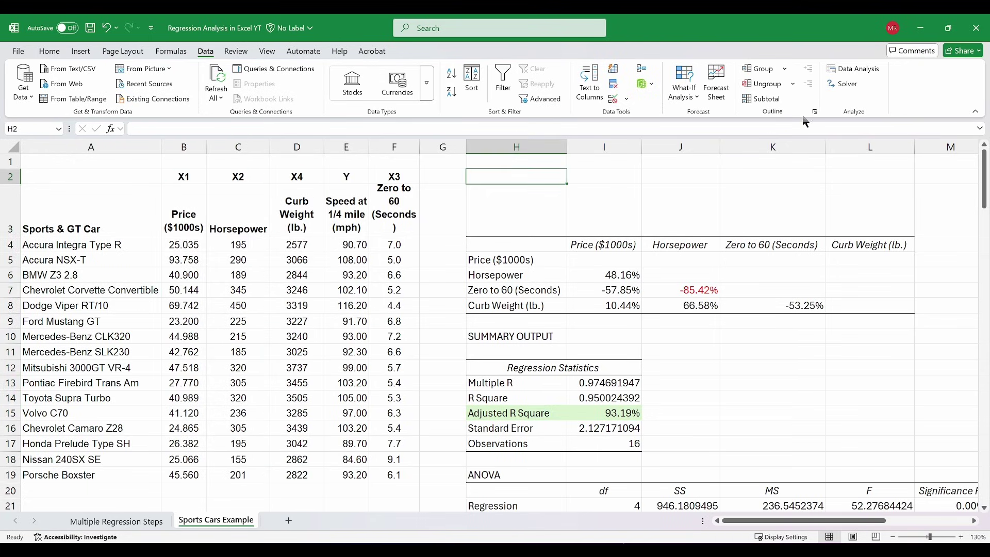
{"action": "left_click", "coordinate": [870, 69]}
{"action": "left_click", "coordinate": [662, 268]}
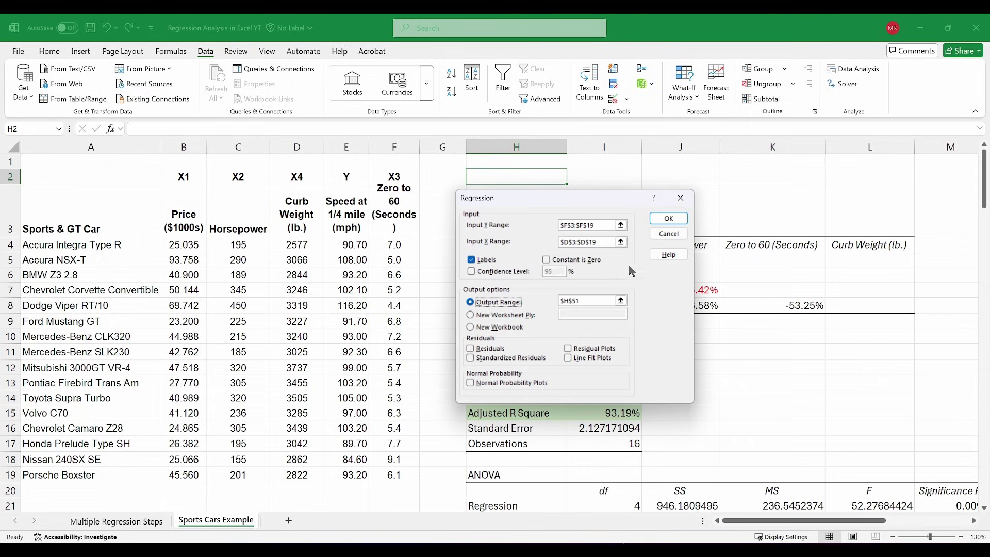
{"action": "left_click", "coordinate": [621, 242]}
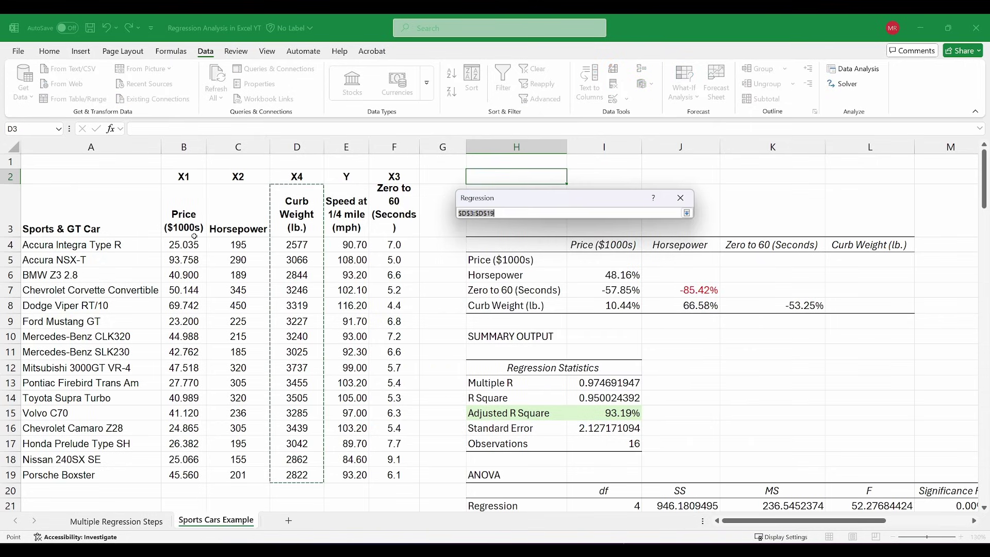
{"action": "left_click", "coordinate": [174, 213]}
{"action": "left_click_drag", "start_coordinate": [173, 213], "coordinate": [291, 475]}
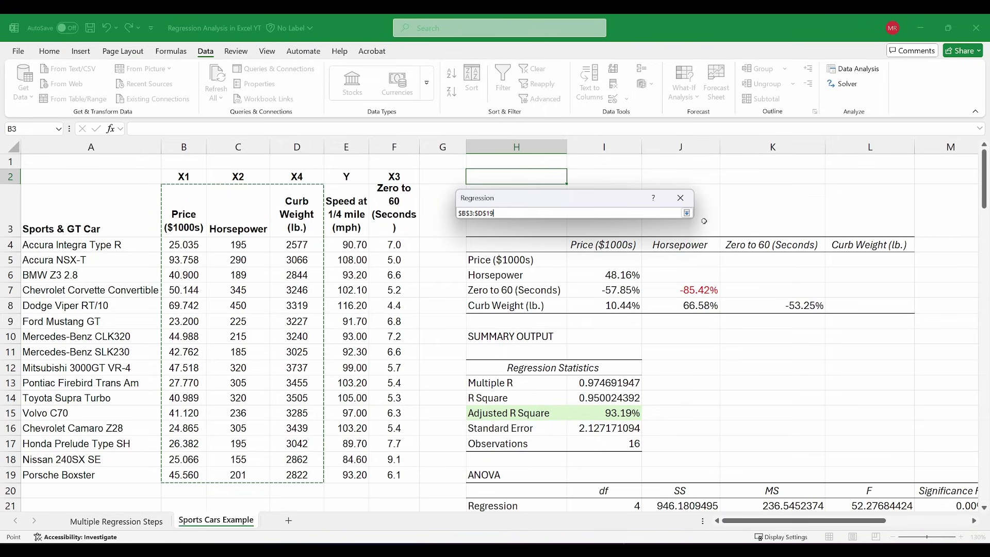
{"action": "left_click", "coordinate": [686, 213]}
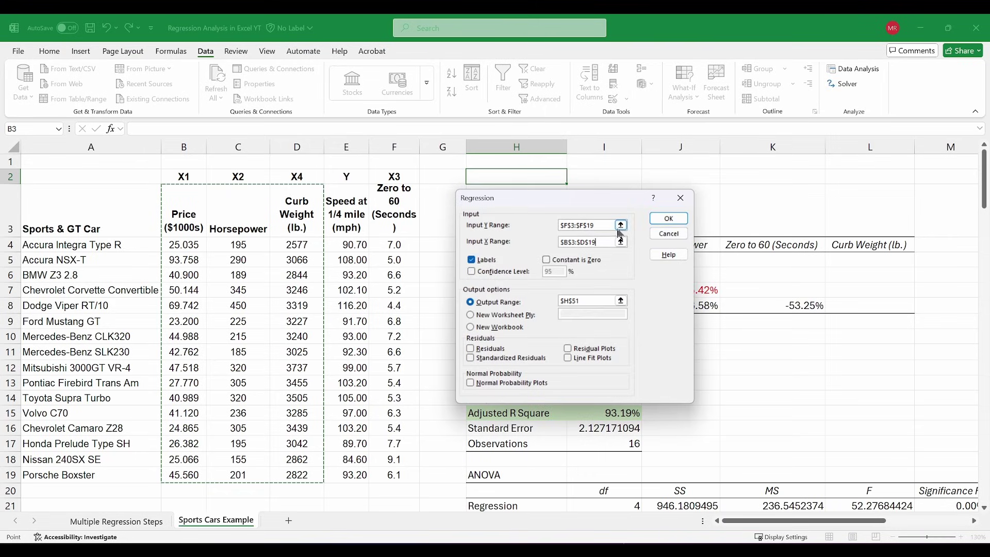
- Set the regression's Y range to the Speed at 1/4 mile column, E3:E19
{"action": "left_click", "coordinate": [621, 226]}
{"action": "left_click_drag", "start_coordinate": [346, 217], "coordinate": [355, 475]}
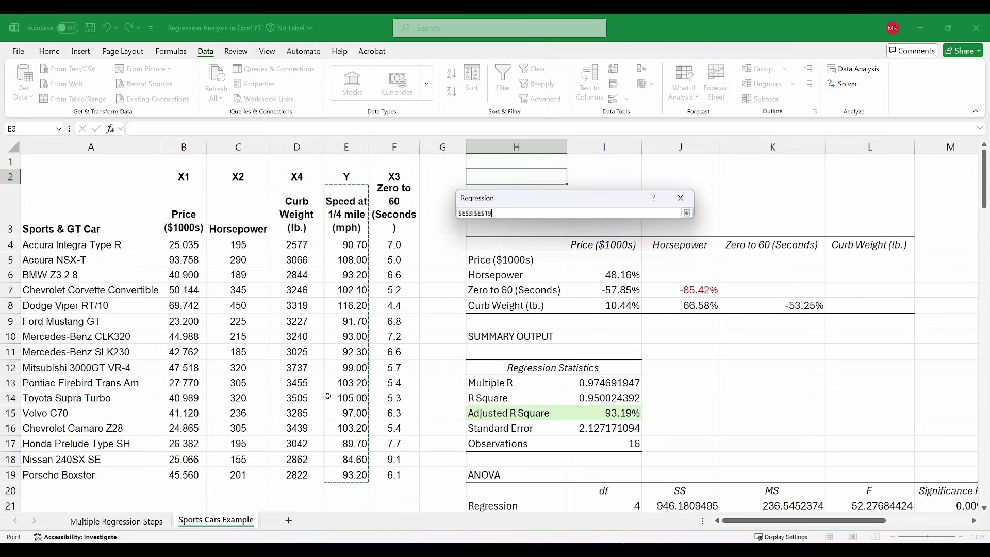
{"action": "left_click", "coordinate": [687, 213]}
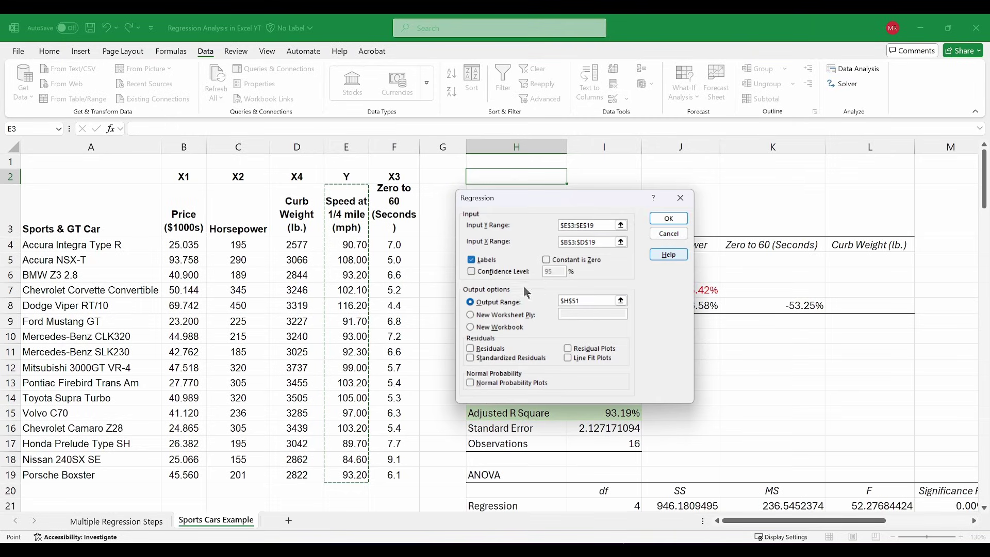
- Set the output range to H70, below the Zero to 60 regression results, and run the regression
{"action": "left_click", "coordinate": [621, 300]}
{"action": "scroll", "coordinate": [552, 361], "scroll_direction": "down", "scroll_amount": 18}
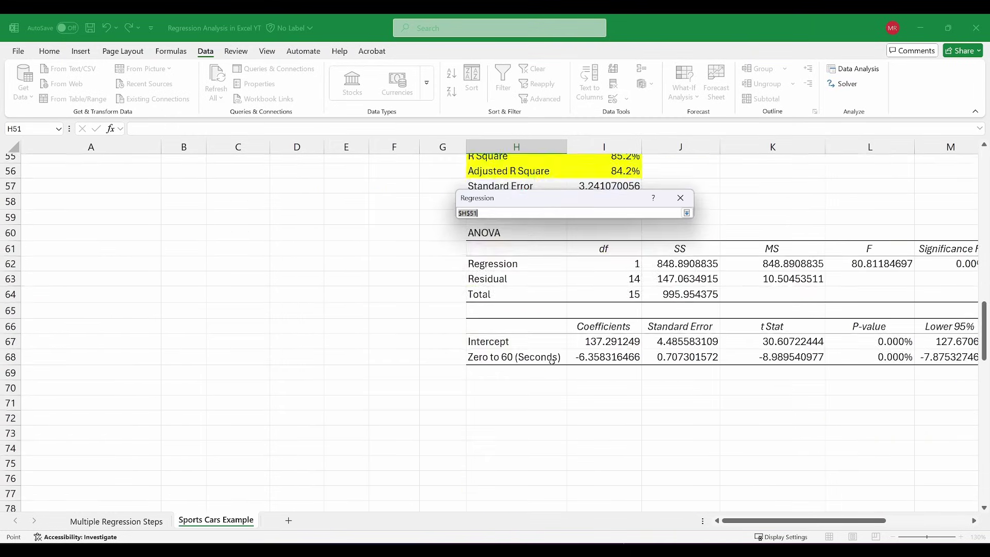
{"action": "scroll", "coordinate": [552, 361], "scroll_direction": "down", "scroll_amount": 2}
{"action": "left_click", "coordinate": [528, 298]}
{"action": "left_click", "coordinate": [686, 213]}
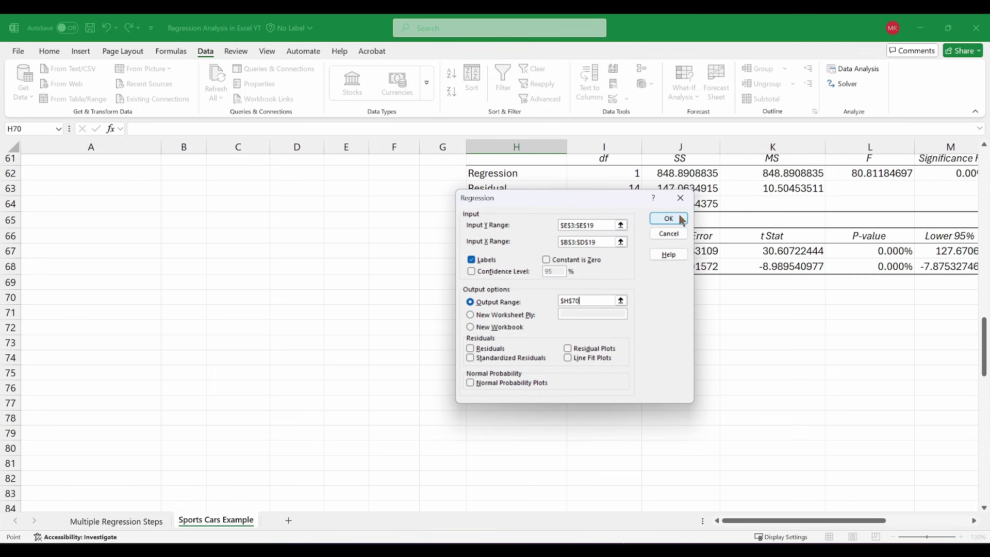
{"action": "left_click", "coordinate": [669, 218]}
{"action": "scroll", "coordinate": [811, 509], "scroll_direction": "down", "scroll_amount": 3}
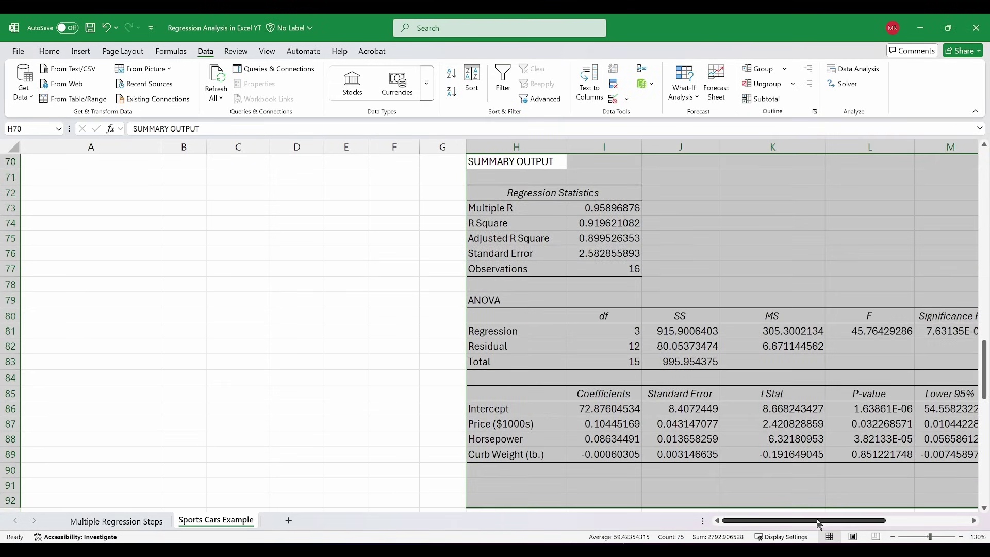
{"action": "left_click_drag", "start_coordinate": [820, 523], "coordinate": [869, 522]}
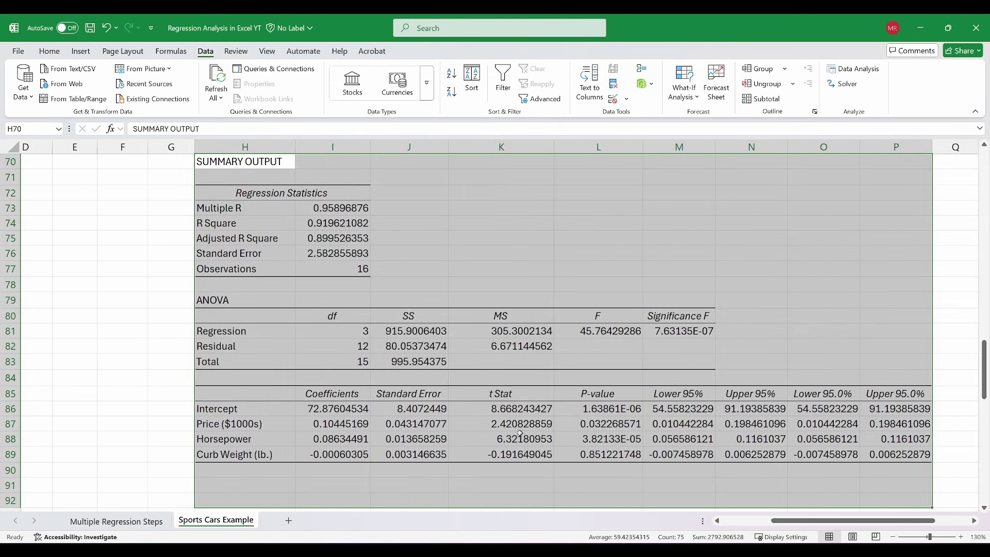
{"action": "left_click", "coordinate": [622, 474]}
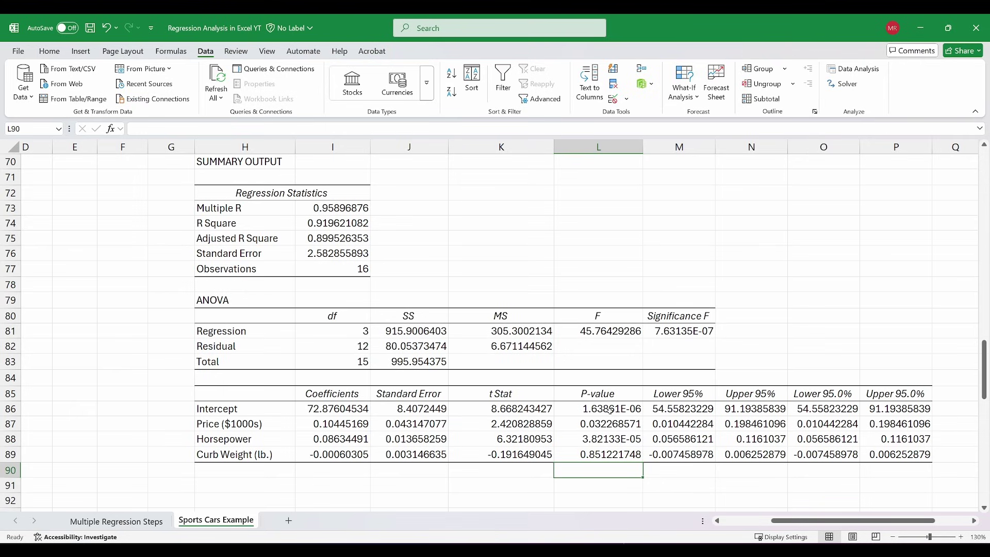
- Format the new regression's Adjusted R Square value, I75, as a percentage with three decimals
{"action": "left_click", "coordinate": [698, 332]}
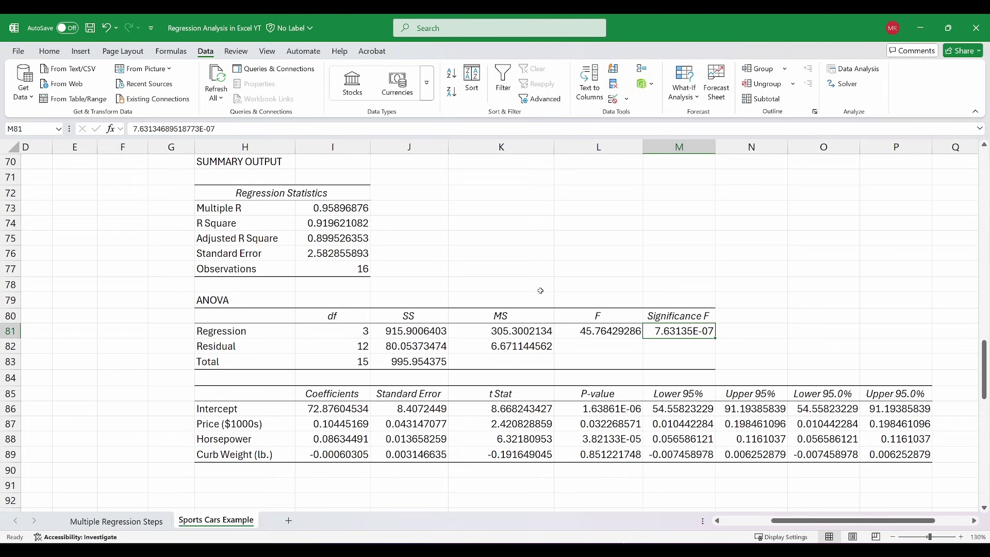
{"action": "left_click_drag", "start_coordinate": [220, 237], "coordinate": [335, 238]}
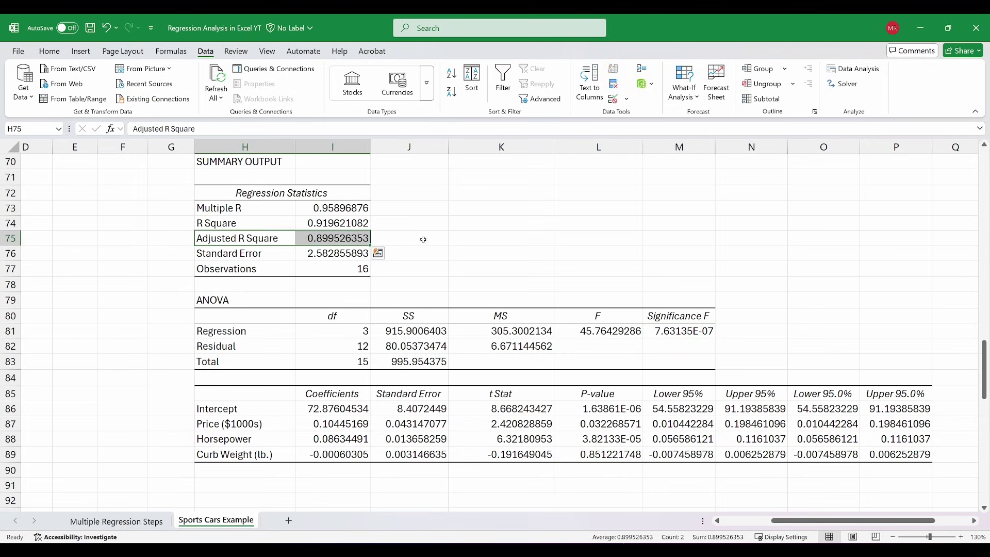
{"action": "left_click", "coordinate": [351, 237]}
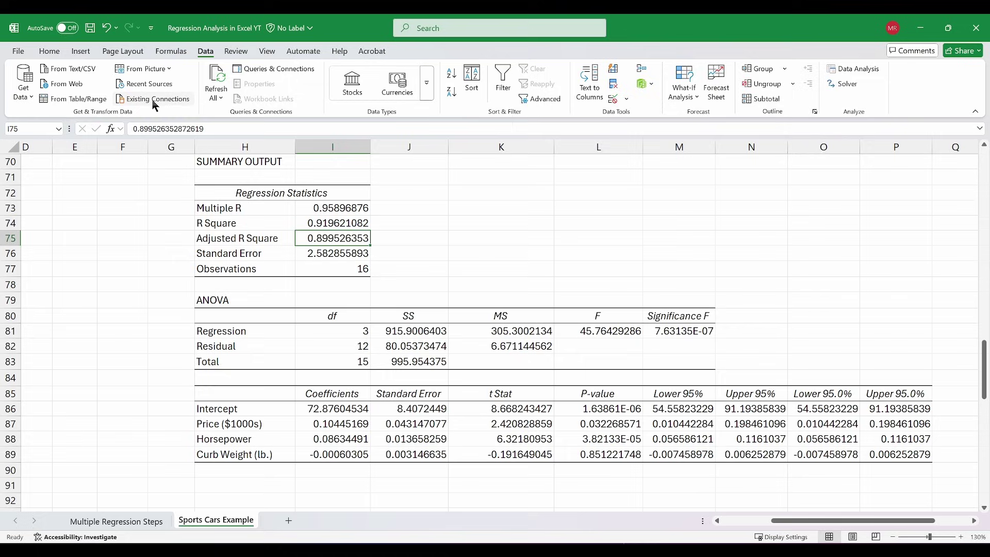
{"action": "left_click", "coordinate": [49, 51]}
{"action": "left_click", "coordinate": [358, 92]}
{"action": "left_click", "coordinate": [390, 92]}
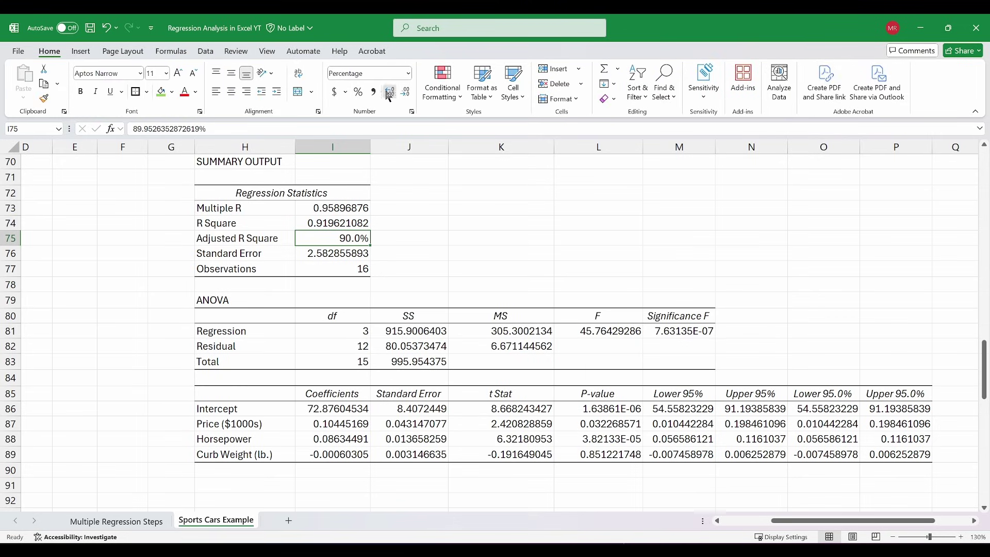
{"action": "left_click", "coordinate": [390, 91]}
{"action": "left_click", "coordinate": [390, 91]}
- Format the new regression's P-values, L86:L89, as percentages with two decimals
{"action": "left_click_drag", "start_coordinate": [599, 411], "coordinate": [600, 454]}
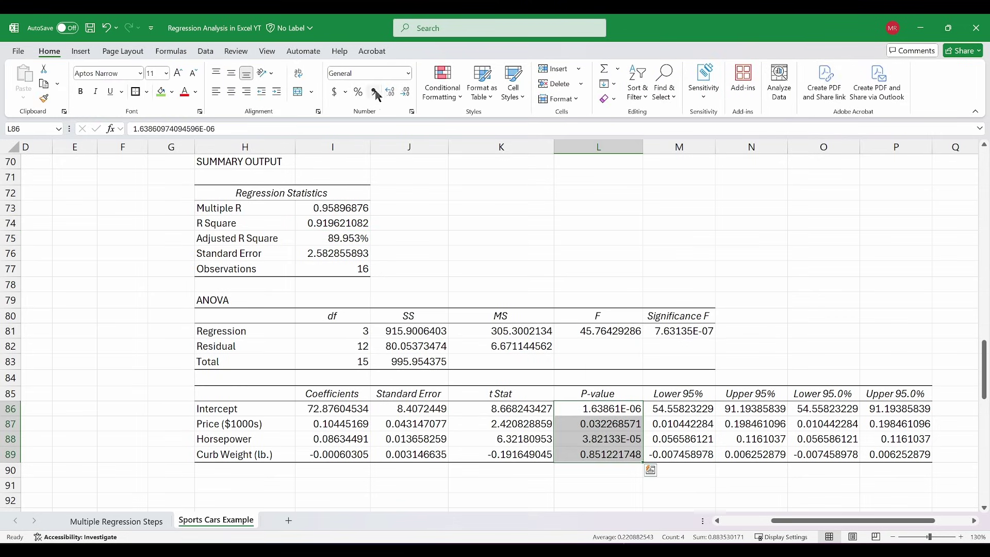
{"action": "left_click", "coordinate": [358, 92]}
{"action": "left_click", "coordinate": [390, 92]}
{"action": "left_click", "coordinate": [390, 92]}
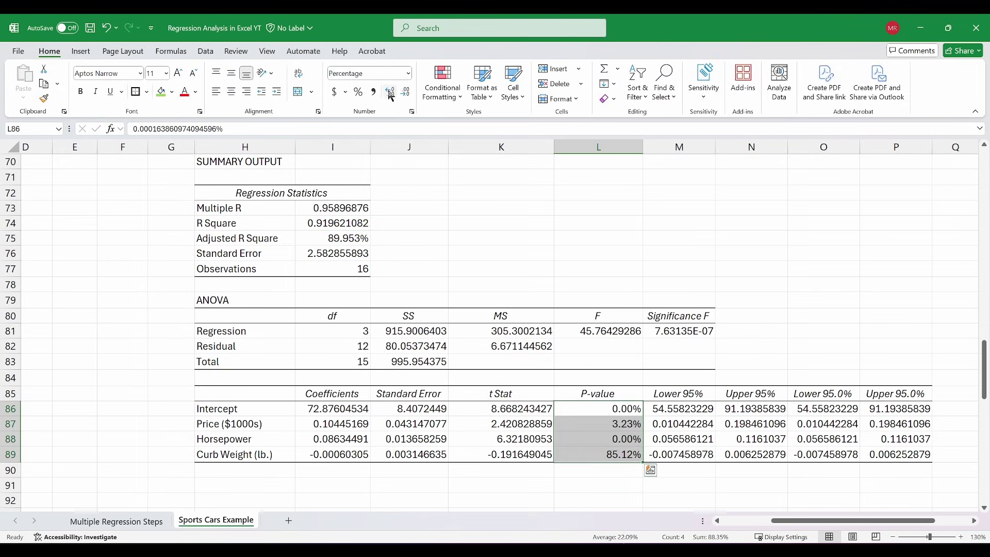
{"action": "left_click", "coordinate": [830, 294]}
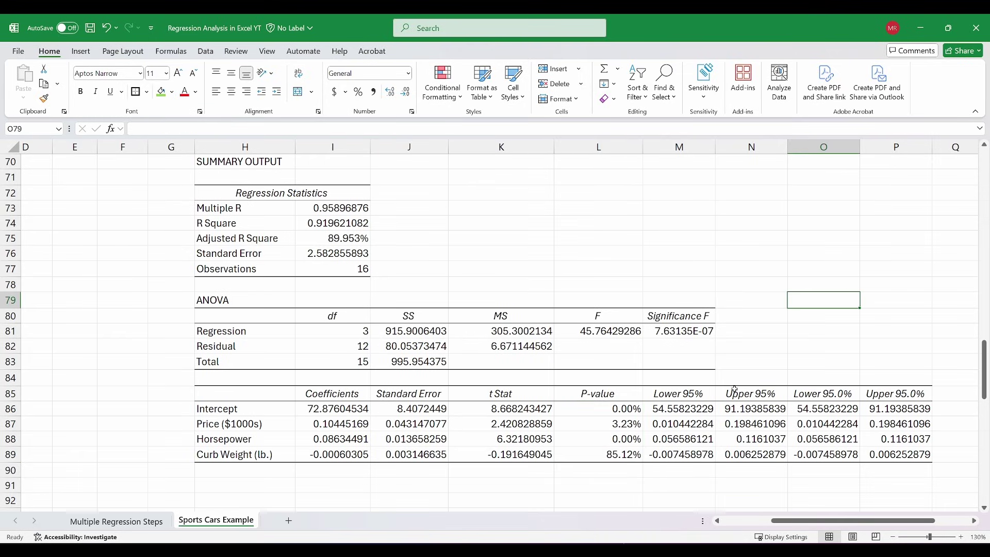
- Colour the Curb Weight row of the latest regression's coefficient table, H89:P89, red
{"action": "left_click_drag", "start_coordinate": [235, 453], "coordinate": [897, 455]}
{"action": "left_click", "coordinate": [184, 93]}
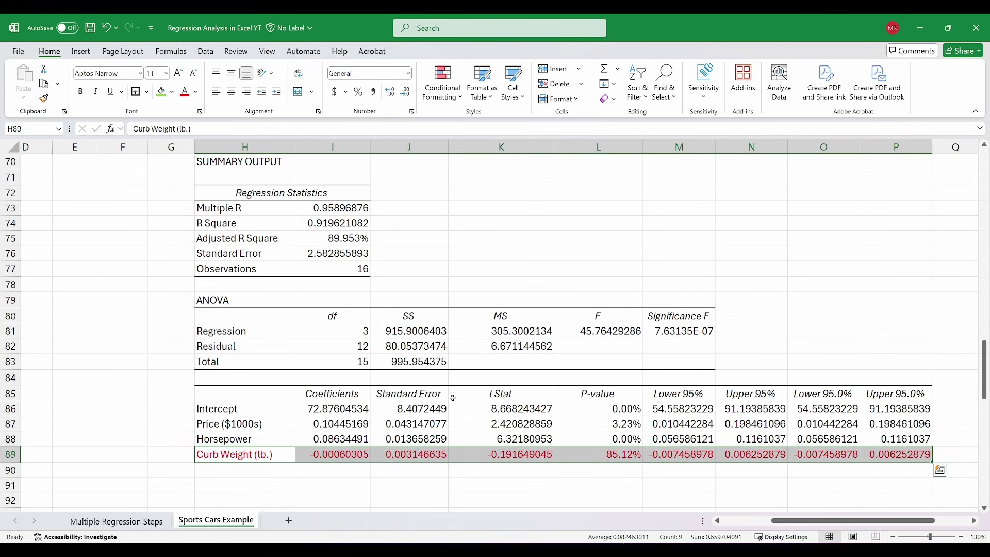
{"action": "left_click", "coordinate": [638, 500]}
{"action": "left_click_drag", "start_coordinate": [836, 525], "coordinate": [786, 525]}
{"action": "left_click_drag", "start_coordinate": [983, 370], "coordinate": [983, 183]}
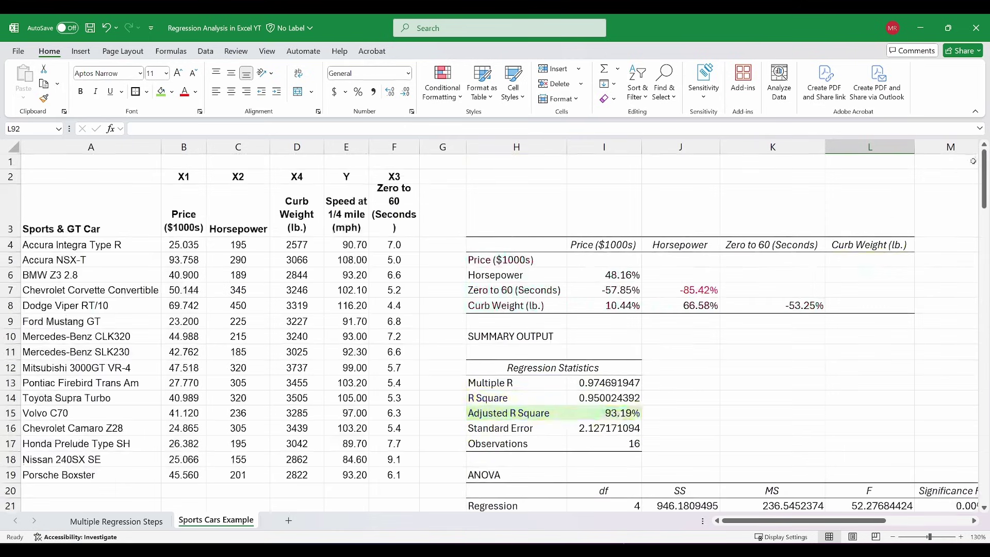
{"action": "left_click", "coordinate": [206, 51]}
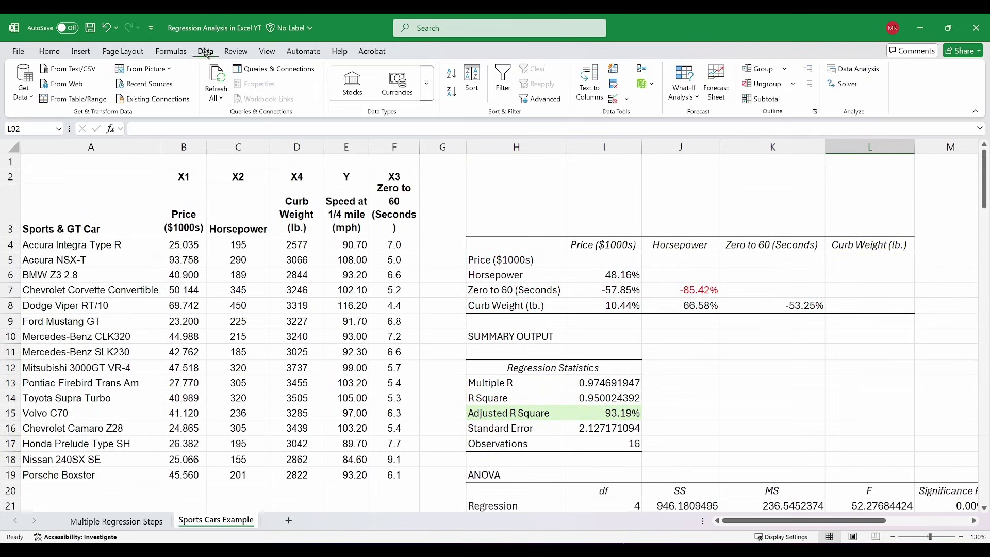
{"action": "left_click", "coordinate": [853, 69]}
{"action": "left_click", "coordinate": [662, 268]}
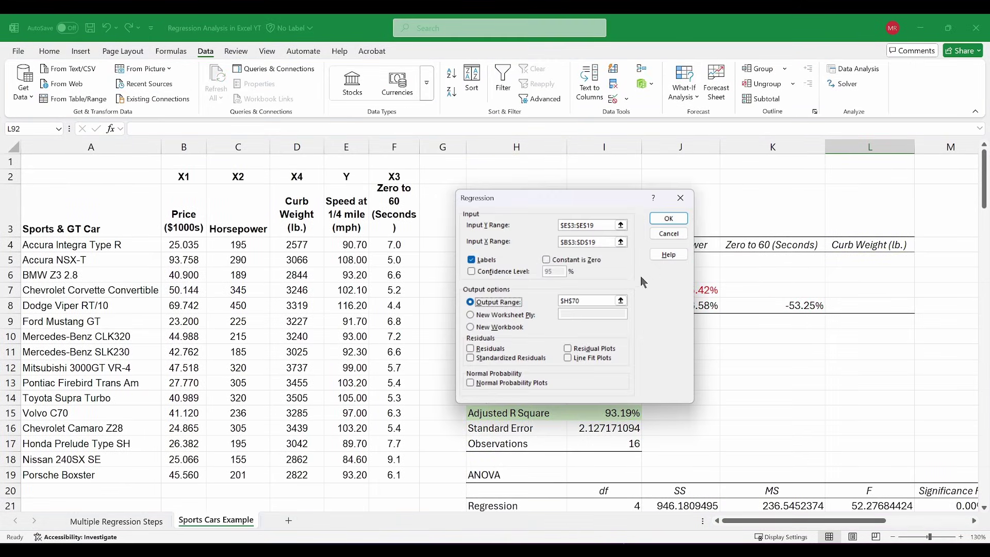
{"action": "left_click", "coordinate": [625, 240]}
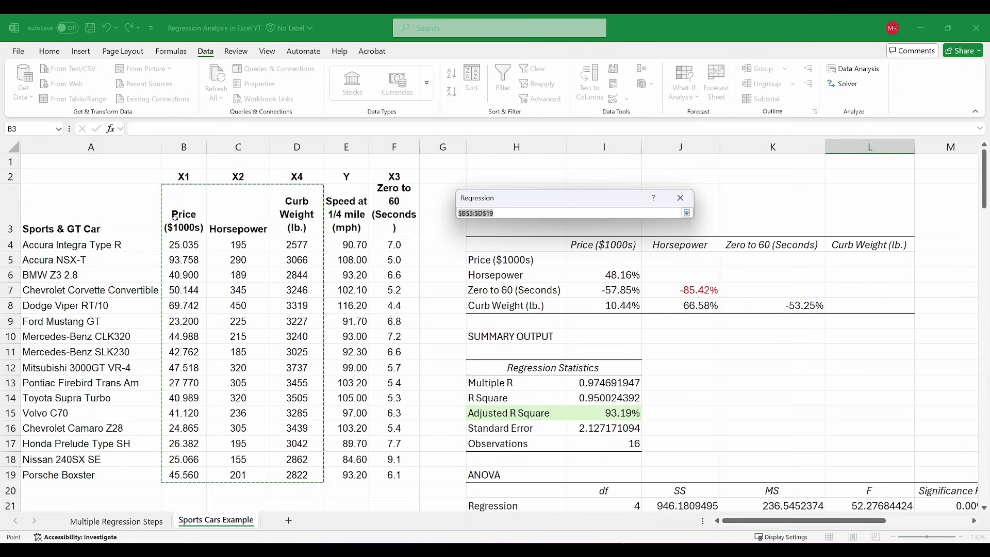
{"action": "left_click_drag", "start_coordinate": [175, 217], "coordinate": [242, 475]}
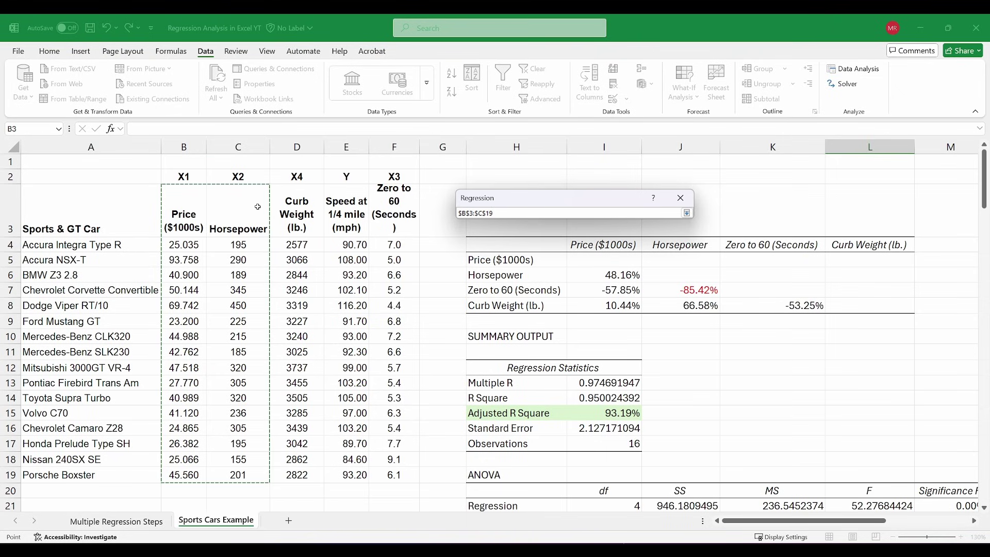
{"action": "left_click", "coordinate": [681, 198]}
{"action": "left_click", "coordinate": [684, 198]}
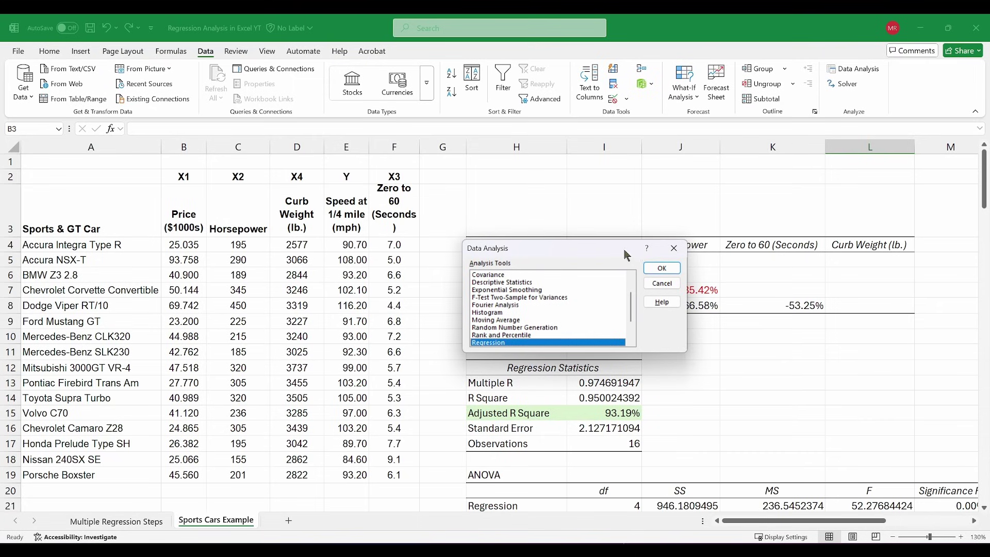
{"action": "left_click", "coordinate": [662, 283]}
- Colour the Curb Weight data, D3:D19, and the Zero to 60 data, F3:F19, red
{"action": "left_click_drag", "start_coordinate": [298, 219], "coordinate": [299, 474]}
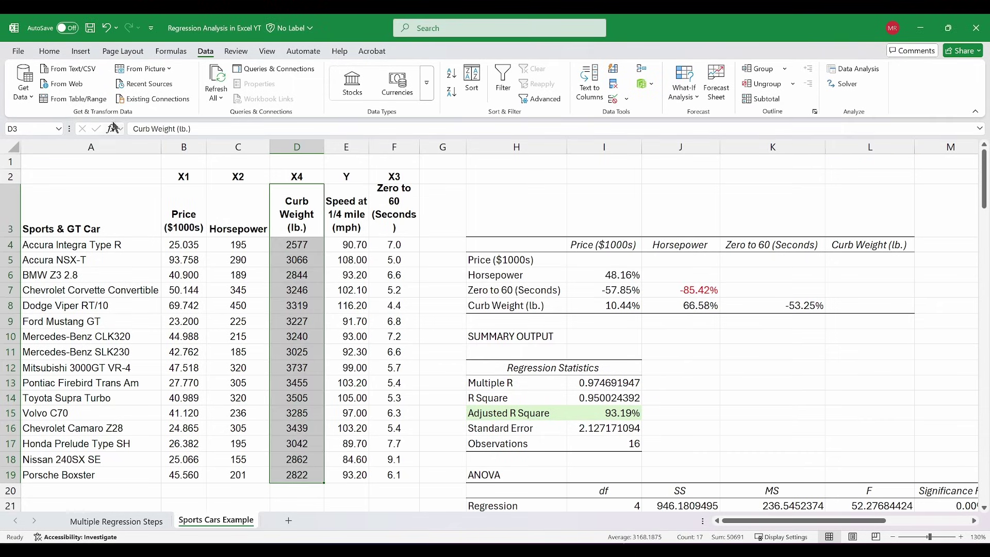
{"action": "left_click", "coordinate": [49, 51]}
{"action": "left_click", "coordinate": [184, 91]}
{"action": "left_click_drag", "start_coordinate": [403, 213], "coordinate": [395, 476]}
{"action": "left_click", "coordinate": [184, 92]}
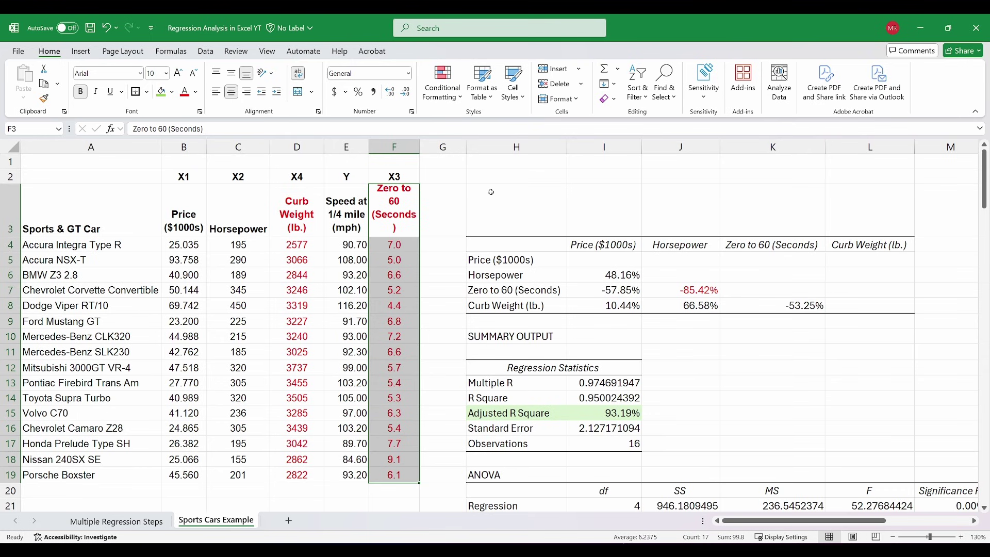
{"action": "left_click", "coordinate": [496, 201]}
- Set up another regression with Speed at 1/4 mile, E3:E19, as Y and Price and Horsepower, B3:C19, as X
{"action": "left_click", "coordinate": [236, 51]}
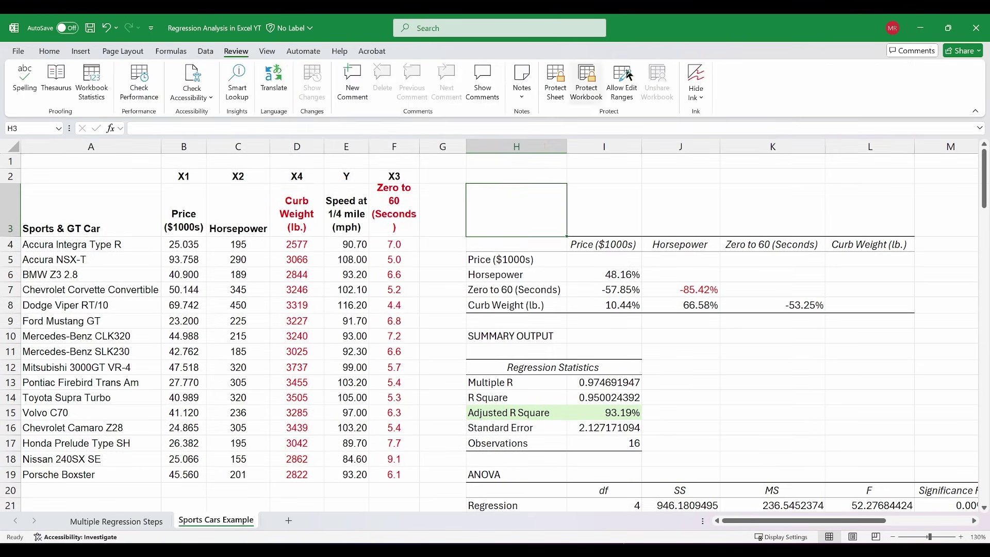
{"action": "left_click", "coordinate": [205, 51]}
{"action": "left_click", "coordinate": [854, 69]}
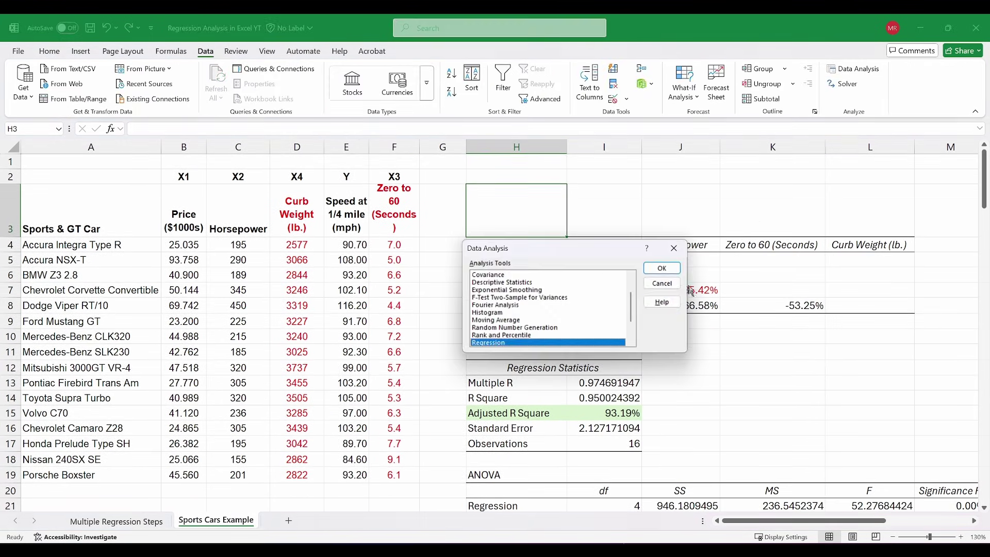
{"action": "left_click", "coordinate": [658, 265]}
{"action": "left_click", "coordinate": [621, 223]}
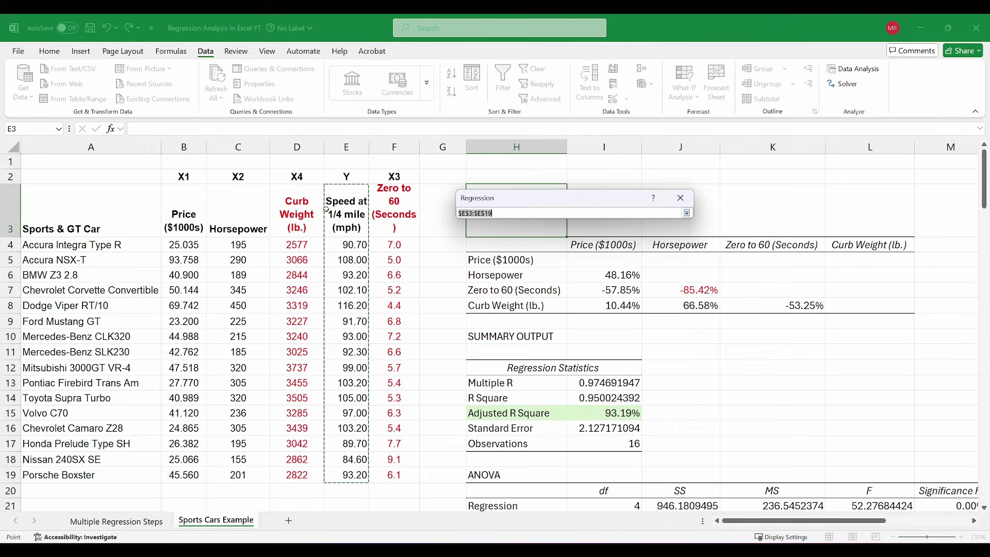
{"action": "left_click", "coordinate": [688, 213]}
{"action": "left_click", "coordinate": [622, 237]}
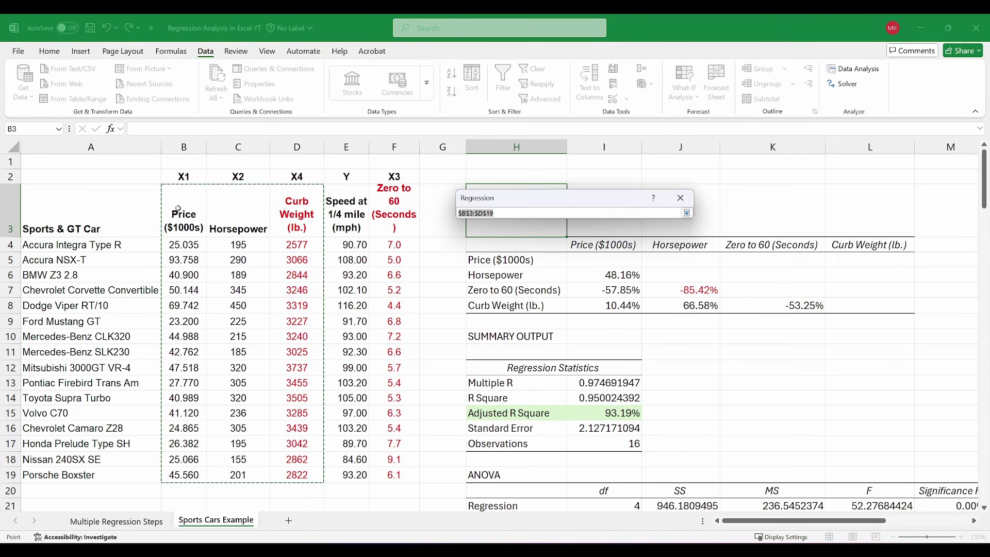
{"action": "left_click_drag", "start_coordinate": [177, 209], "coordinate": [237, 475]}
{"action": "left_click", "coordinate": [688, 213]}
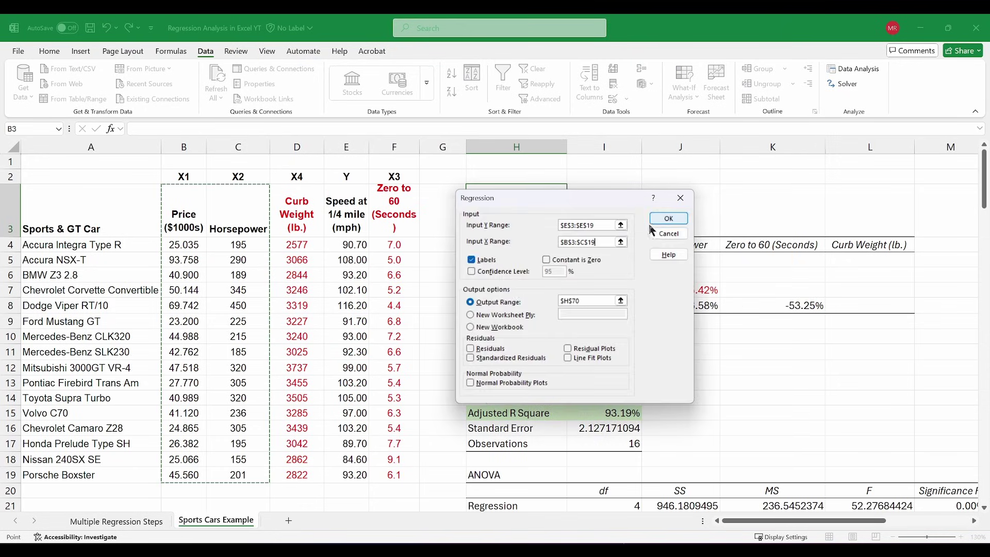
- Set the output range to H91, below the previous regression results, and run the regression
{"action": "left_click", "coordinate": [622, 301]}
{"action": "scroll", "coordinate": [544, 393], "scroll_direction": "down", "scroll_amount": 20}
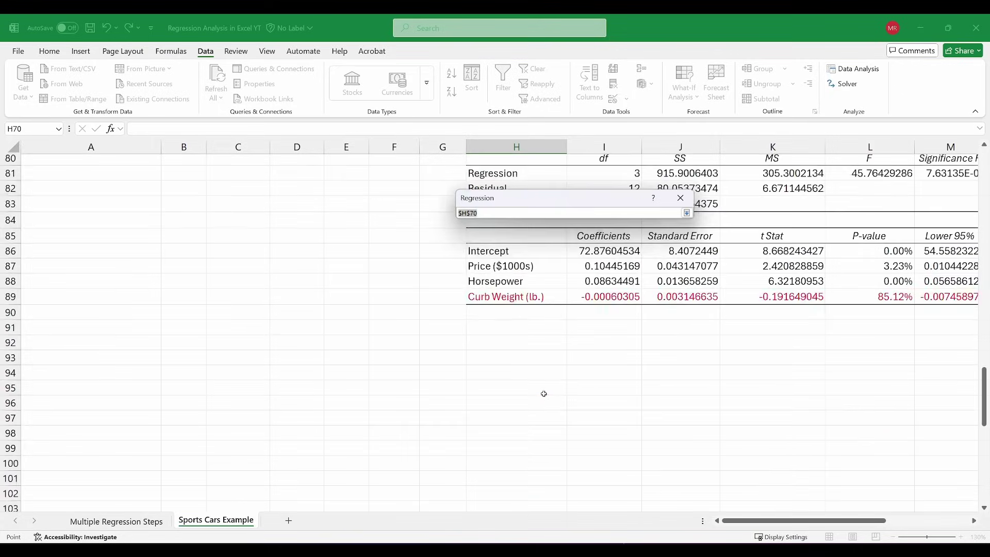
{"action": "left_click", "coordinate": [518, 333]}
{"action": "left_click", "coordinate": [688, 213]}
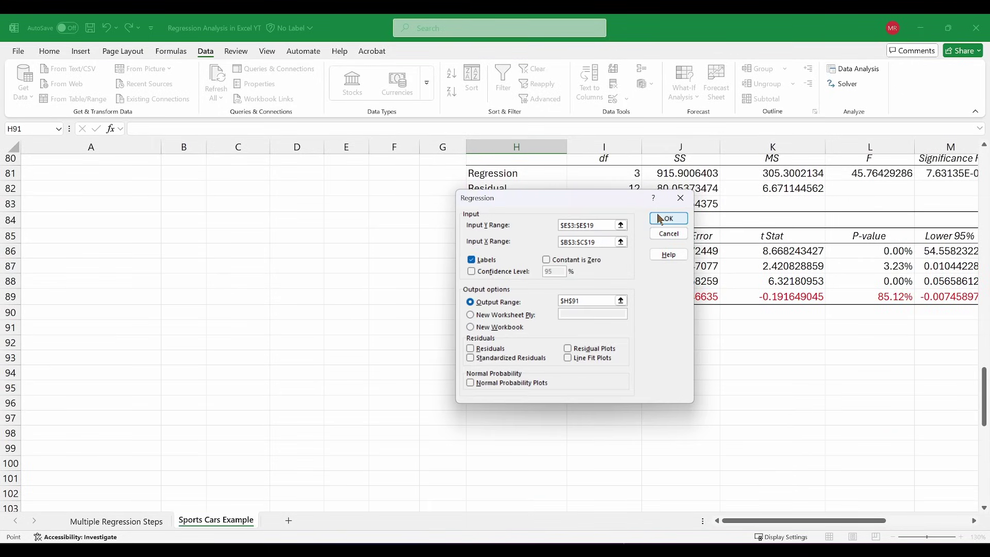
{"action": "left_click", "coordinate": [661, 219]}
{"action": "left_click_drag", "start_coordinate": [804, 521], "coordinate": [864, 521]}
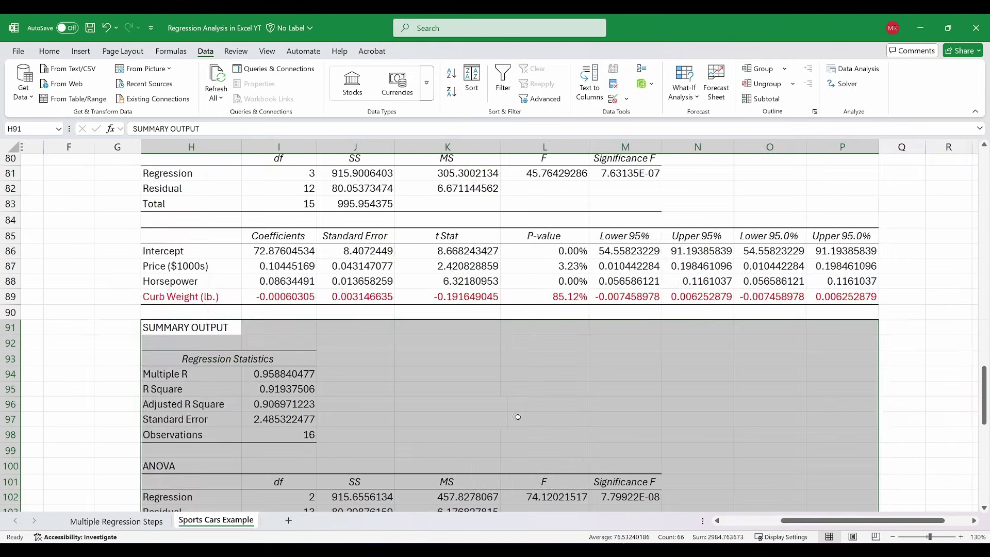
{"action": "scroll", "coordinate": [518, 416], "scroll_direction": "down", "scroll_amount": 4}
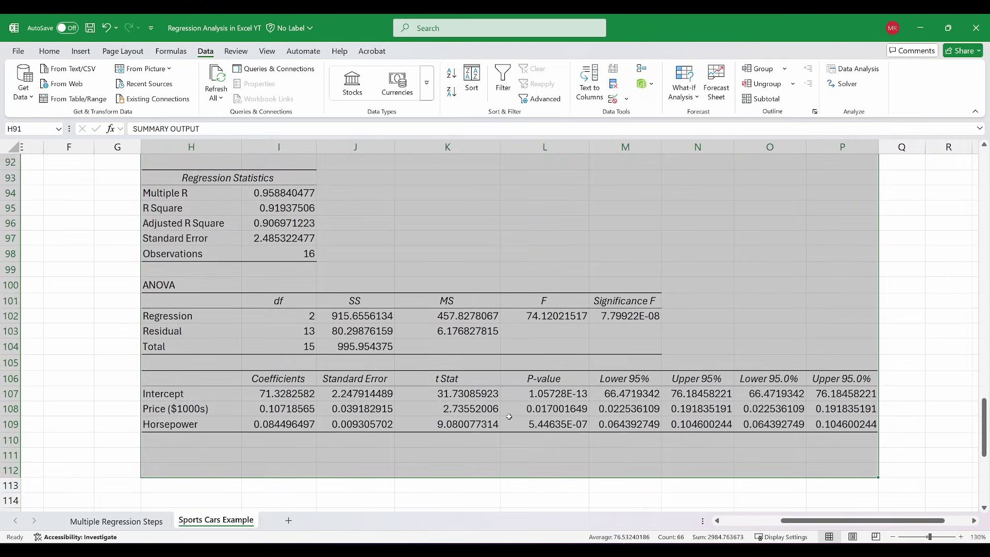
{"action": "left_click", "coordinate": [550, 451]}
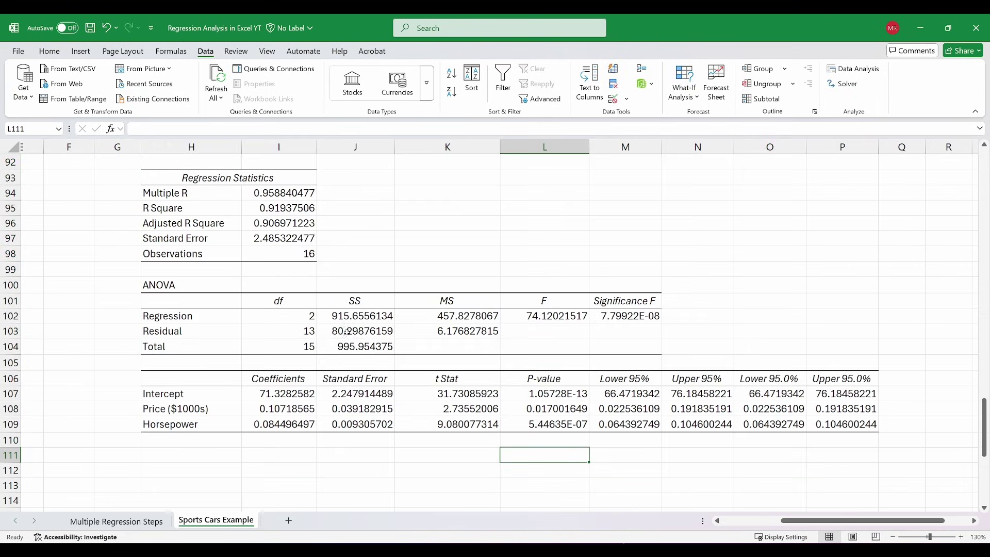
- Format the Price and Horsepower regression's P-values, L107:L109, as percentages with three decimals
{"action": "left_click_drag", "start_coordinate": [556, 397], "coordinate": [550, 424]}
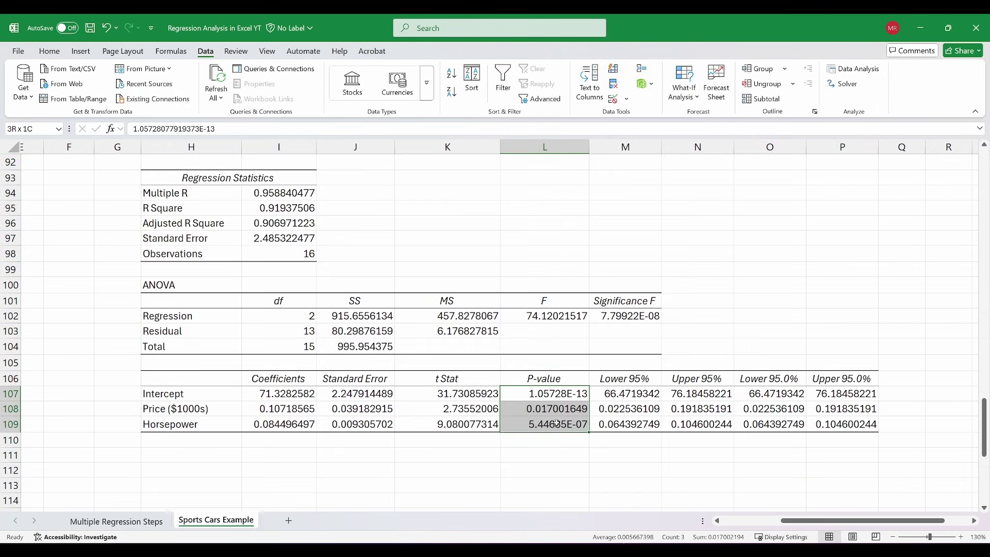
{"action": "left_click", "coordinate": [50, 51]}
{"action": "left_click", "coordinate": [358, 92]}
{"action": "left_click", "coordinate": [390, 92]}
{"action": "left_click", "coordinate": [390, 92]}
{"action": "left_click", "coordinate": [391, 92]}
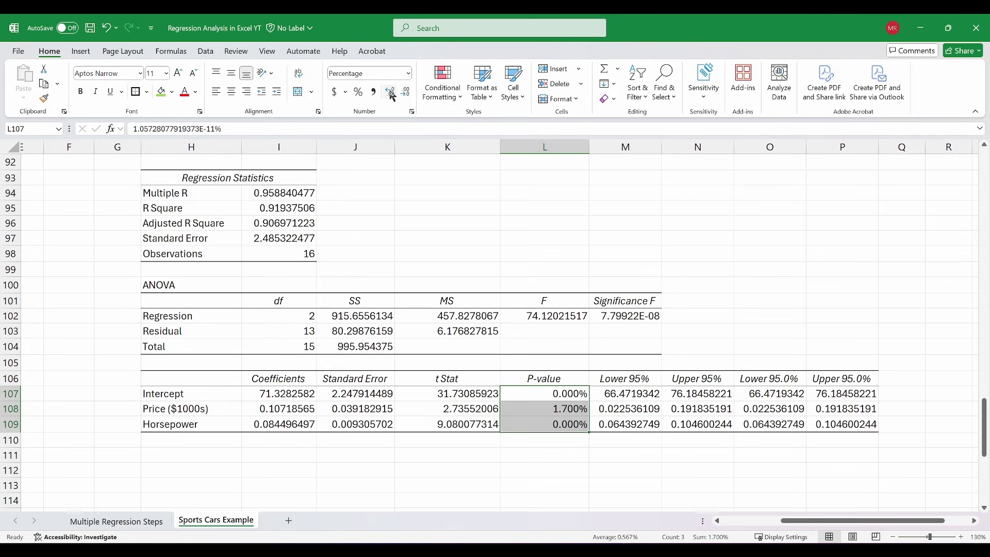
{"action": "left_click", "coordinate": [747, 270]}
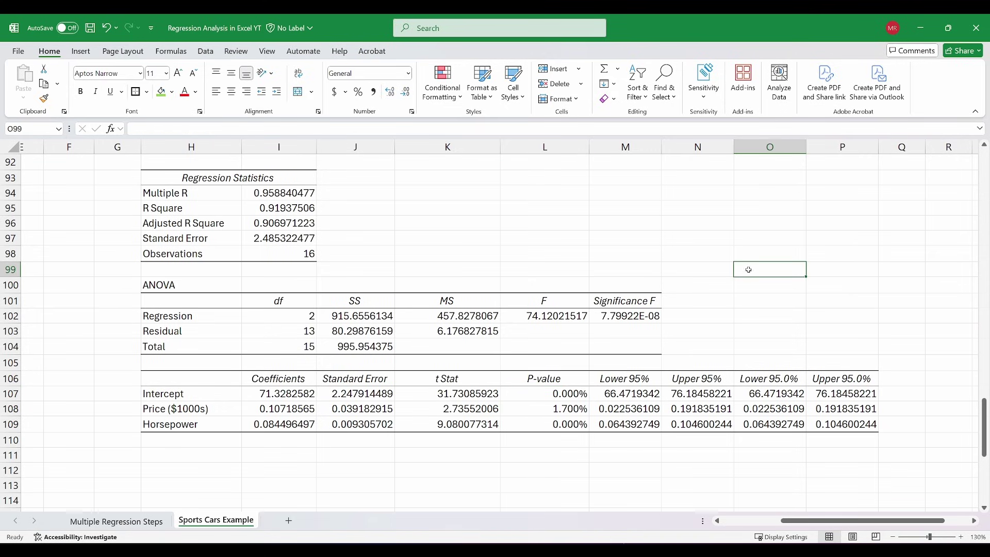
- Fill the R Square and Adjusted R Square rows, H95:I96, green and format I95:I96 as percentages with two decimals
{"action": "left_click_drag", "start_coordinate": [167, 211], "coordinate": [281, 223]}
{"action": "left_click", "coordinate": [164, 96]}
{"action": "left_click", "coordinate": [408, 73]}
{"action": "left_click", "coordinate": [375, 224]}
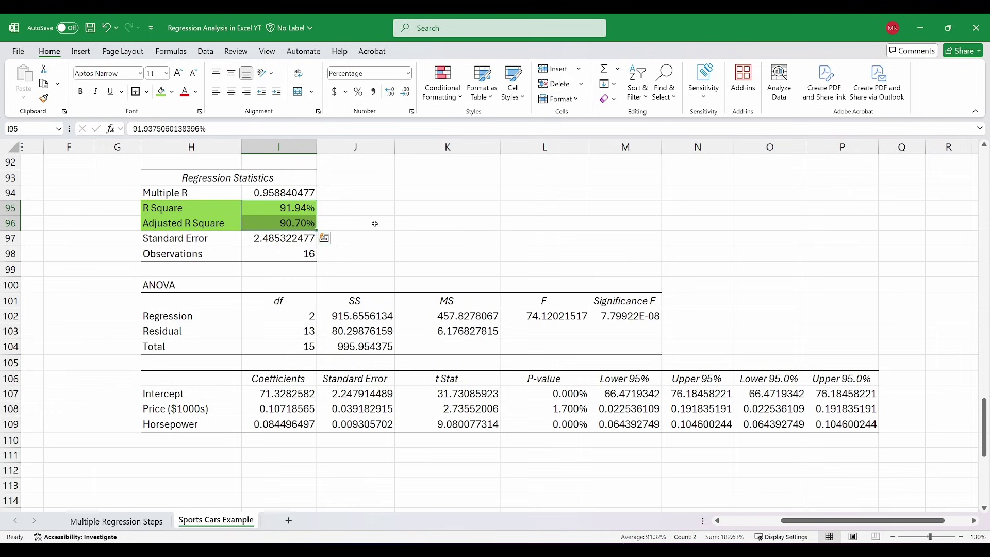
{"action": "left_click", "coordinate": [375, 224]}
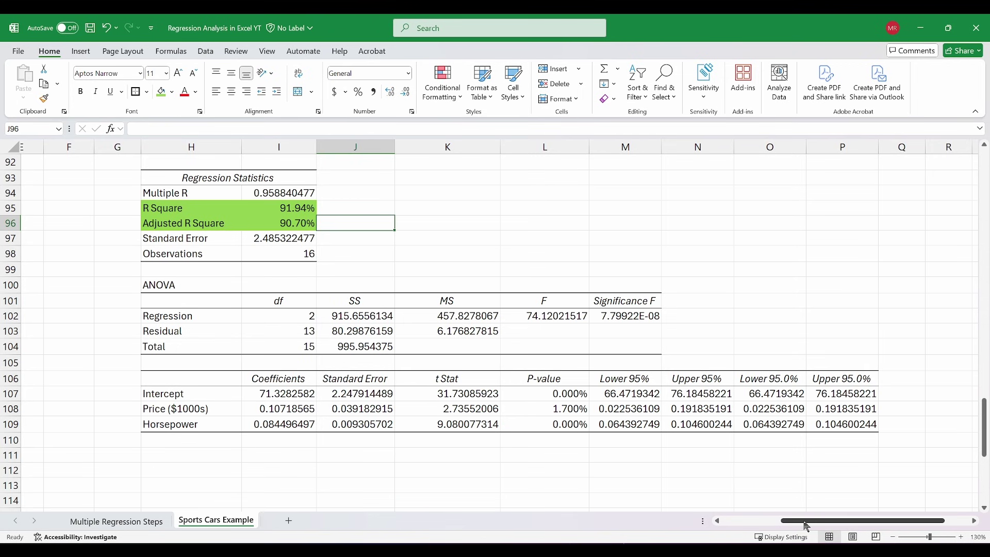
- Predict quarter-mile speed in I111 for a price of 100 and 400 horsepower with the formula =I107+(100*I108)+(400*I109)
{"action": "left_click_drag", "start_coordinate": [805, 521], "coordinate": [746, 521]}
{"action": "scroll", "coordinate": [488, 388], "scroll_direction": "up", "scroll_amount": 20}
{"action": "scroll", "coordinate": [488, 387], "scroll_direction": "up", "scroll_amount": 9}
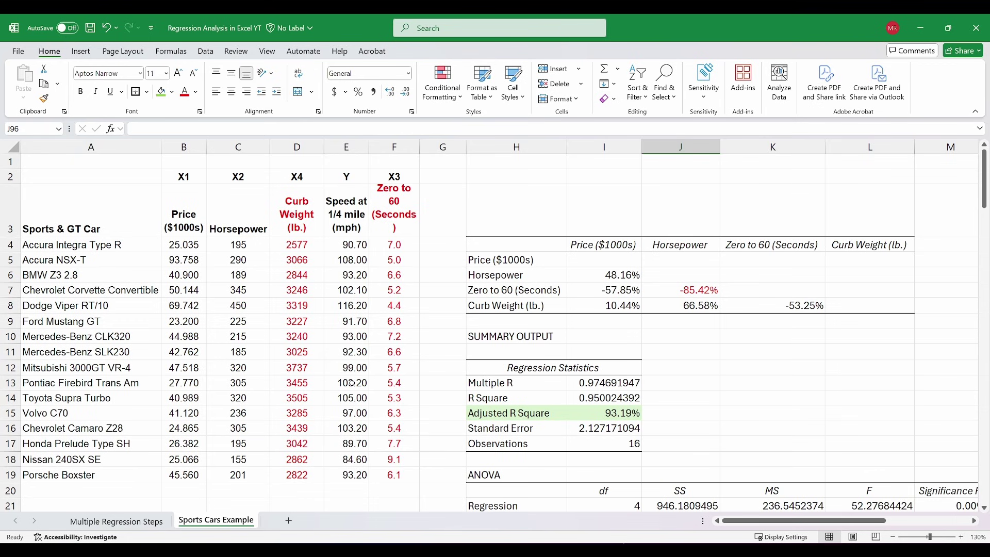
{"action": "scroll", "coordinate": [352, 382], "scroll_direction": "down", "scroll_amount": 20}
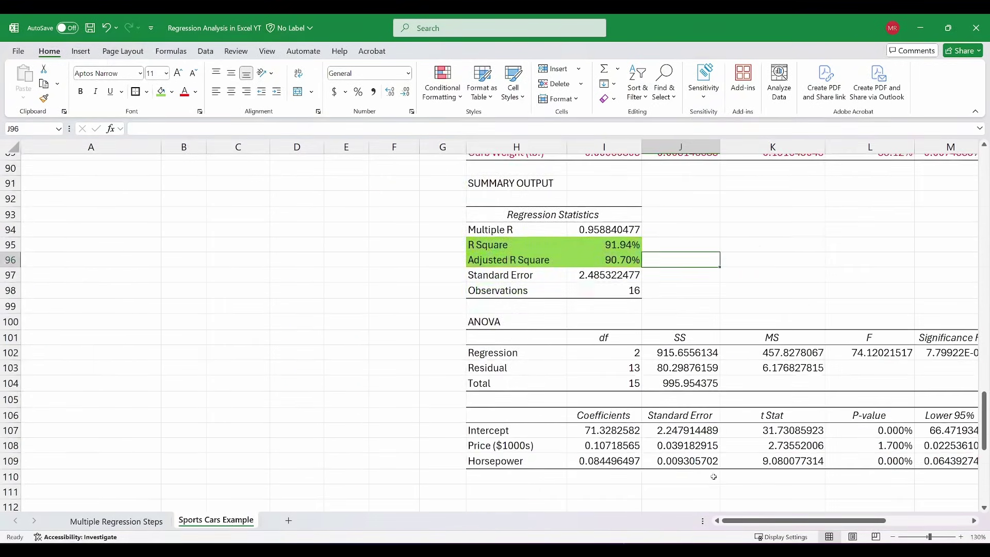
{"action": "left_click_drag", "start_coordinate": [542, 450], "coordinate": [583, 464]}
{"action": "scroll", "coordinate": [781, 463], "scroll_direction": "down", "scroll_amount": 2}
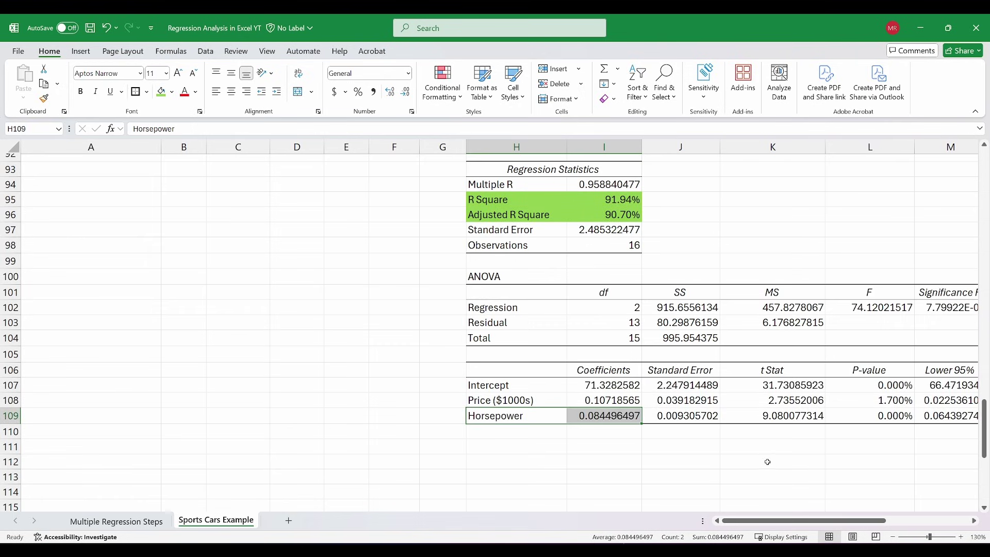
{"action": "left_click", "coordinate": [604, 402]}
{"action": "type", "text": "="}
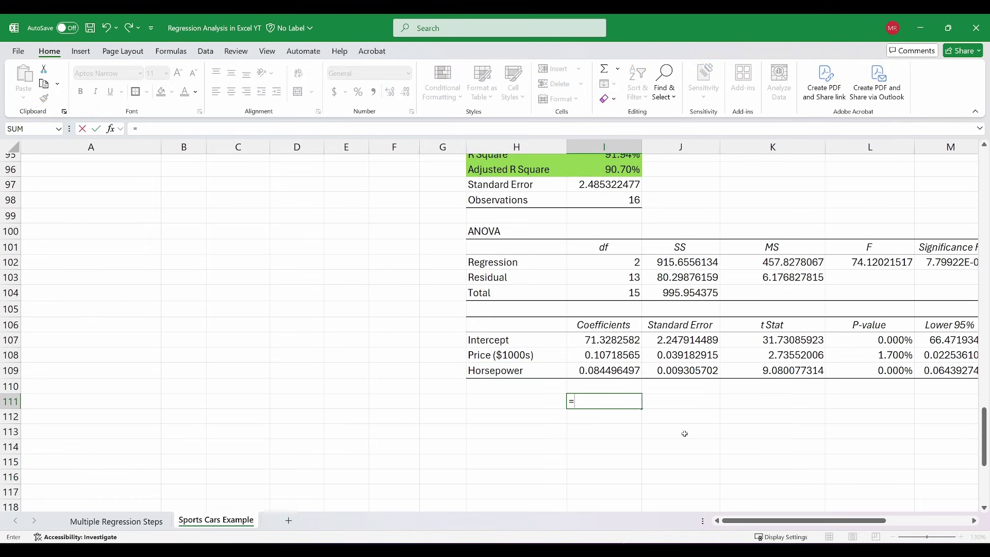
{"action": "left_click", "coordinate": [604, 341]}
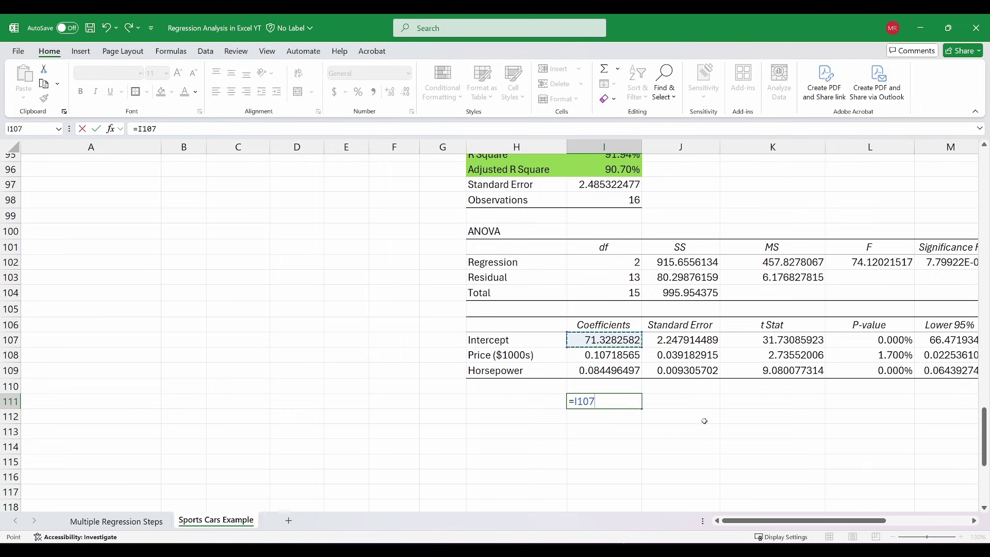
{"action": "type", "text": "+(100*"}
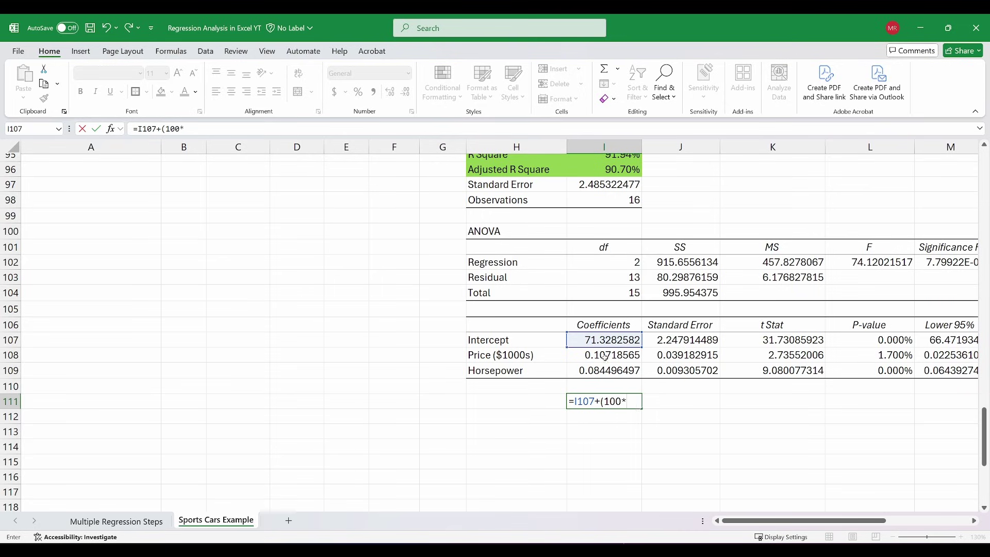
{"action": "left_click", "coordinate": [604, 356]}
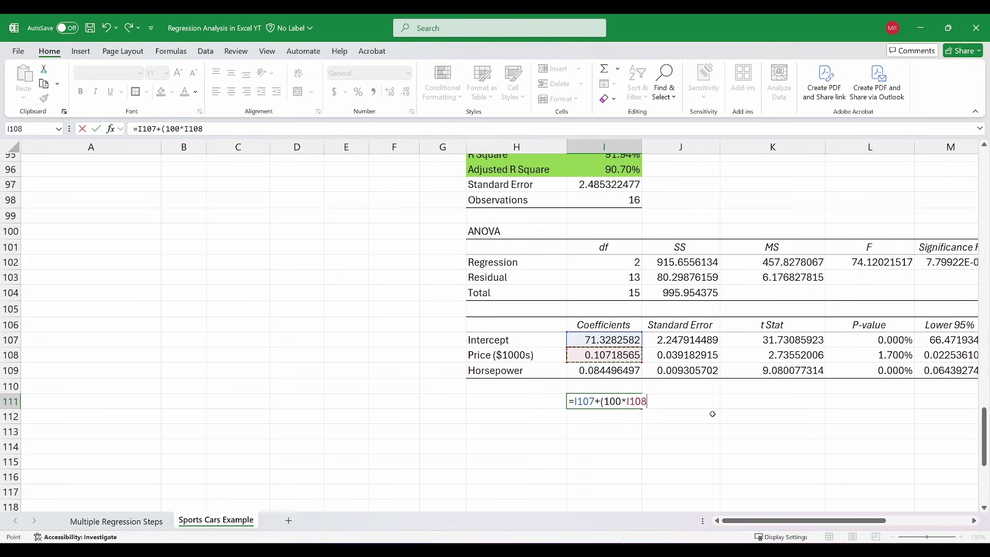
{"action": "type", "text": ")+("}
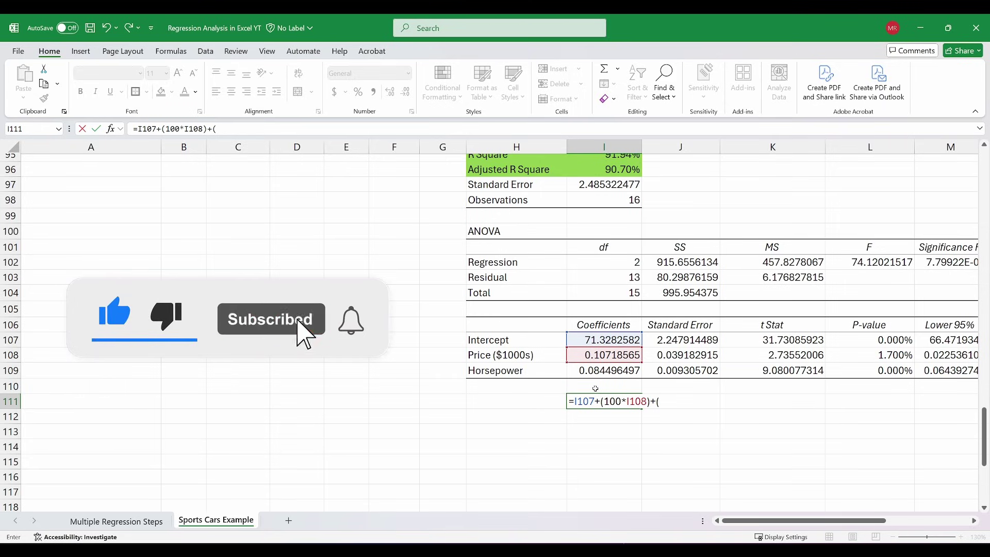
{"action": "type", "text": "400"}
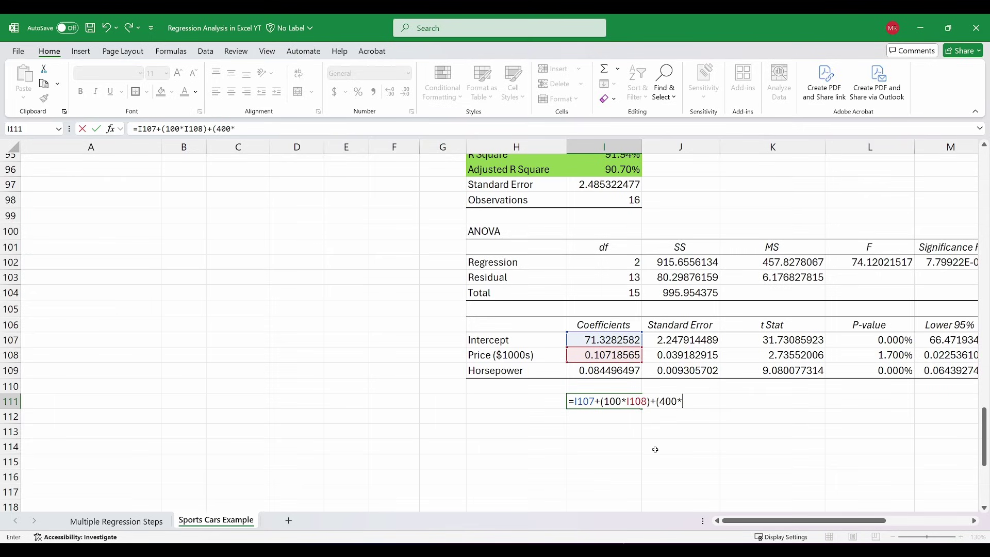
{"action": "type", "text": "*"}
{"action": "left_click", "coordinate": [610, 372]}
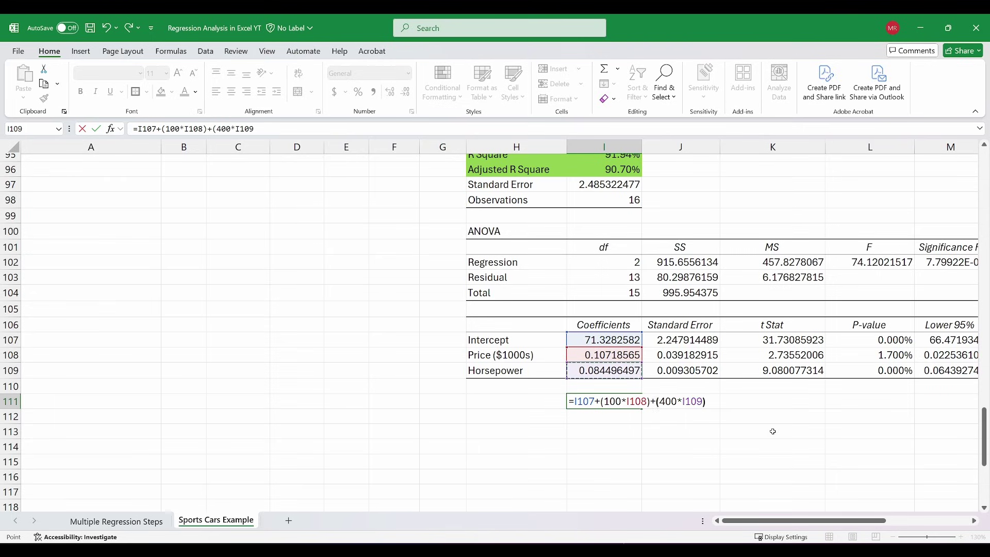
{"action": "type", "text": ")"}
{"action": "key", "text": "Return"}
{"action": "left_click", "coordinate": [603, 402]}
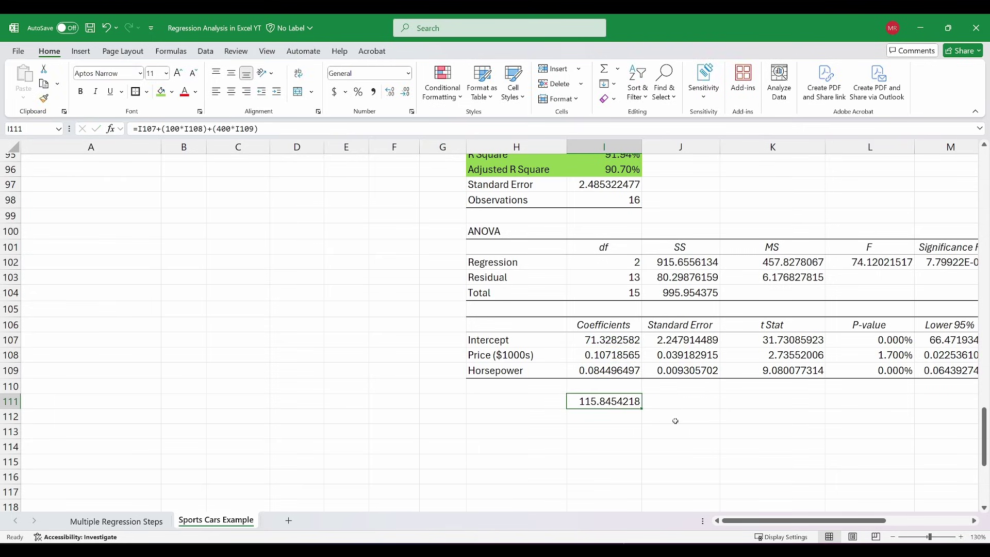